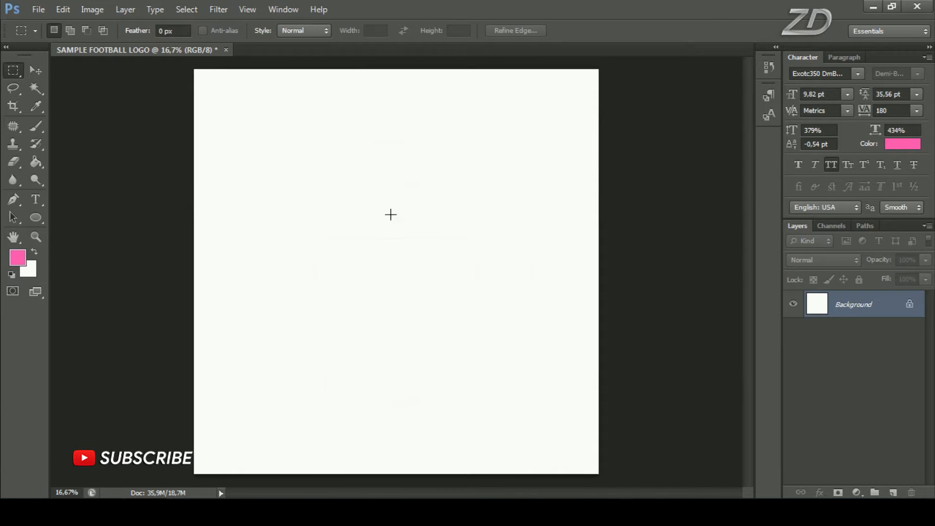
Open the COLOR image from the MATERIAL folder to use its yellow, dark blue and light blue swatches
{"action": "left_click", "coordinate": [39, 10]}
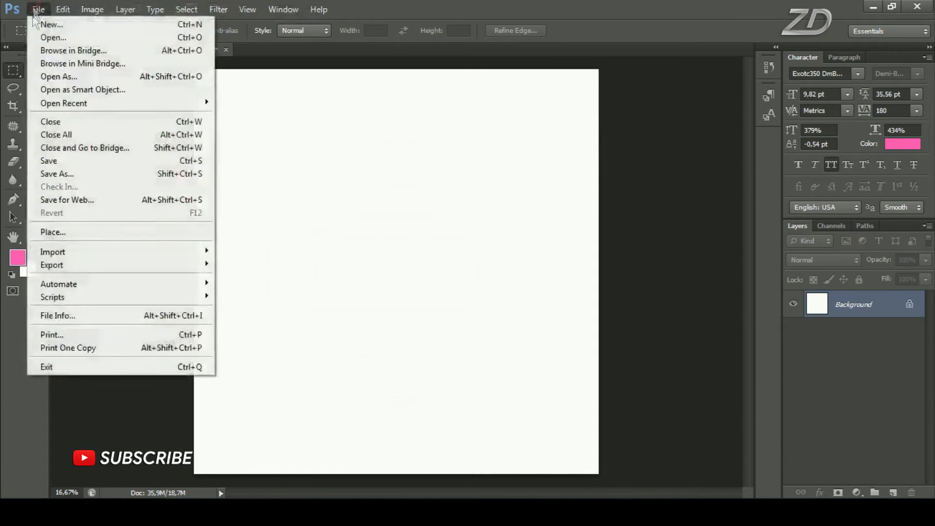
{"action": "left_click", "coordinate": [107, 40]}
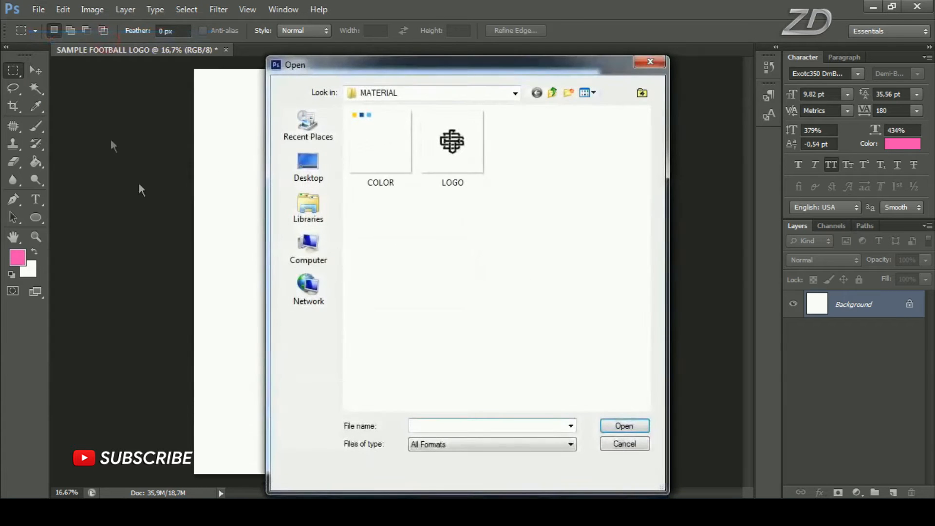
{"action": "left_click", "coordinate": [393, 157]}
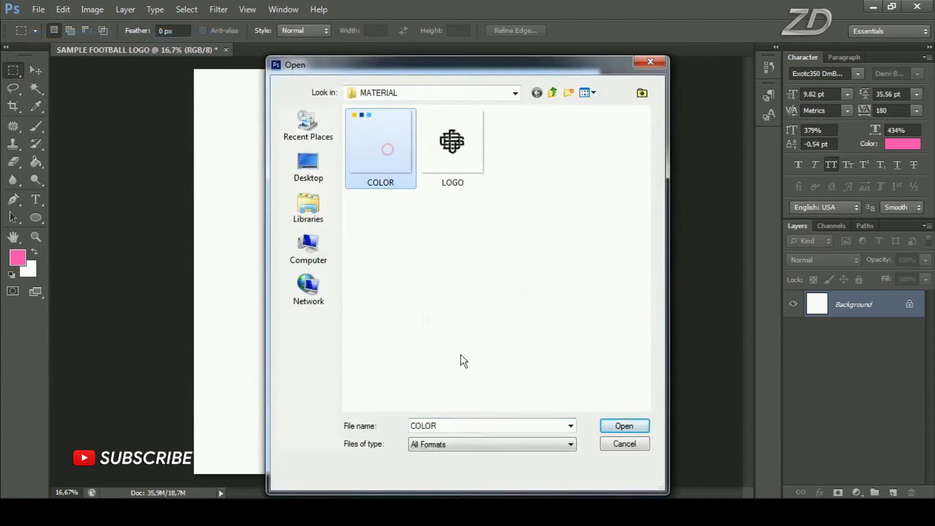
{"action": "left_click", "coordinate": [632, 426]}
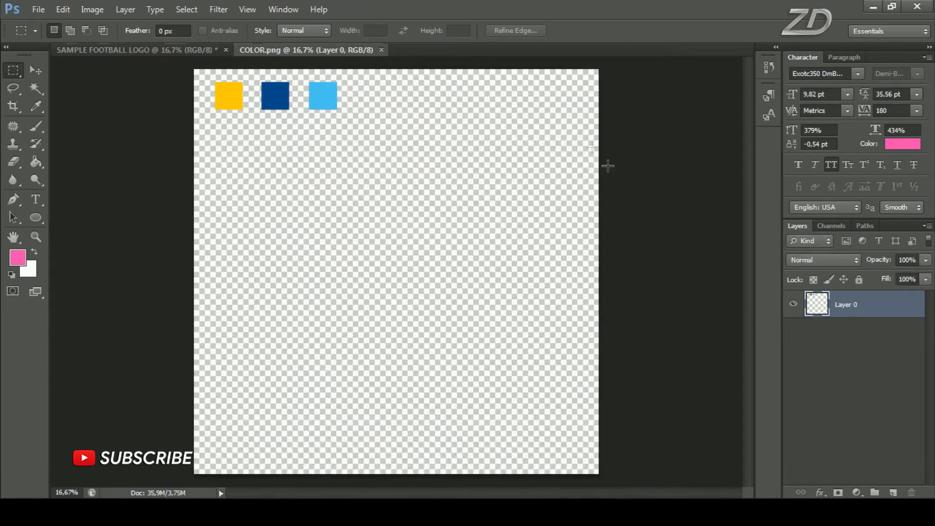
{"action": "scroll", "coordinate": [280, 76], "scroll_direction": "up", "scroll_amount": 5}
{"action": "left_click_drag", "start_coordinate": [298, 126], "coordinate": [378, 231]}
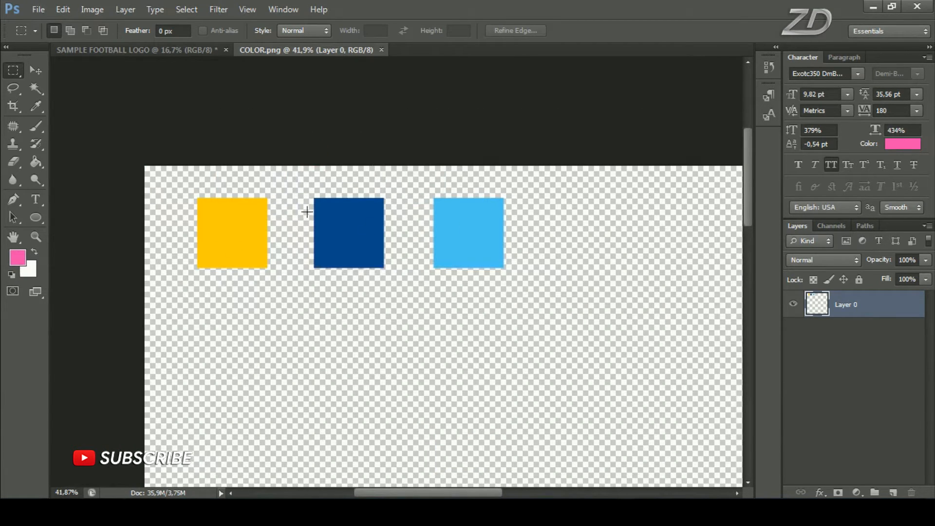
Add a new empty layer to the SAMPLE FOOTBALL LOGO document and activate the Elliptical Marquee tool
{"action": "left_click", "coordinate": [180, 51]}
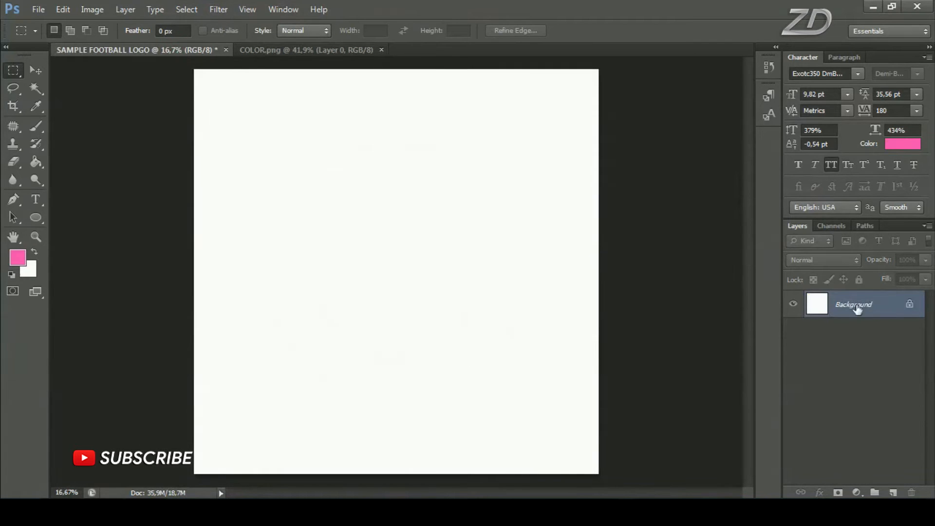
{"action": "left_click", "coordinate": [899, 493]}
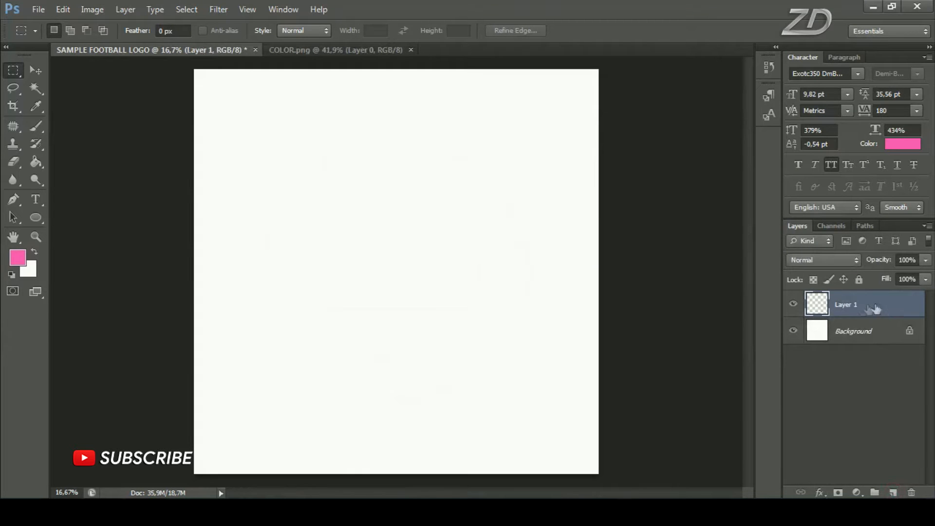
{"action": "right_click", "coordinate": [14, 71]}
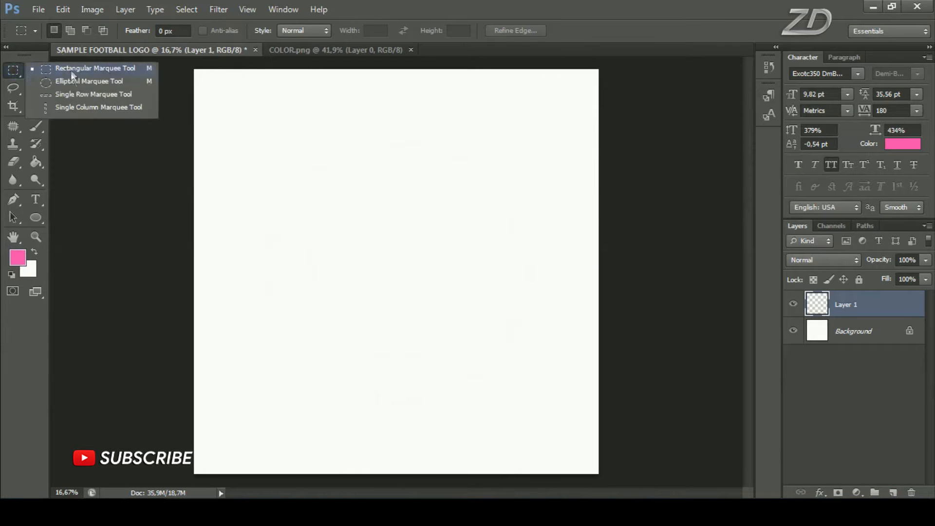
{"action": "left_click", "coordinate": [100, 86]}
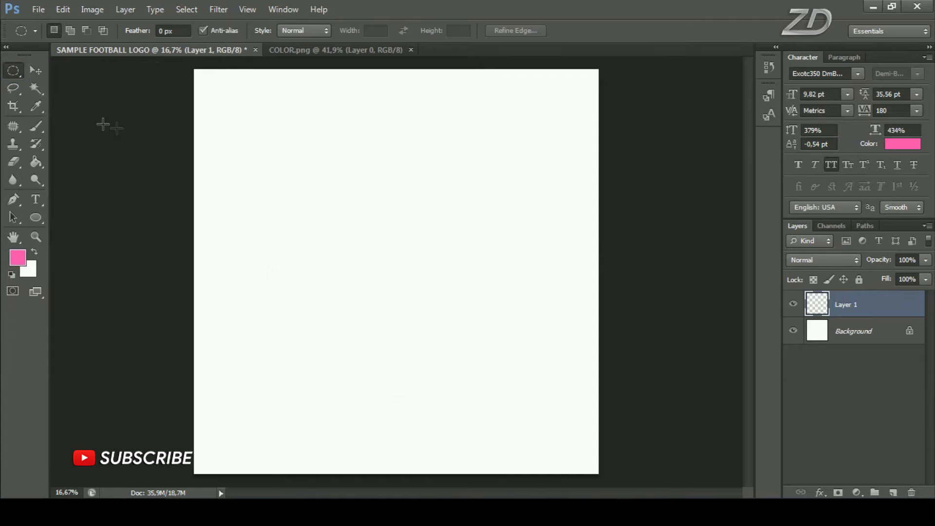
Set the foreground color to dark blue 094a8c by sampling the middle swatch in COLOR.png
{"action": "left_click", "coordinate": [325, 48]}
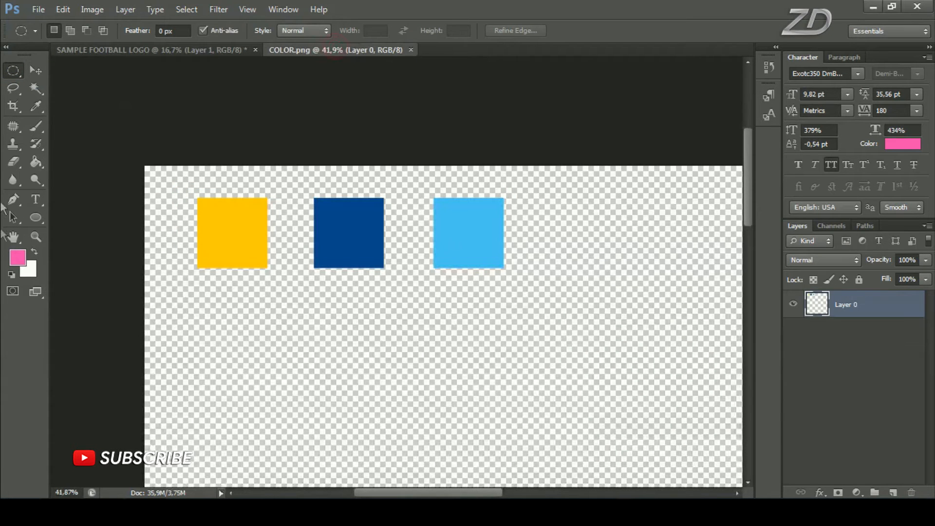
{"action": "left_click", "coordinate": [27, 257]}
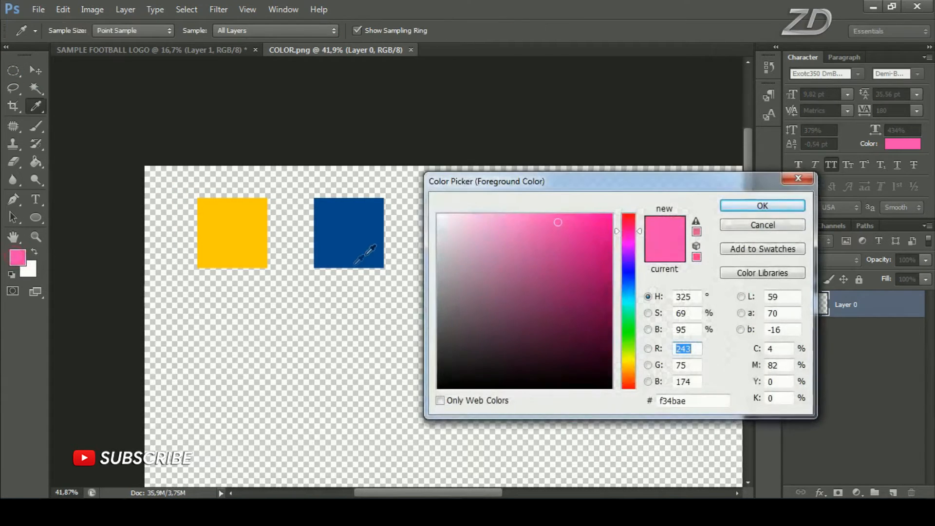
{"action": "left_click", "coordinate": [346, 236]}
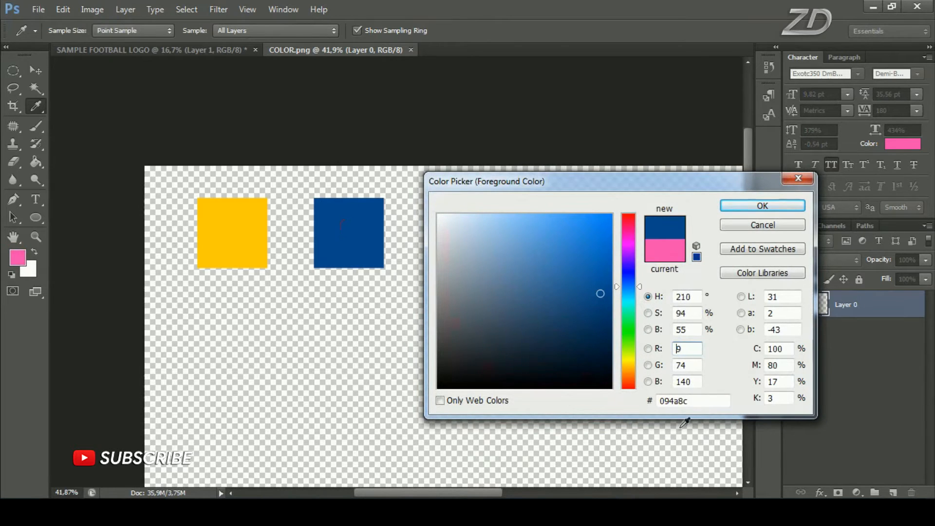
{"action": "double_click", "coordinate": [695, 401]}
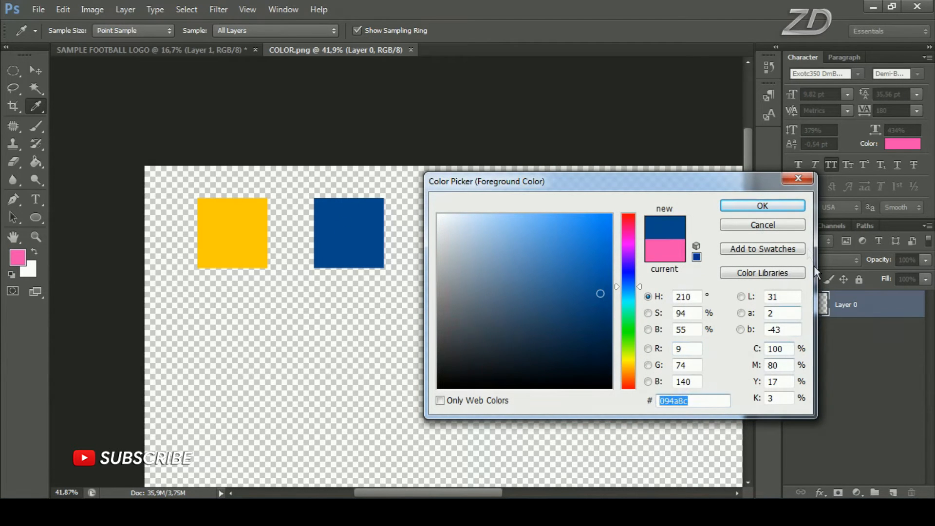
{"action": "left_click", "coordinate": [770, 209]}
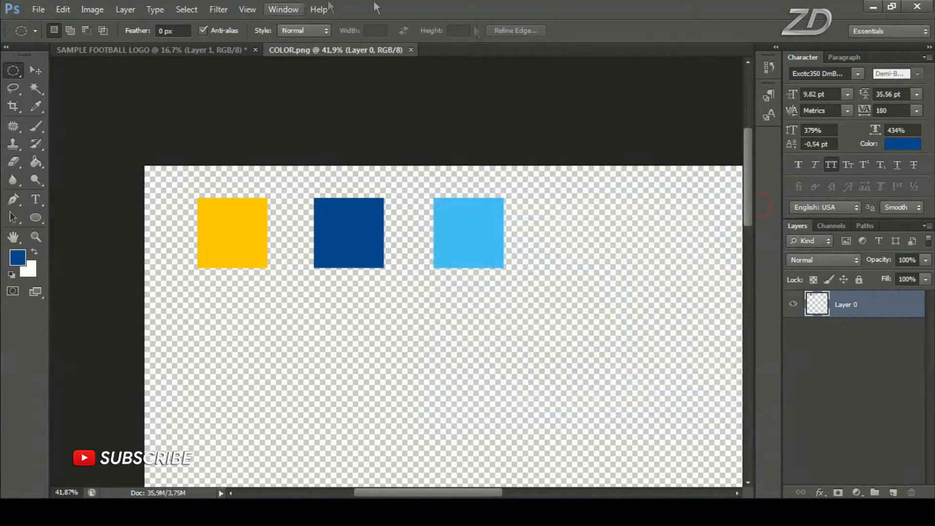
Draw a large circular selection around the middle of the SAMPLE FOOTBALL LOGO canvas with the Elliptical Marquee tool
{"action": "left_click", "coordinate": [167, 51]}
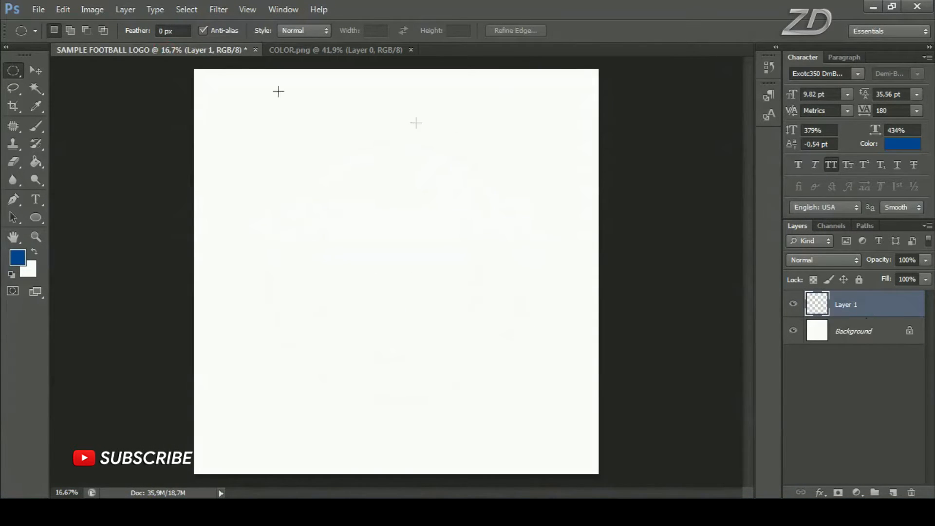
{"action": "right_click", "coordinate": [15, 74]}
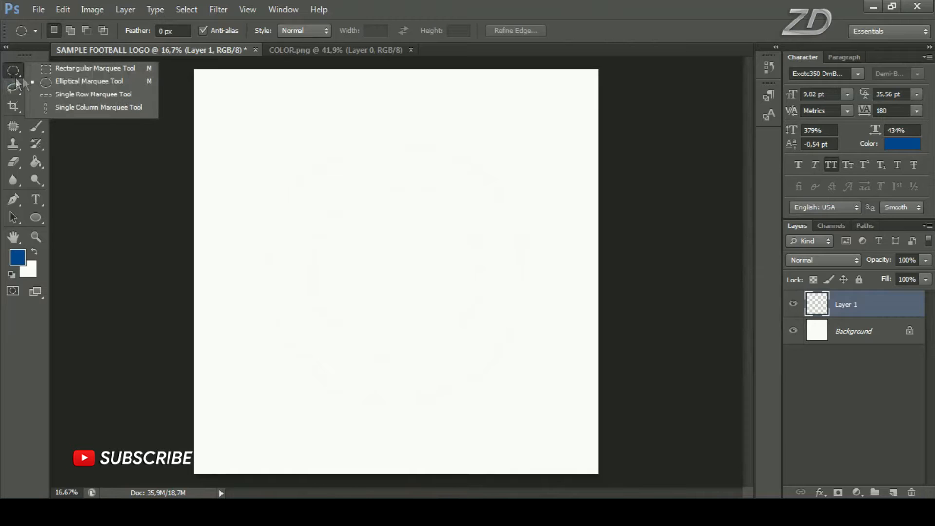
{"action": "left_click", "coordinate": [89, 82]}
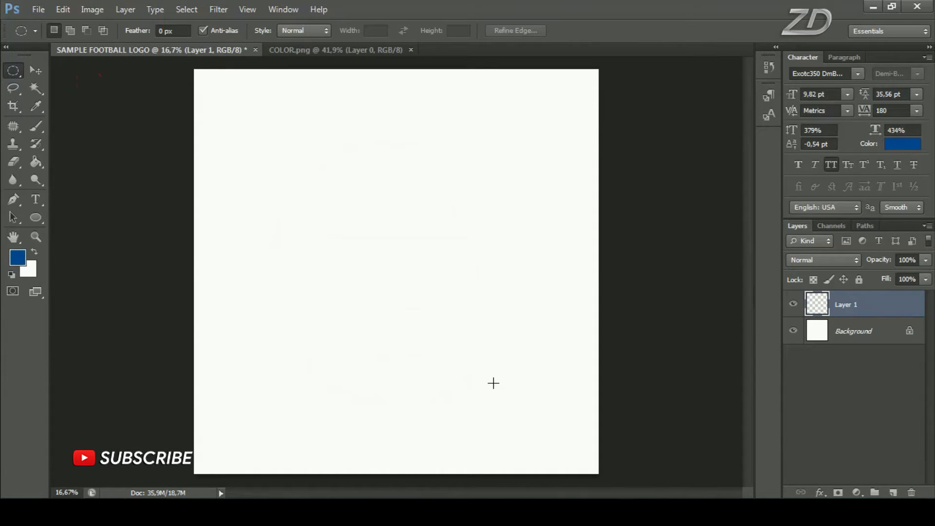
{"action": "left_click_drag", "start_coordinate": [271, 152], "coordinate": [531, 406]}
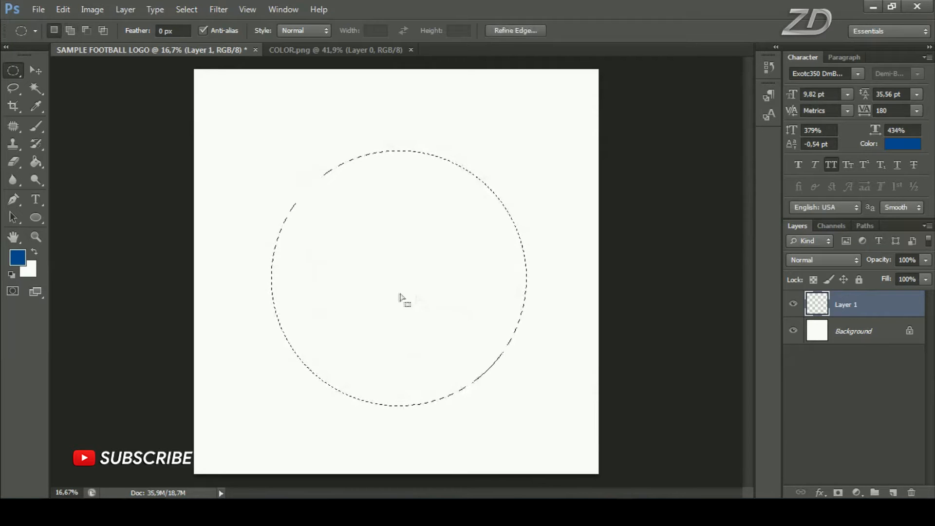
Stroke the circular selection in dark blue with a width of 45 px and the location set to Inside
{"action": "right_click", "coordinate": [410, 193]}
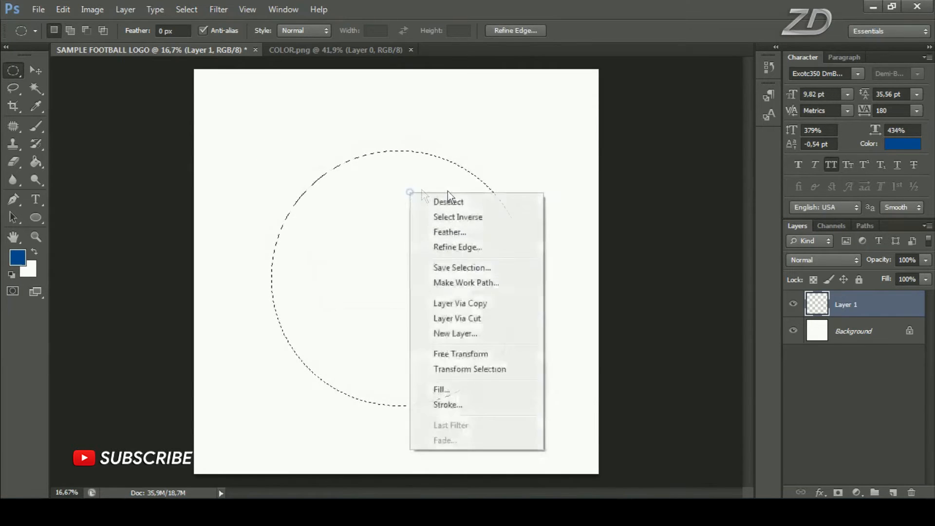
{"action": "left_click", "coordinate": [478, 404]}
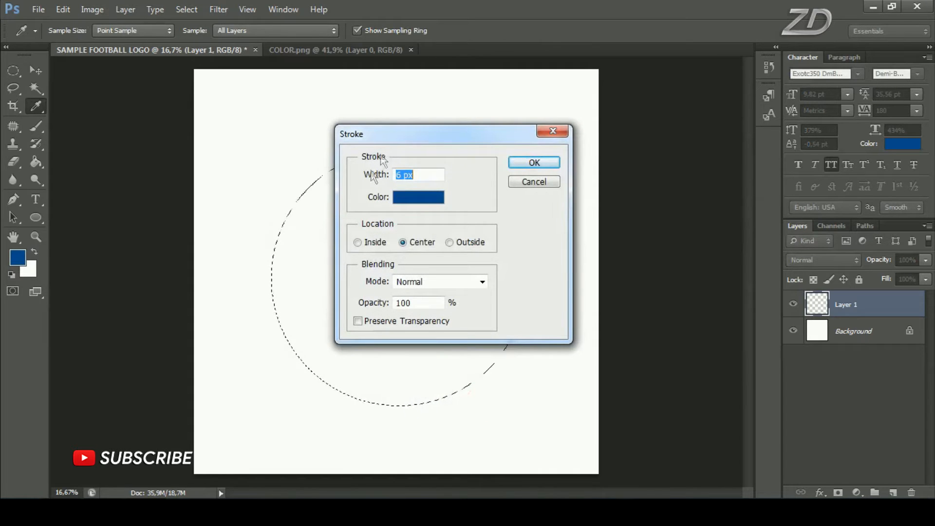
{"action": "type", "text": "45"}
{"action": "left_click_drag", "start_coordinate": [428, 170], "coordinate": [388, 174]}
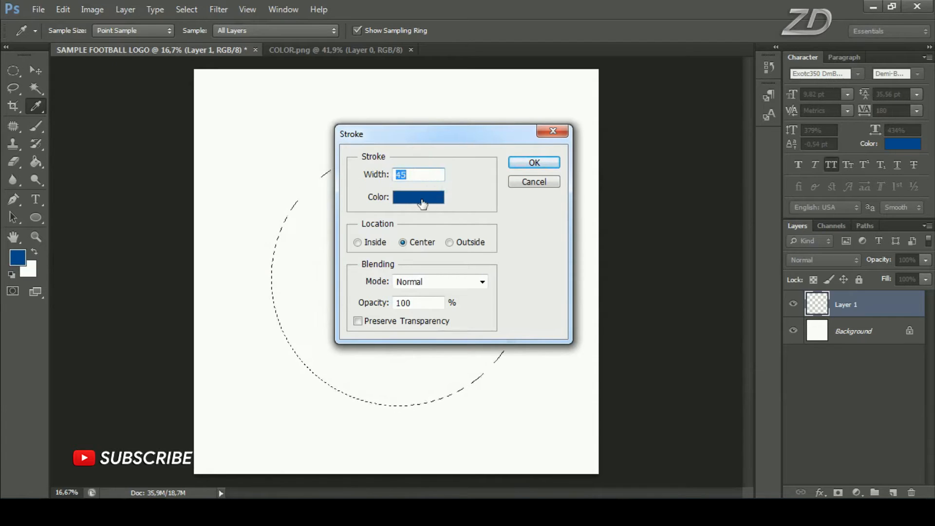
{"action": "left_click", "coordinate": [356, 242]}
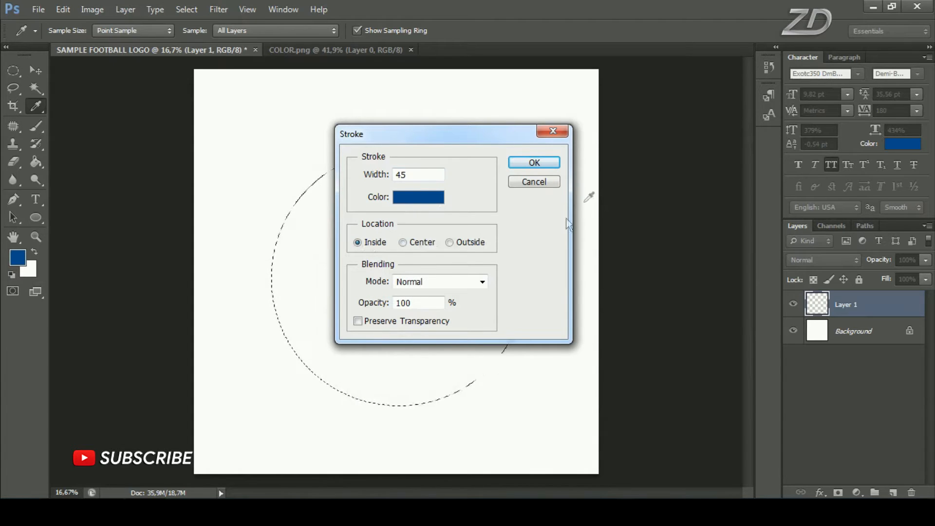
{"action": "left_click", "coordinate": [534, 162]}
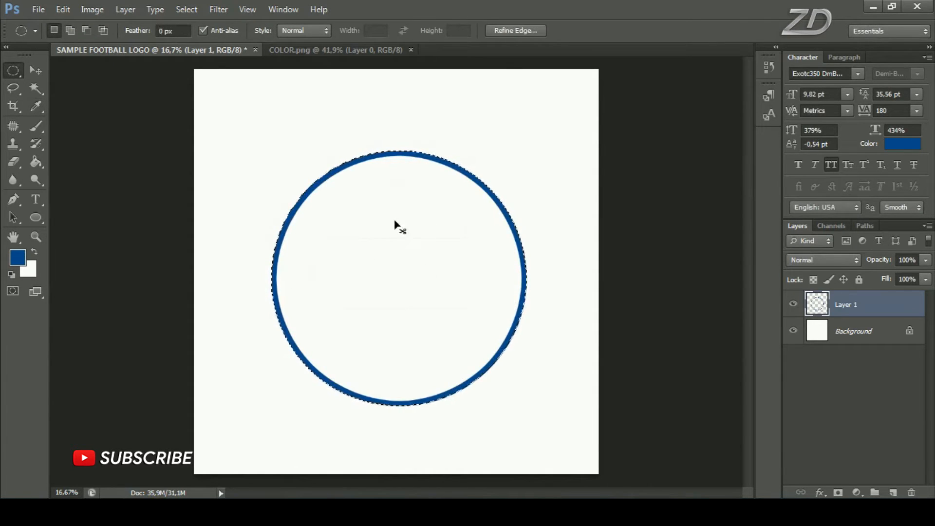
Center the blue ring vertically and horizontally on the whole canvas, and clear the selection
{"action": "key", "text": "ctrl+a"}
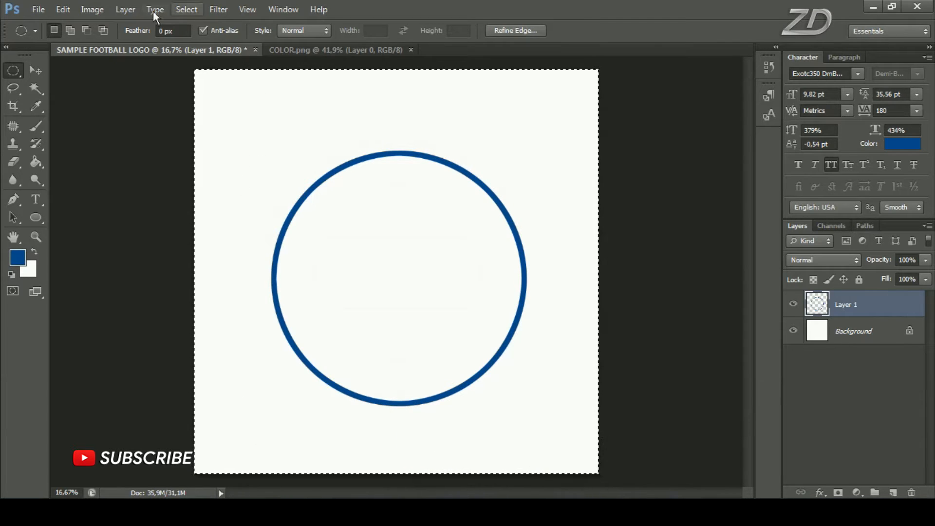
{"action": "left_click", "coordinate": [38, 69]}
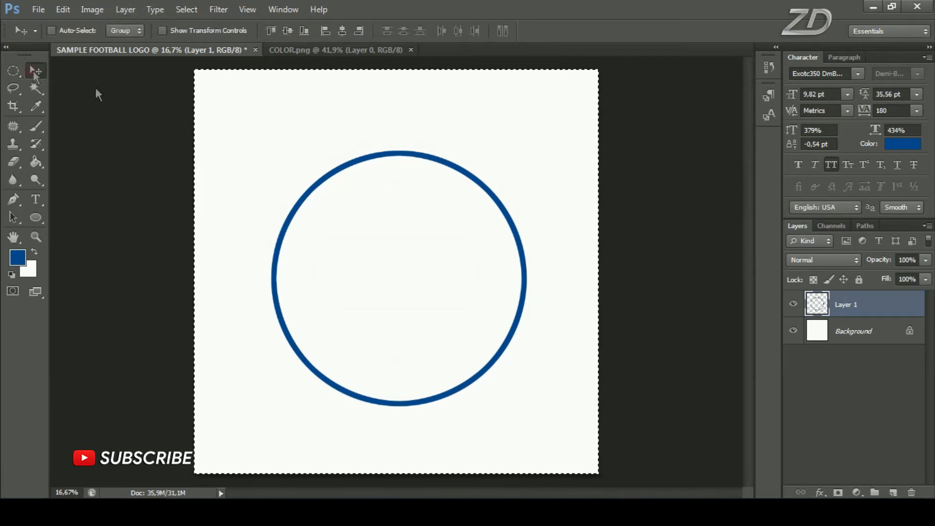
{"action": "left_click", "coordinate": [287, 30]}
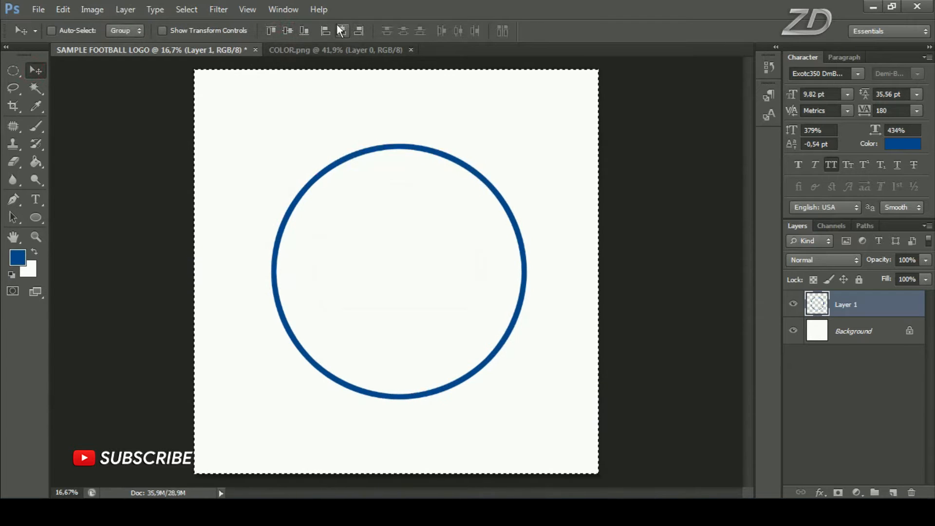
{"action": "left_click", "coordinate": [342, 31]}
{"action": "left_click", "coordinate": [187, 10]}
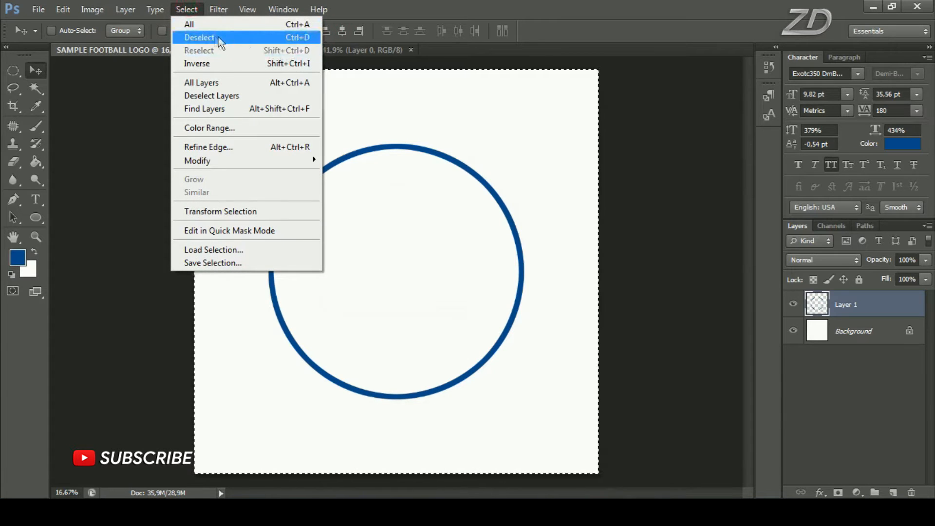
{"action": "left_click", "coordinate": [255, 38]}
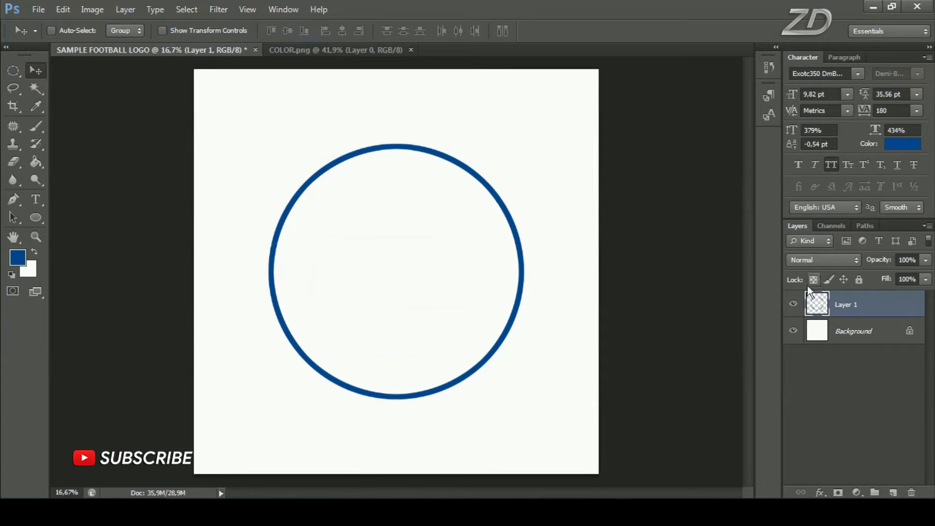
Duplicate Layer 1 under the default name Layer 1 copy, keeping the copied ring in its original position
{"action": "left_click", "coordinate": [793, 303]}
{"action": "left_click", "coordinate": [793, 303]}
{"action": "right_click", "coordinate": [880, 310]}
{"action": "left_click", "coordinate": [792, 67]}
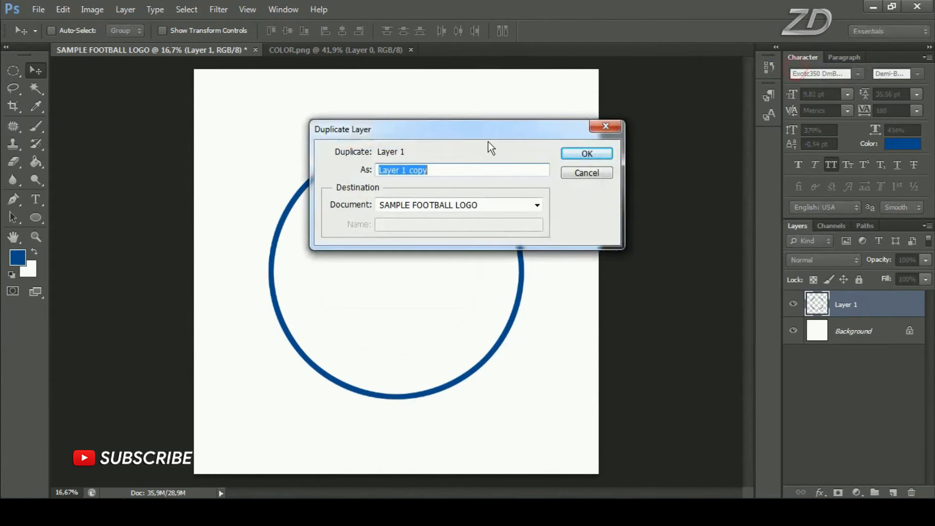
{"action": "left_click", "coordinate": [585, 153]}
{"action": "left_click_drag", "start_coordinate": [453, 246], "coordinate": [471, 192]}
{"action": "key", "text": "ctrl+z"}
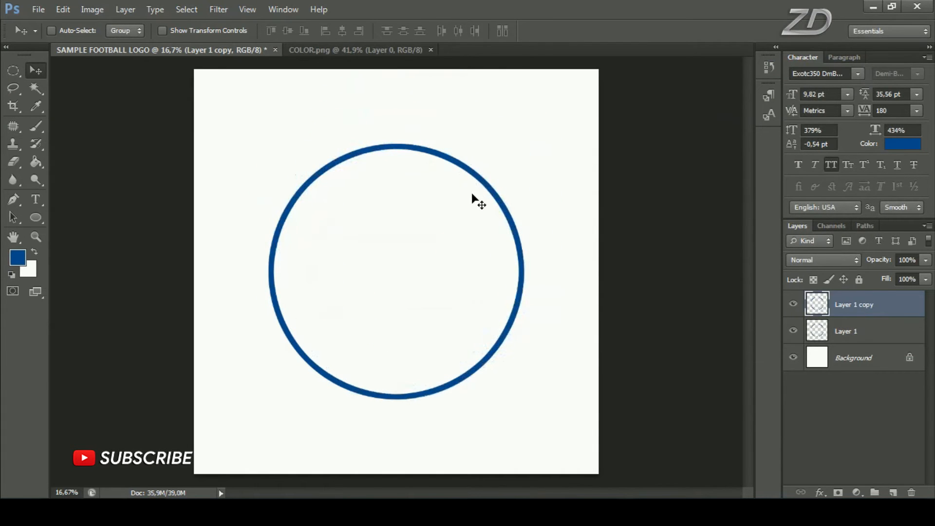
Scale the duplicated ring proportionally from its center to about 104.29% and compare both ring layers by toggling their visibility
{"action": "key", "text": "ctrl+t"}
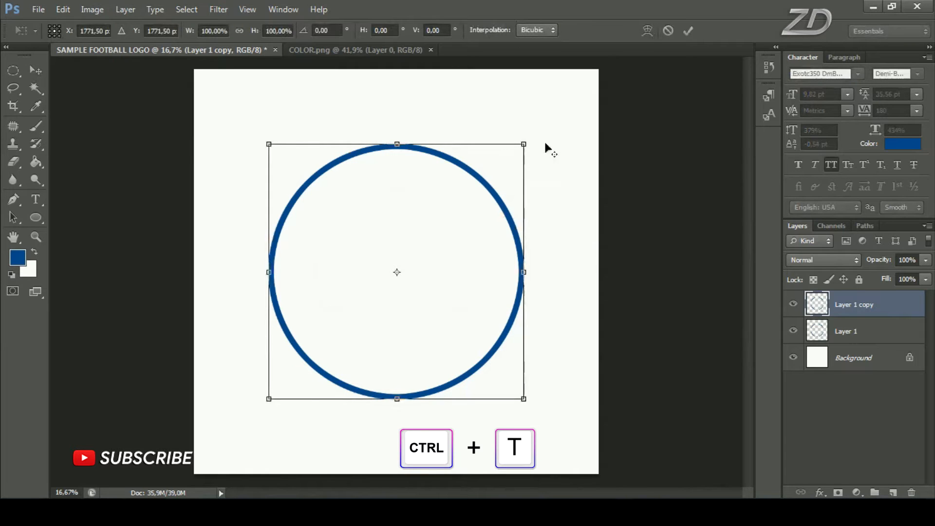
{"action": "key", "text": "shift+alt"}
{"action": "mouse_move", "coordinate": [524, 145]}
{"action": "left_mouse_down"}
{"action": "mouse_move", "coordinate": [566, 102]}
{"action": "mouse_move", "coordinate": [524, 150]}
{"action": "mouse_move", "coordinate": [564, 137]}
{"action": "mouse_move", "coordinate": [540, 149]}
{"action": "left_mouse_up"}
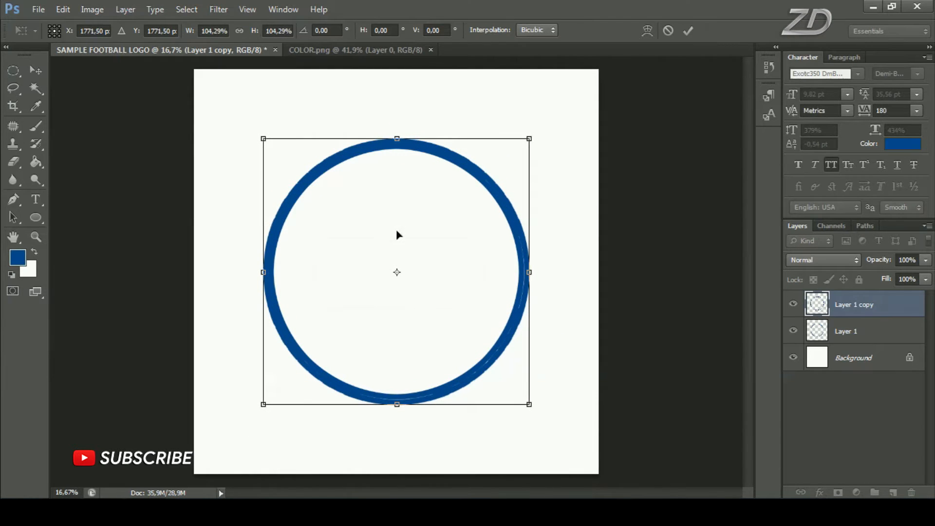
{"action": "left_click", "coordinate": [688, 29]}
{"action": "left_click", "coordinate": [794, 304]}
{"action": "left_click", "coordinate": [793, 305]}
{"action": "left_click", "coordinate": [793, 331]}
{"action": "left_click", "coordinate": [793, 331]}
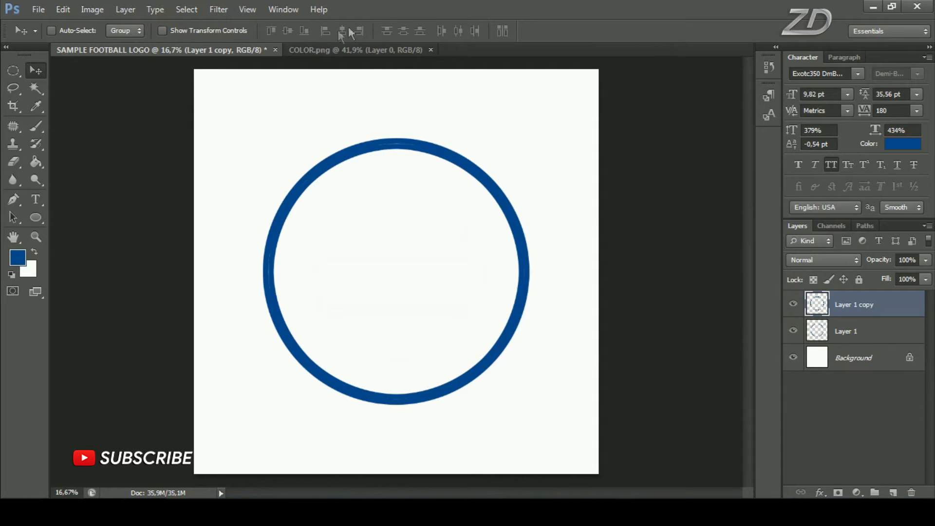
Sample the yellow square in COLOR.png as the foreground color and return to the SAMPLE FOOTBALL LOGO document
{"action": "left_click", "coordinate": [390, 51]}
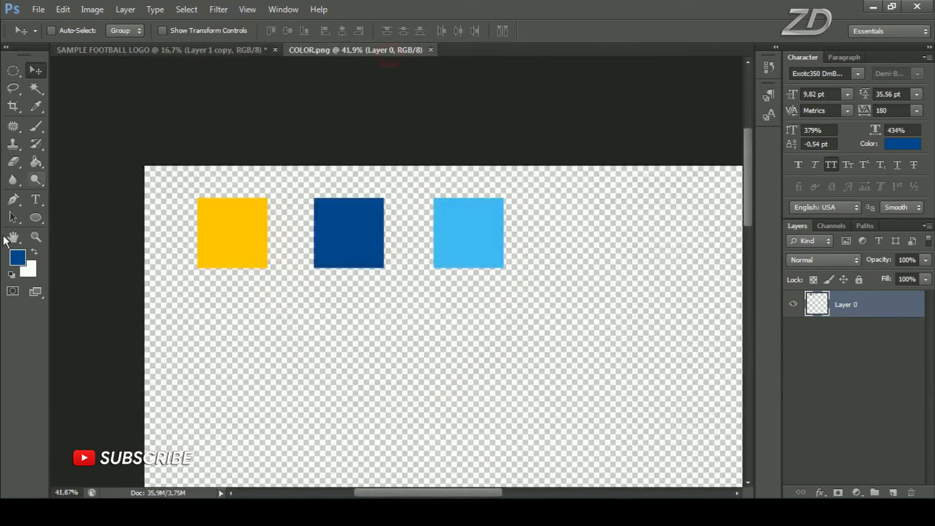
{"action": "left_click", "coordinate": [18, 258]}
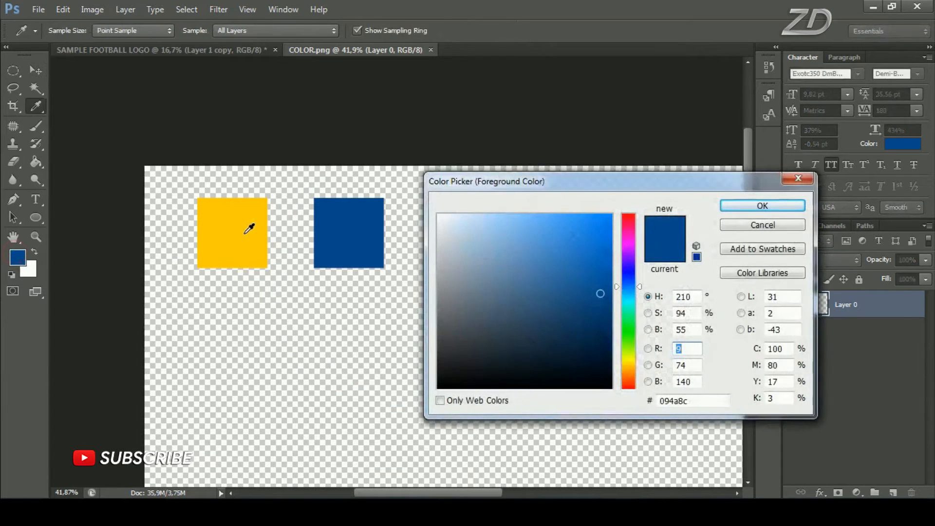
{"action": "left_click", "coordinate": [249, 229]}
{"action": "left_click_drag", "start_coordinate": [723, 402], "coordinate": [641, 408]}
{"action": "left_click", "coordinate": [763, 206]}
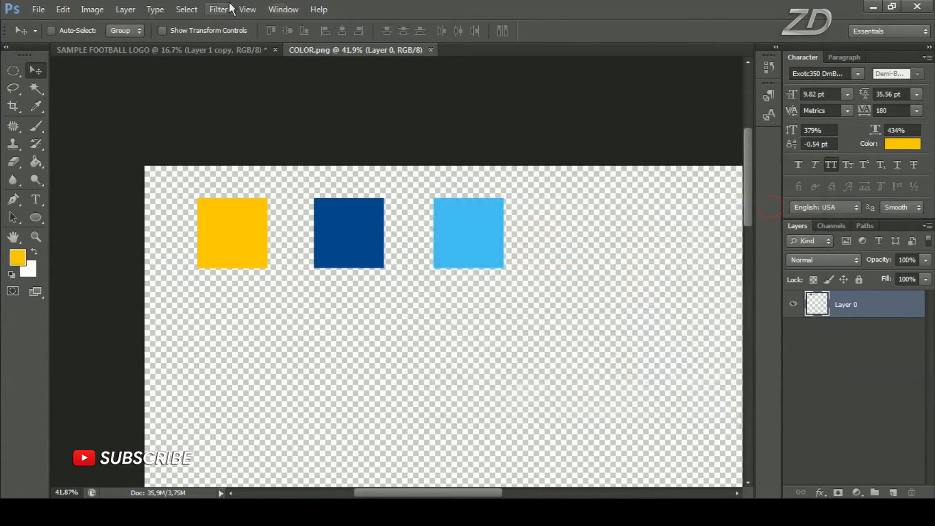
{"action": "left_click", "coordinate": [178, 55]}
Apply a Color Overlay to Layer 1 copy in the yellow foreground color #ffcc00, and check both rings by toggling their visibility
{"action": "left_click", "coordinate": [793, 304]}
{"action": "left_click", "coordinate": [793, 304]}
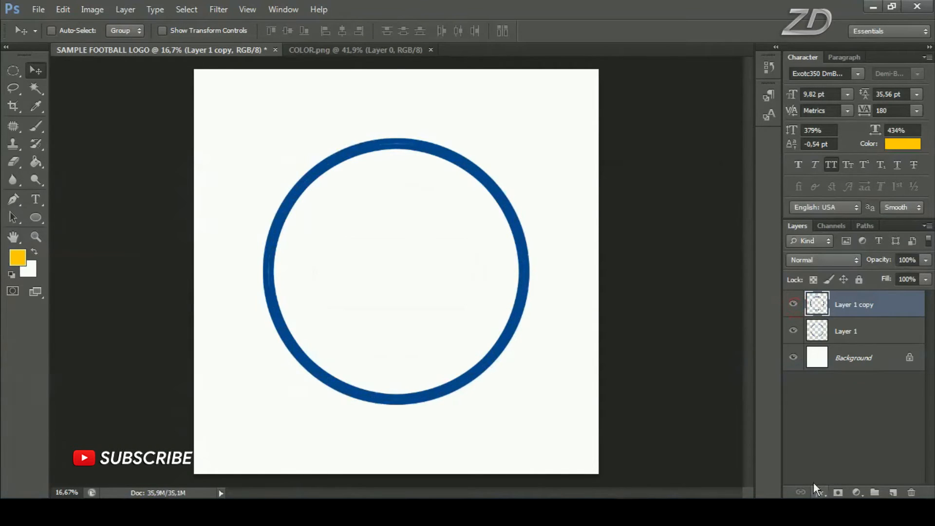
{"action": "left_click", "coordinate": [820, 493]}
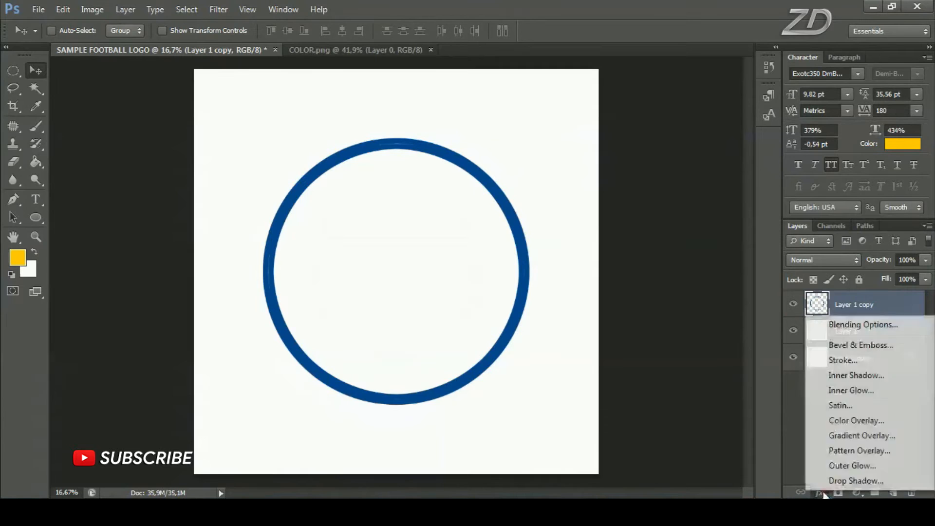
{"action": "left_click", "coordinate": [862, 420]}
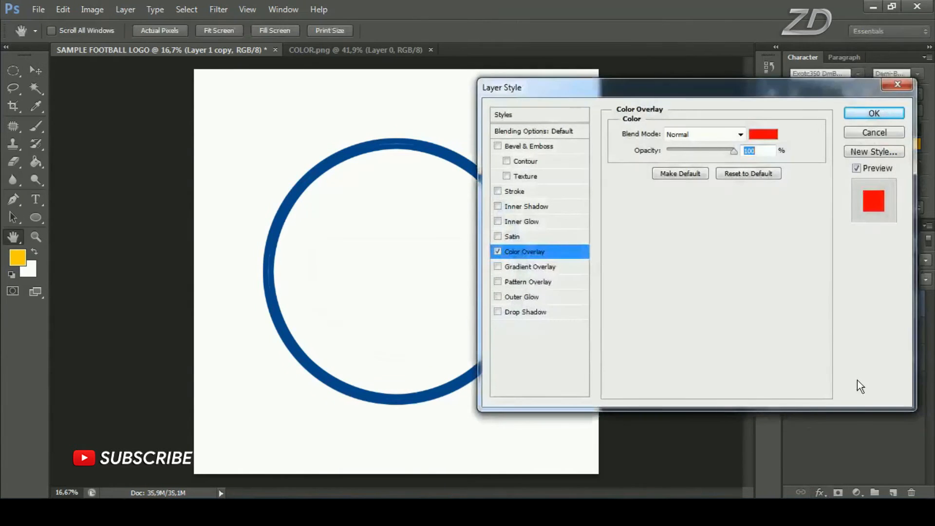
{"action": "left_click_drag", "start_coordinate": [703, 95], "coordinate": [656, 86]}
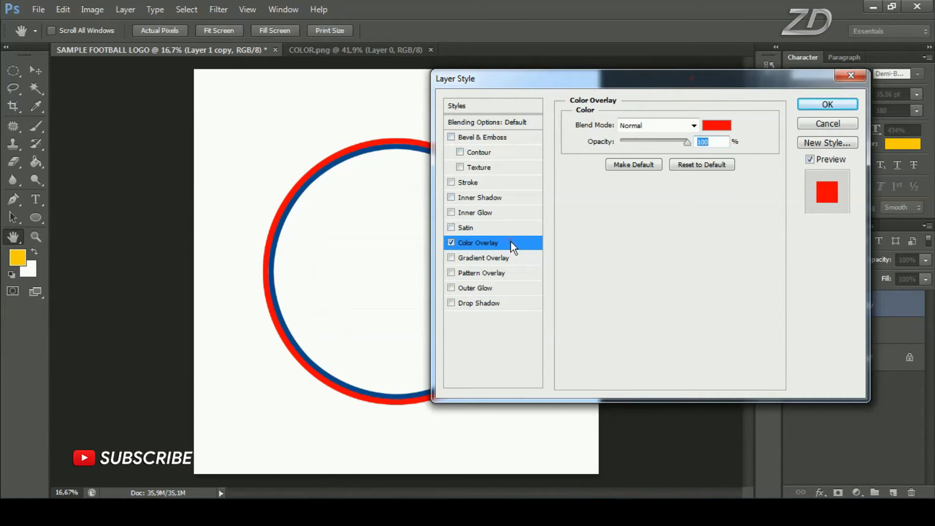
{"action": "left_click", "coordinate": [721, 127]}
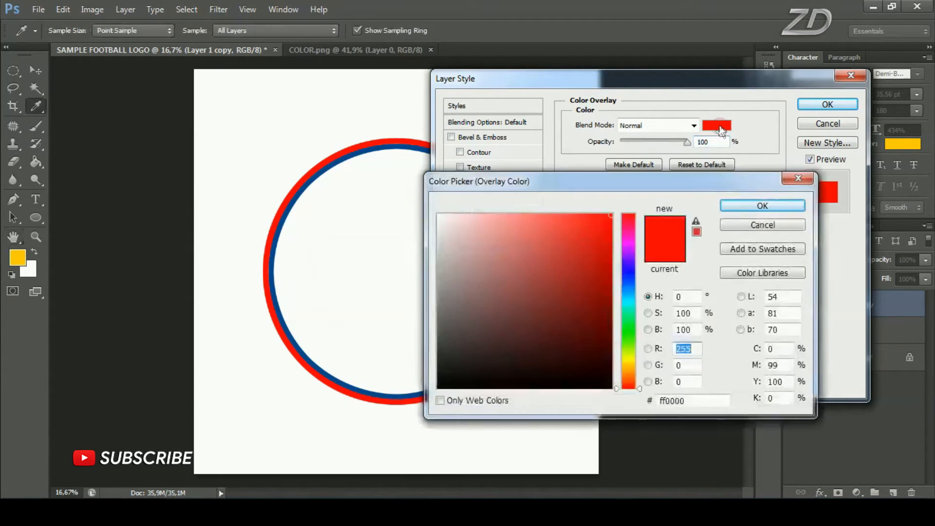
{"action": "left_click", "coordinate": [19, 253]}
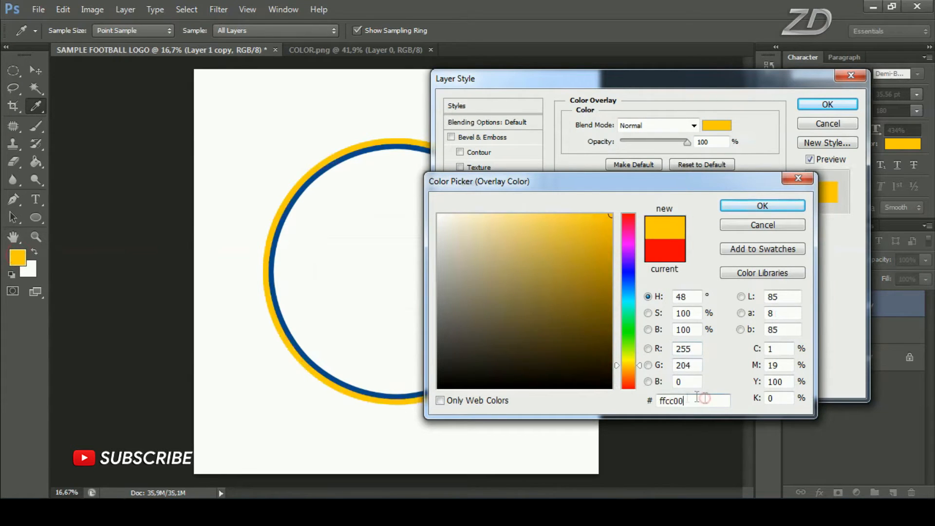
{"action": "left_click", "coordinate": [753, 206]}
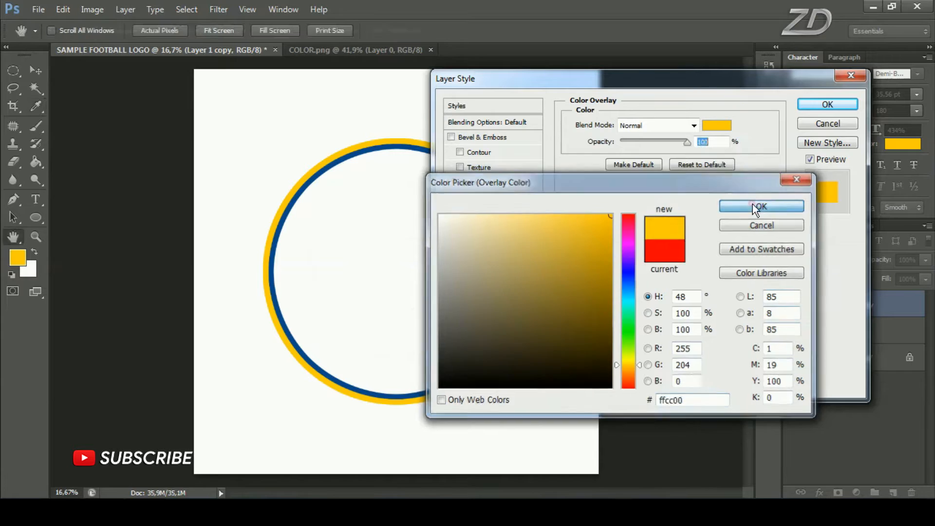
{"action": "left_click", "coordinate": [824, 105]}
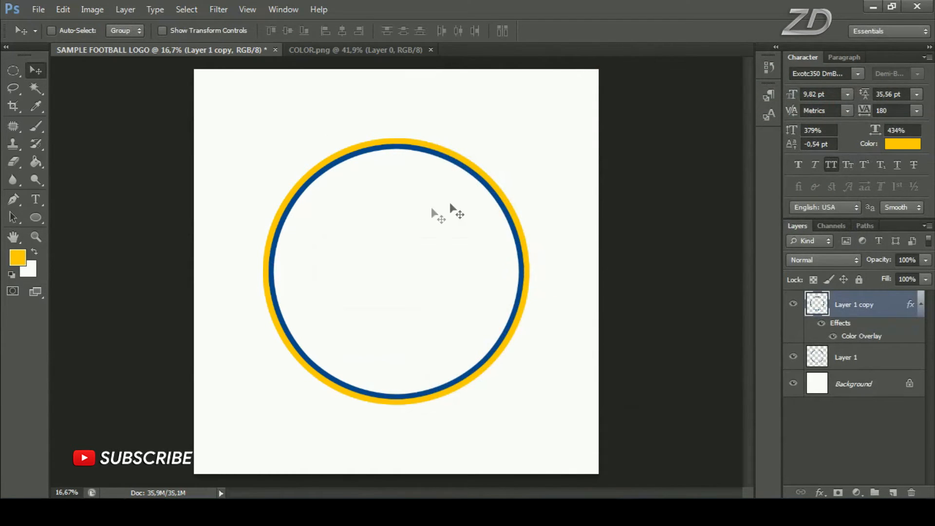
{"action": "left_click", "coordinate": [793, 304]}
{"action": "left_click", "coordinate": [793, 304]}
{"action": "left_click", "coordinate": [792, 357]}
{"action": "left_click", "coordinate": [792, 357]}
Add a new layer above the yellow ring and draw a smaller circular selection inside the two rings with the Elliptical Marquee tool
{"action": "left_click", "coordinate": [893, 492]}
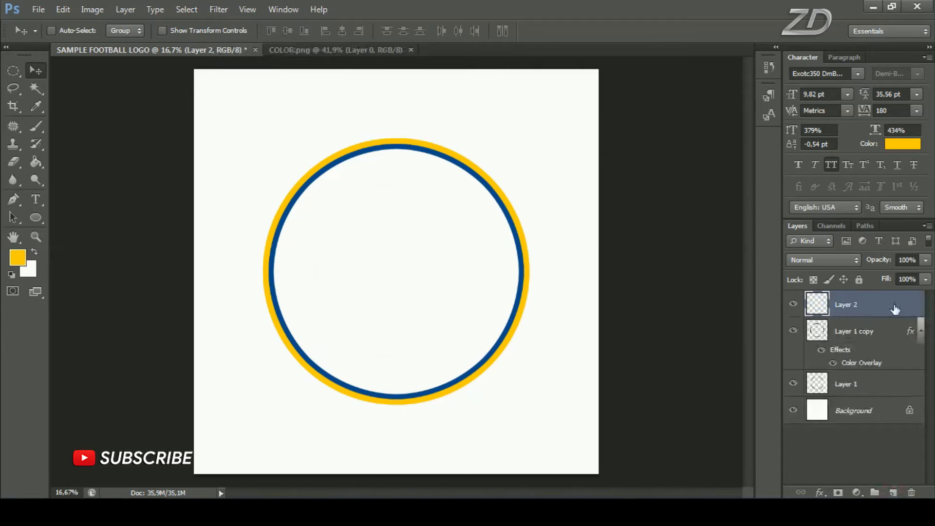
{"action": "left_click", "coordinate": [15, 70]}
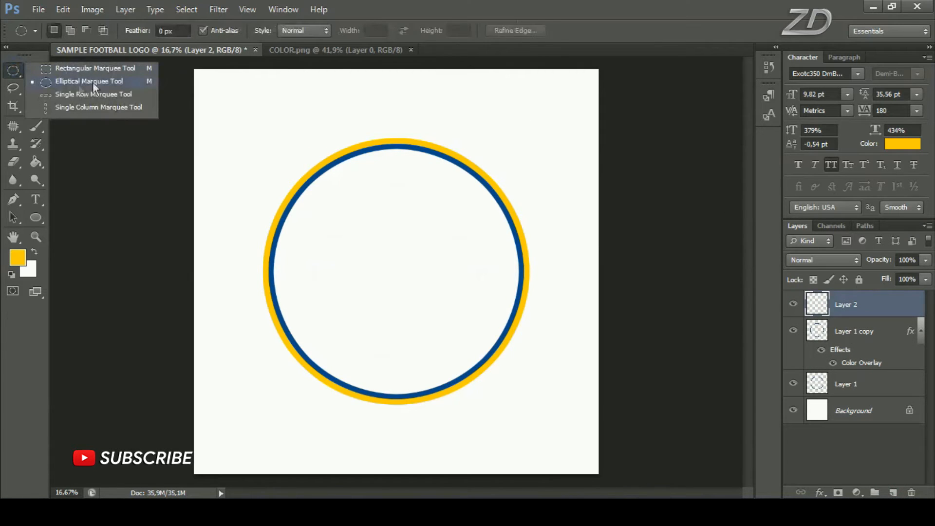
{"action": "left_click", "coordinate": [114, 86]}
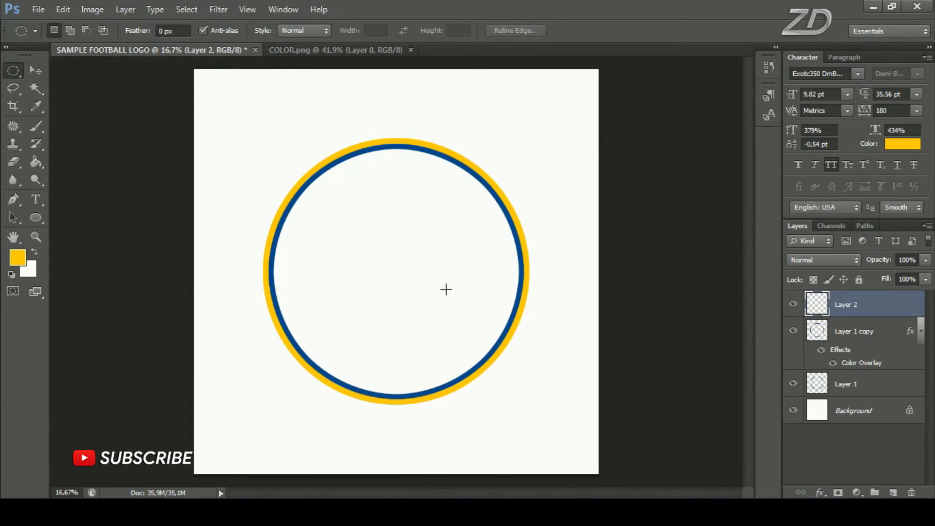
{"action": "left_click_drag", "start_coordinate": [299, 176], "coordinate": [536, 359]}
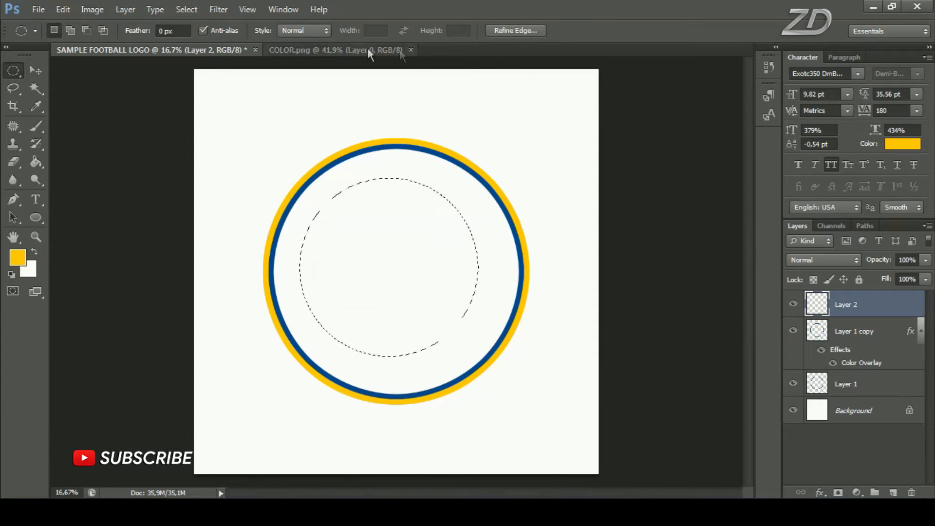
Sample the dark blue #094a8c square in COLOR.png as the foreground color and return to the logo document
{"action": "left_click", "coordinate": [352, 52]}
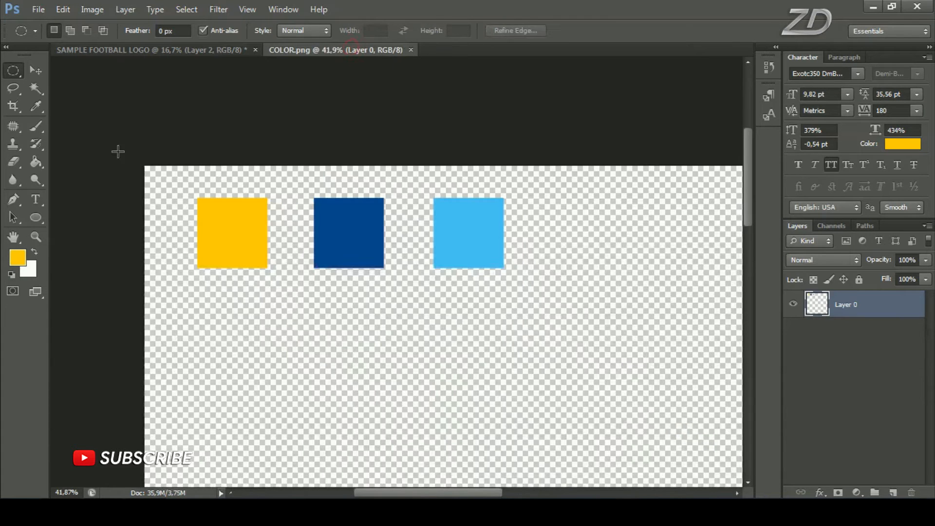
{"action": "left_click", "coordinate": [18, 257]}
{"action": "left_click", "coordinate": [358, 232]}
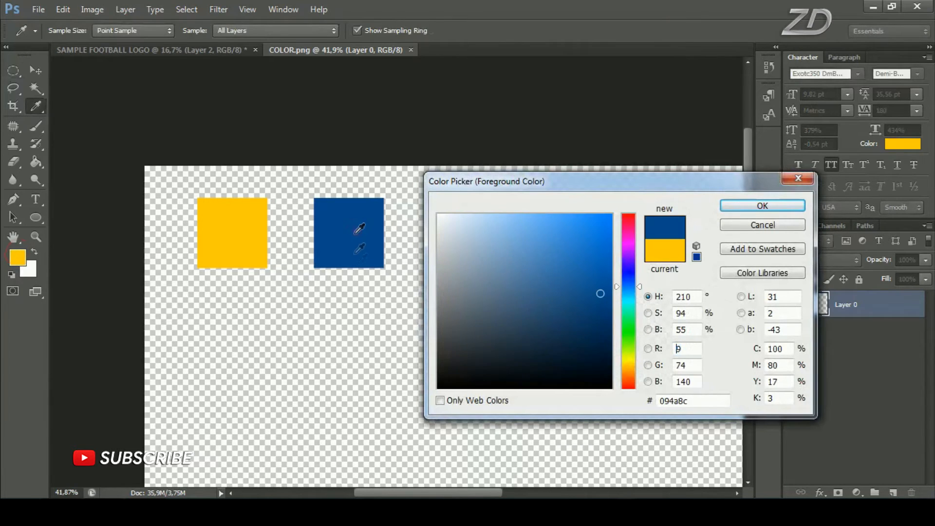
{"action": "left_click_drag", "start_coordinate": [690, 404], "coordinate": [659, 401]}
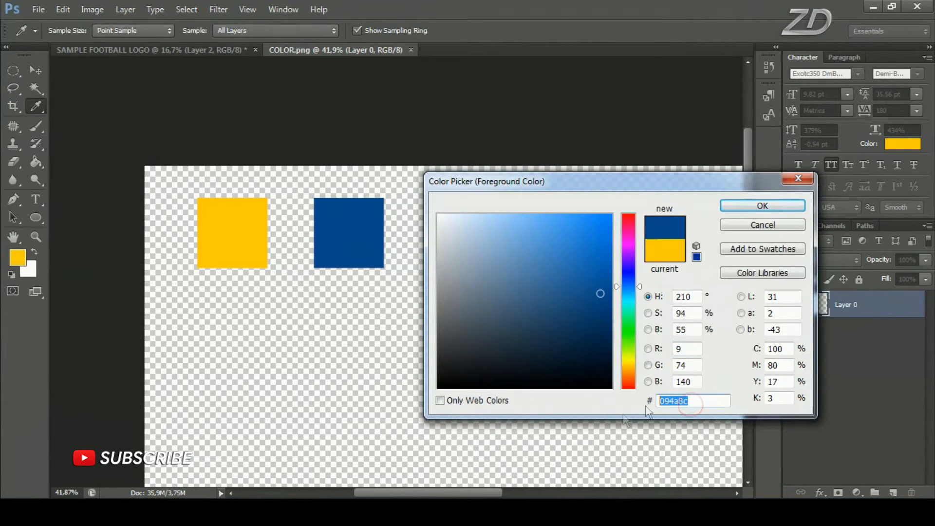
{"action": "left_click", "coordinate": [765, 207]}
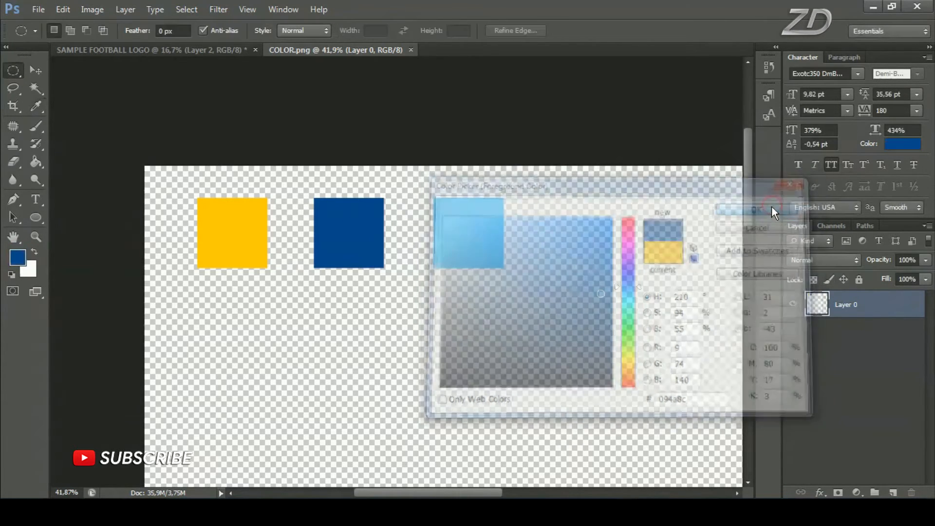
{"action": "left_click", "coordinate": [197, 51]}
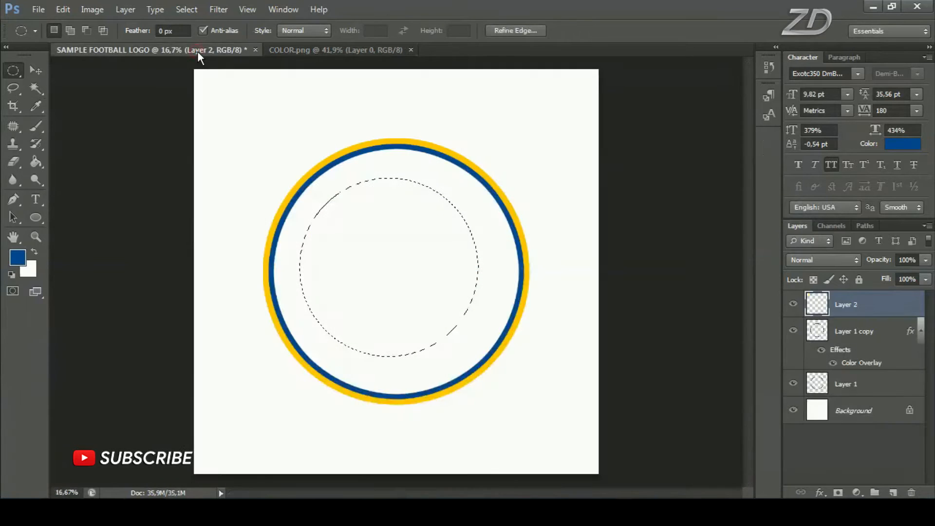
Stroke the smaller circular selection in dark blue with a width of 50 px and the location set to Inside
{"action": "right_click", "coordinate": [444, 214]}
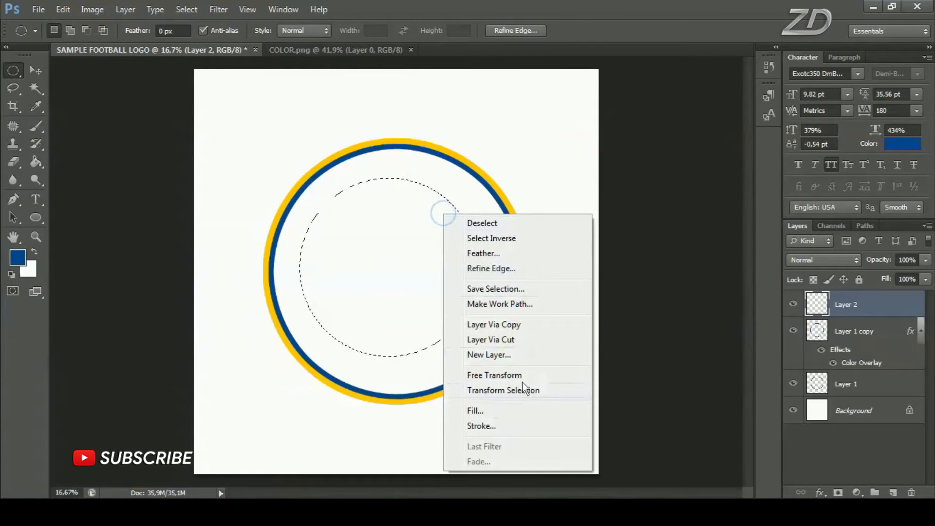
{"action": "left_click", "coordinate": [506, 427]}
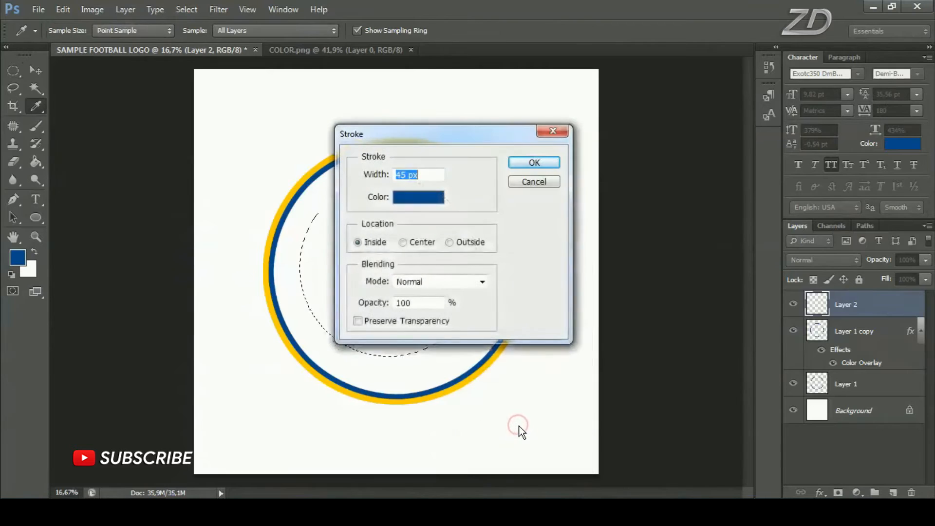
{"action": "left_click_drag", "start_coordinate": [424, 137], "coordinate": [559, 109]}
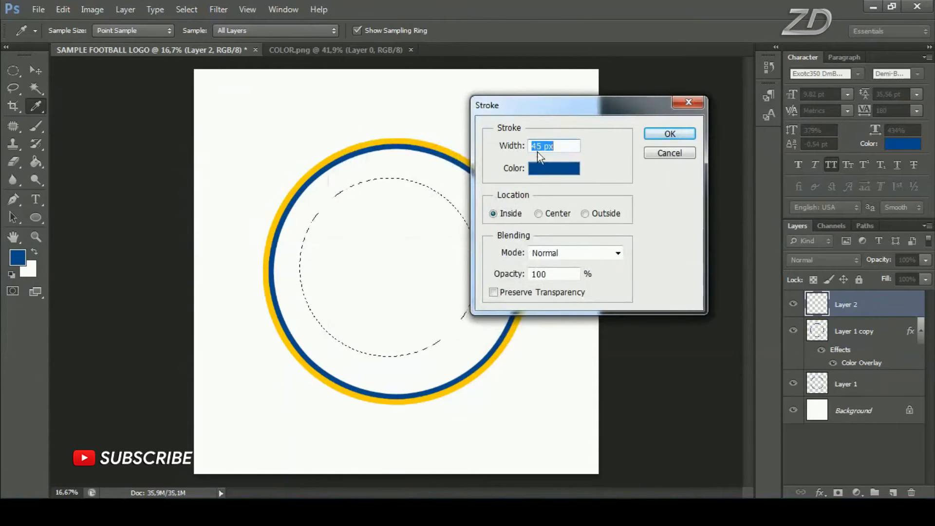
{"action": "left_click_drag", "start_coordinate": [545, 146], "coordinate": [528, 145]}
{"action": "type", "text": "50"}
{"action": "left_click_drag", "start_coordinate": [559, 147], "coordinate": [523, 156]}
{"action": "left_click", "coordinate": [507, 216]}
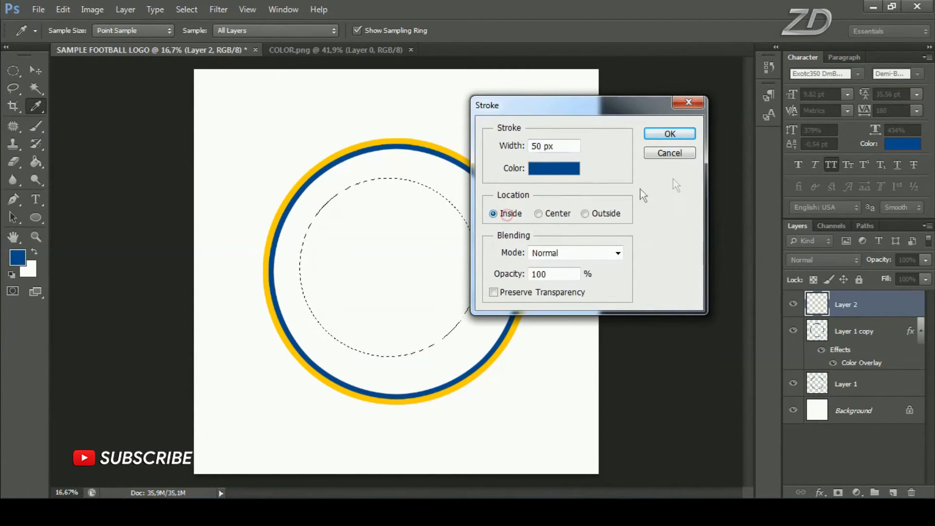
{"action": "left_click", "coordinate": [676, 137]}
Center the inner blue ring vertically and horizontally on the whole canvas, clear the selection, and check each ring layer by toggling its visibility
{"action": "key", "text": "ctrl+a"}
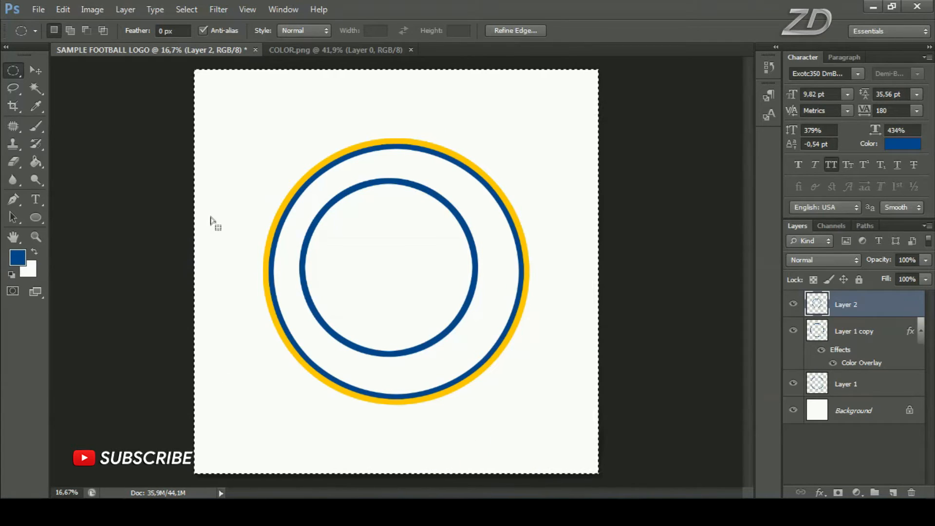
{"action": "left_click", "coordinate": [37, 69]}
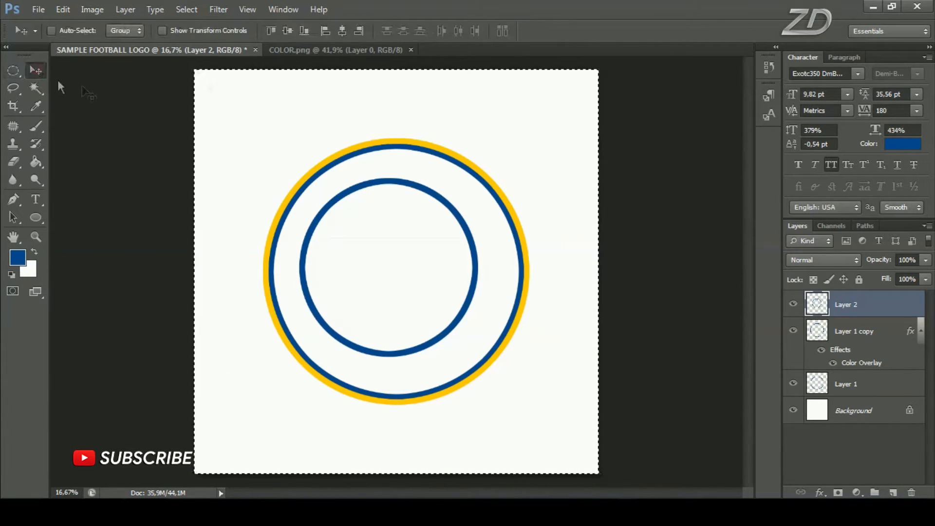
{"action": "left_click", "coordinate": [287, 31]}
{"action": "left_click", "coordinate": [343, 31]}
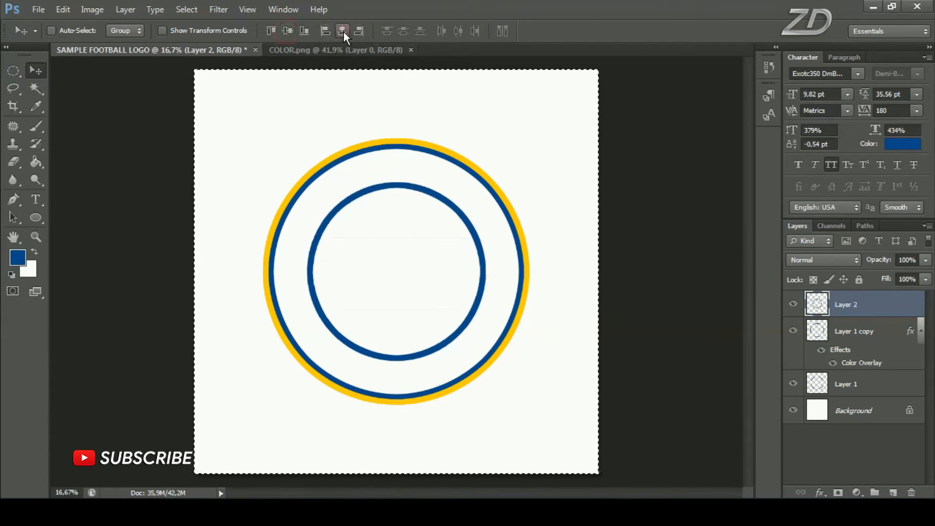
{"action": "left_click", "coordinate": [185, 10]}
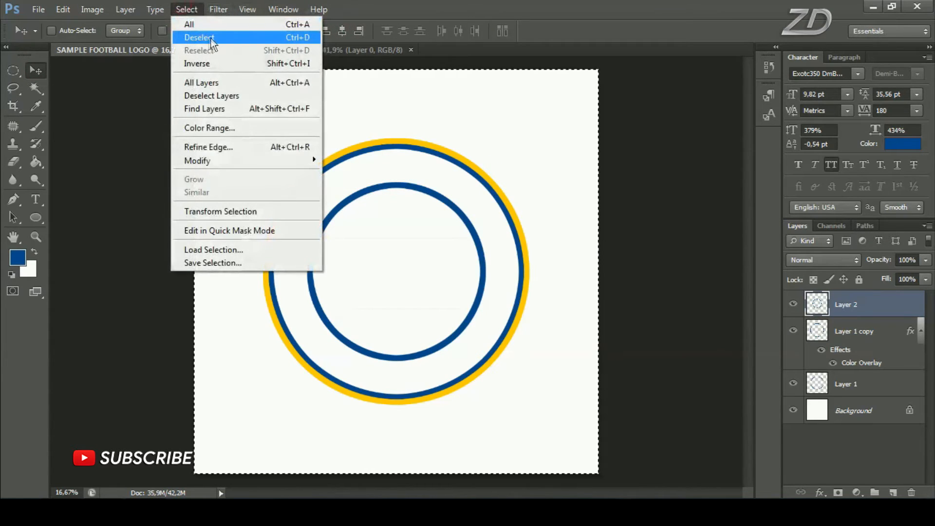
{"action": "left_click", "coordinate": [240, 38]}
{"action": "left_click", "coordinate": [793, 303]}
{"action": "left_click", "coordinate": [792, 303]}
{"action": "left_click", "coordinate": [793, 330]}
{"action": "left_click", "coordinate": [794, 330]}
{"action": "left_click", "coordinate": [793, 382]}
{"action": "left_click", "coordinate": [793, 383]}
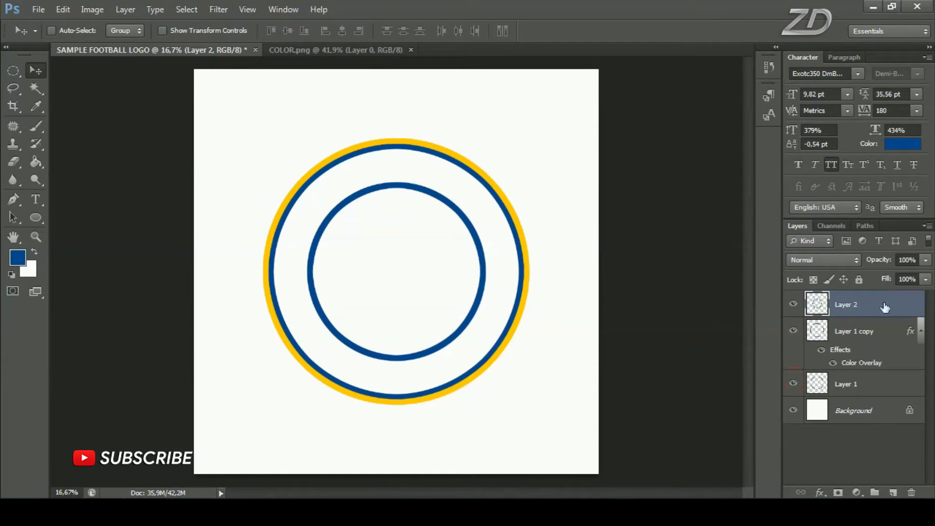
Scale the inner blue ring proportionally from its center to about 99.62%
{"action": "key", "text": "ctrl+t"}
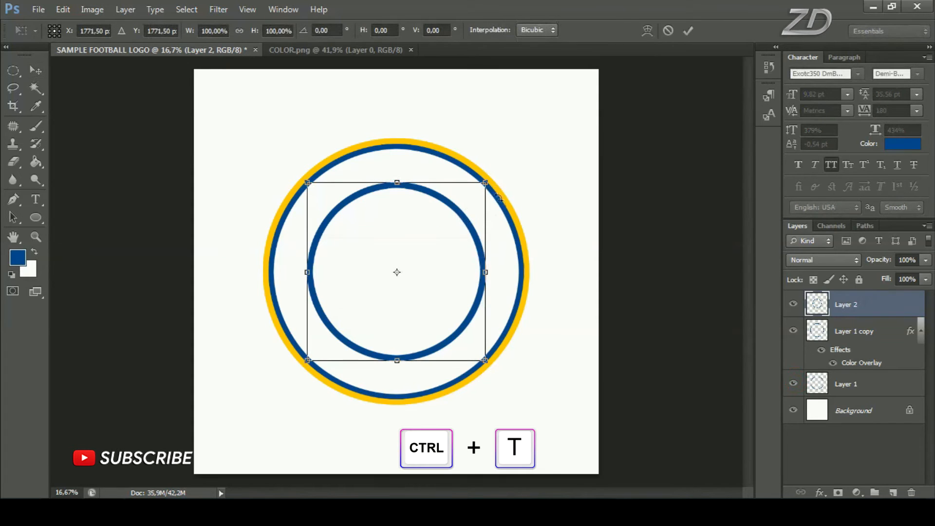
{"action": "mouse_move", "coordinate": [485, 183]}
{"action": "left_mouse_down"}
{"action": "mouse_move", "coordinate": [528, 162]}
{"action": "mouse_move", "coordinate": [488, 189]}
{"action": "left_mouse_up"}
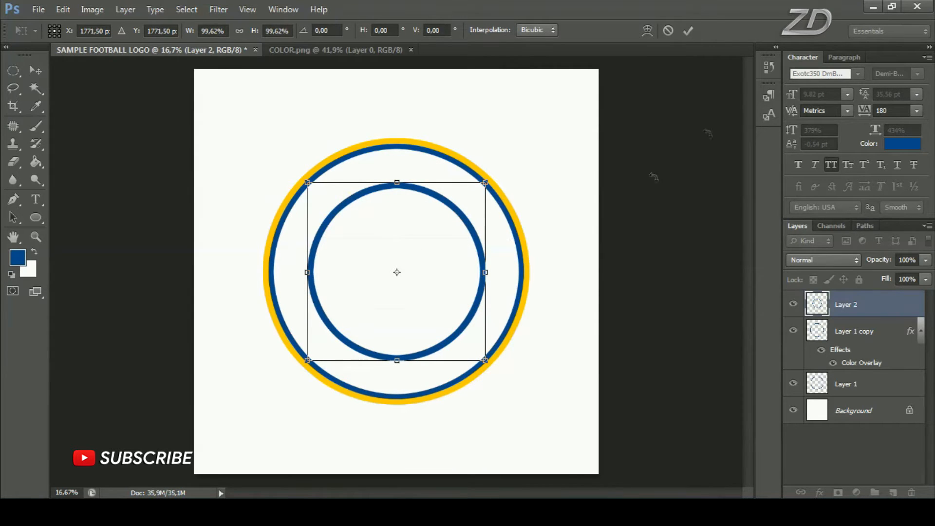
{"action": "left_click", "coordinate": [687, 31]}
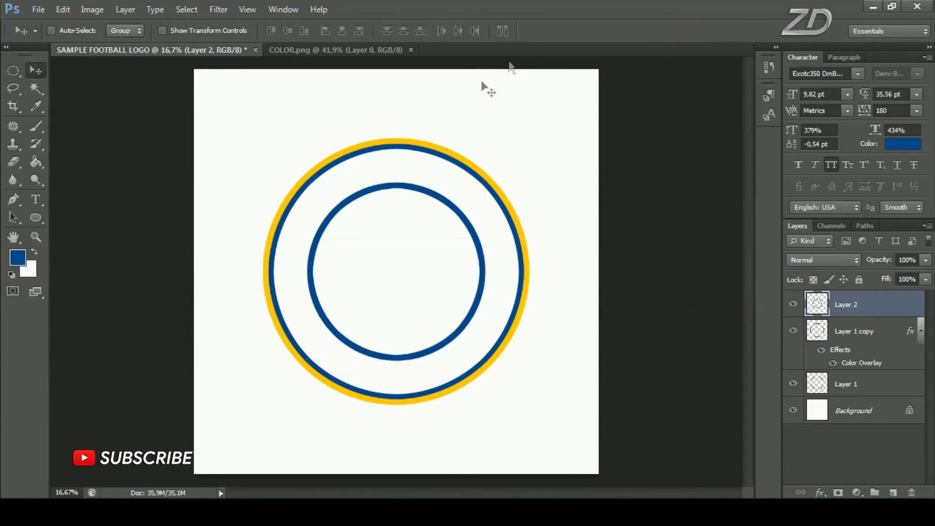
{"action": "left_click", "coordinate": [792, 302]}
{"action": "left_click", "coordinate": [792, 302]}
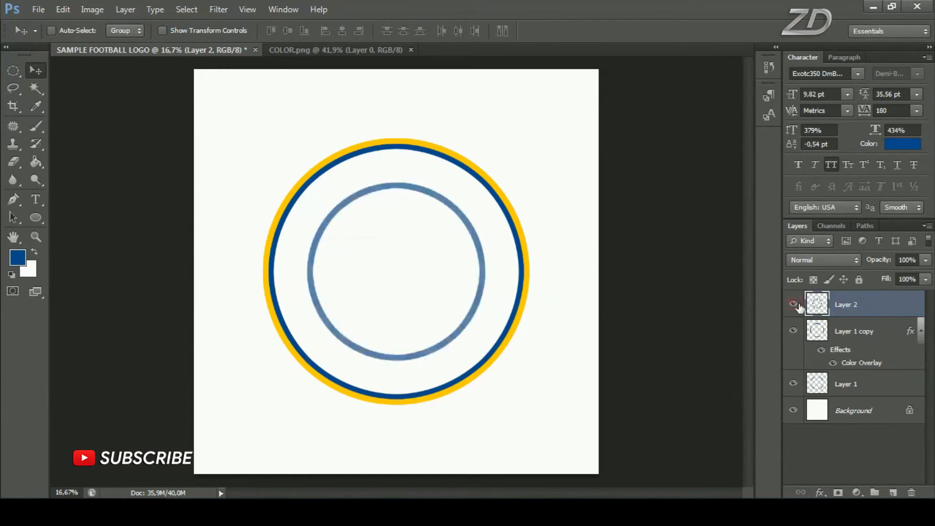
Rename the inner ring's layer CIRCLE 3 and the yellow ring's layer CIRCLE 2
{"action": "type", "text": "CIRCLE "}
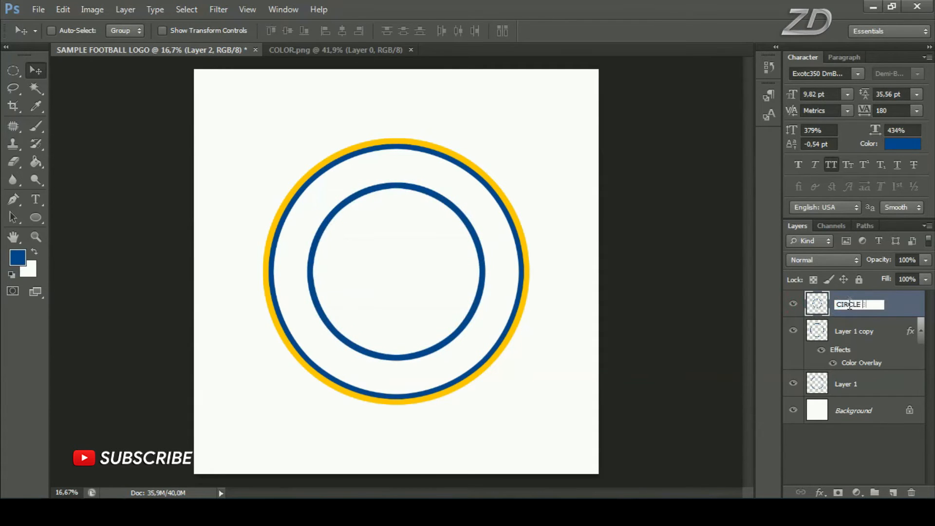
{"action": "type", "text": "3"}
{"action": "key", "text": "Return"}
{"action": "double_click", "coordinate": [851, 332]}
{"action": "type", "text": "CIRCLE 2"}
{"action": "key", "text": "Return"}
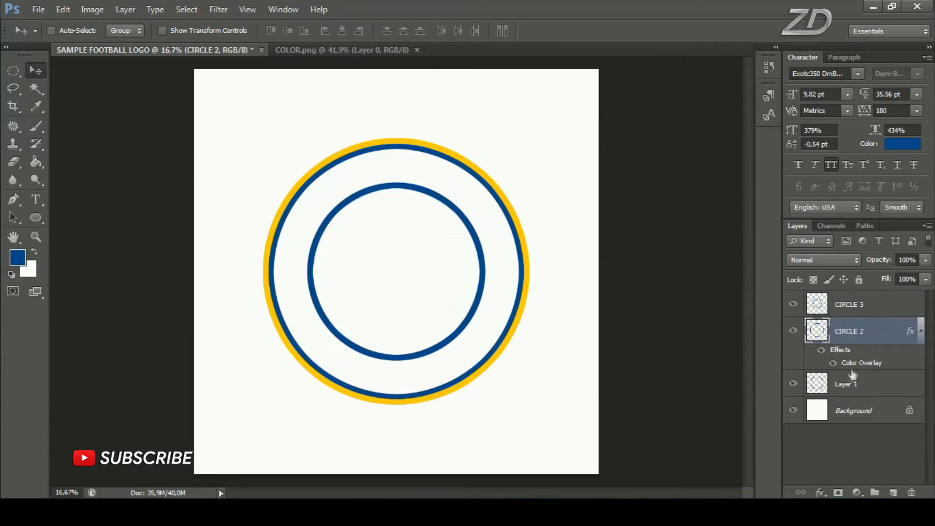
Rename the outer blue ring's layer CIRCLE 1 and check all three ring layers by toggling their visibility
{"action": "double_click", "coordinate": [851, 384]}
{"action": "type", "text": "CIRCLE 1"}
{"action": "key", "text": "Return"}
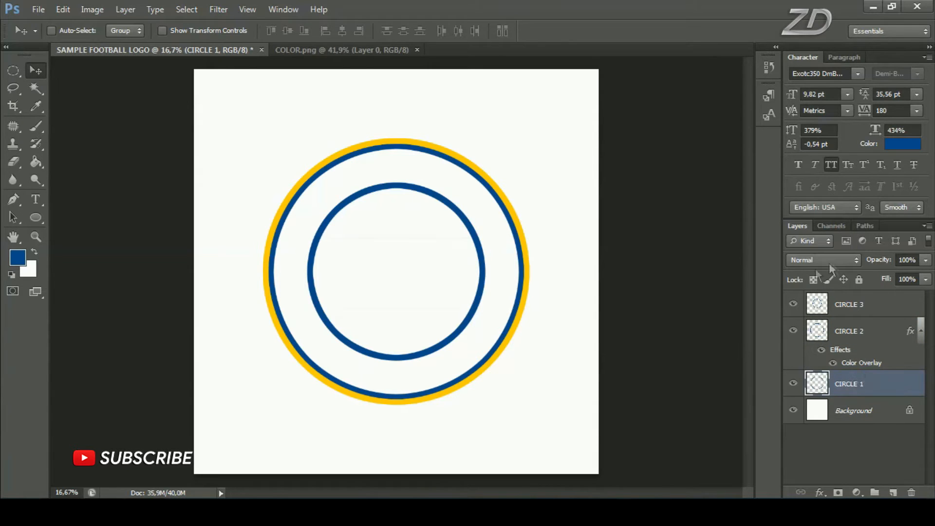
{"action": "left_click", "coordinate": [793, 304]}
{"action": "left_click", "coordinate": [794, 304]}
{"action": "left_click", "coordinate": [793, 330]}
{"action": "left_click", "coordinate": [793, 331]}
{"action": "left_click", "coordinate": [793, 384]}
{"action": "left_click", "coordinate": [793, 383]}
Add an empty layer above CIRCLE 3 and activate the Rectangular Marquee tool
{"action": "left_click", "coordinate": [881, 306]}
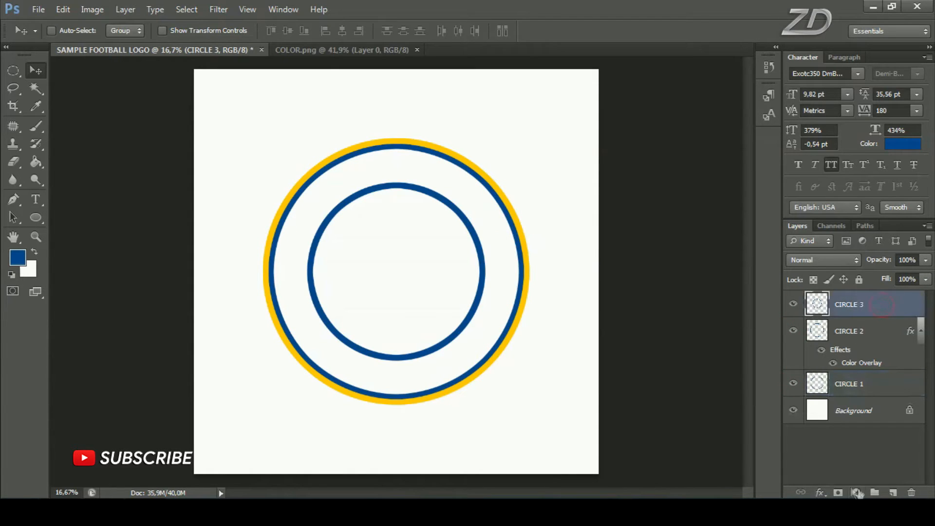
{"action": "left_click", "coordinate": [894, 492]}
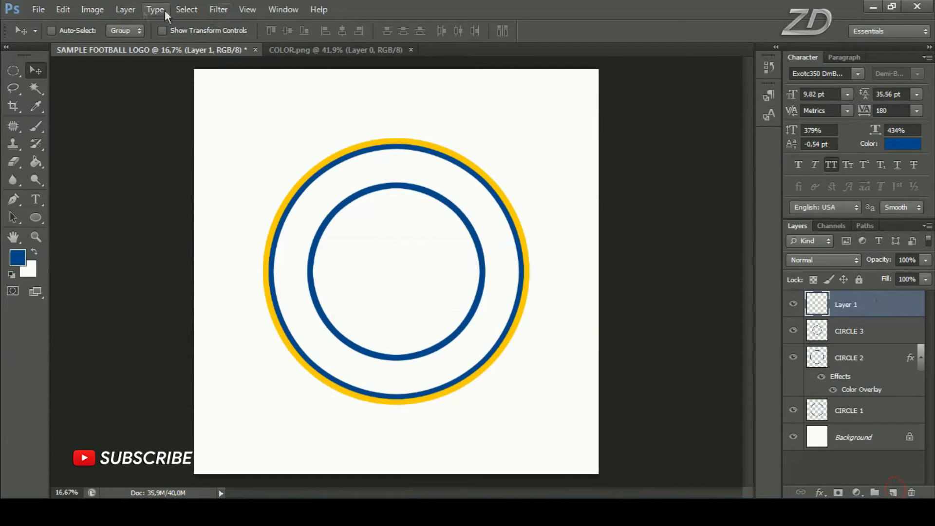
{"action": "right_click", "coordinate": [12, 70]}
{"action": "left_click", "coordinate": [88, 72]}
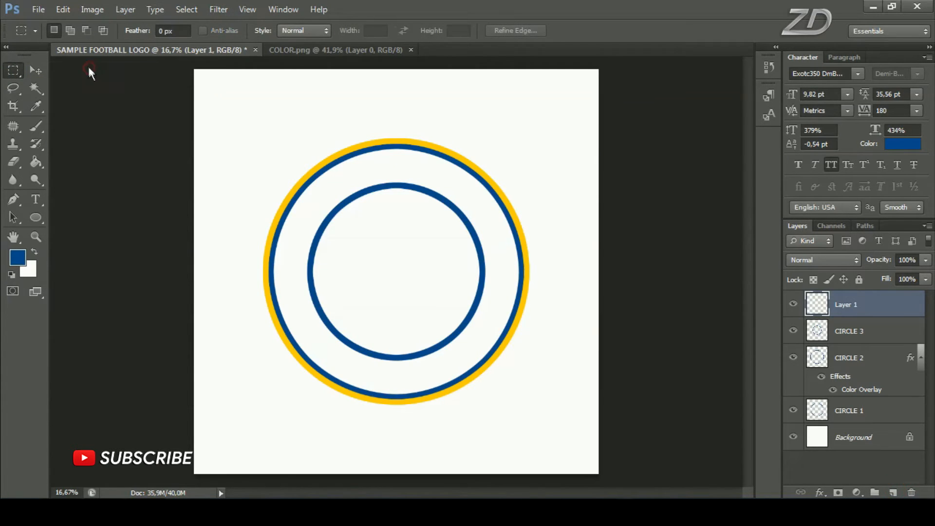
Set the foreground color to the light blue 4bc4f3 sampled from the third swatch in COLOR.png
{"action": "left_click", "coordinate": [346, 50]}
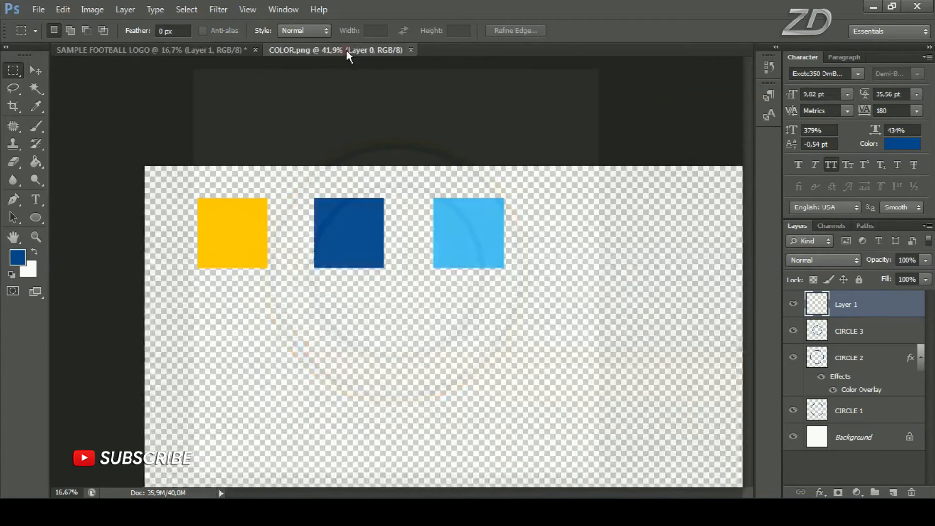
{"action": "left_click", "coordinate": [14, 266]}
{"action": "left_click_drag", "start_coordinate": [480, 185], "coordinate": [269, 267]}
{"action": "left_click", "coordinate": [471, 228]}
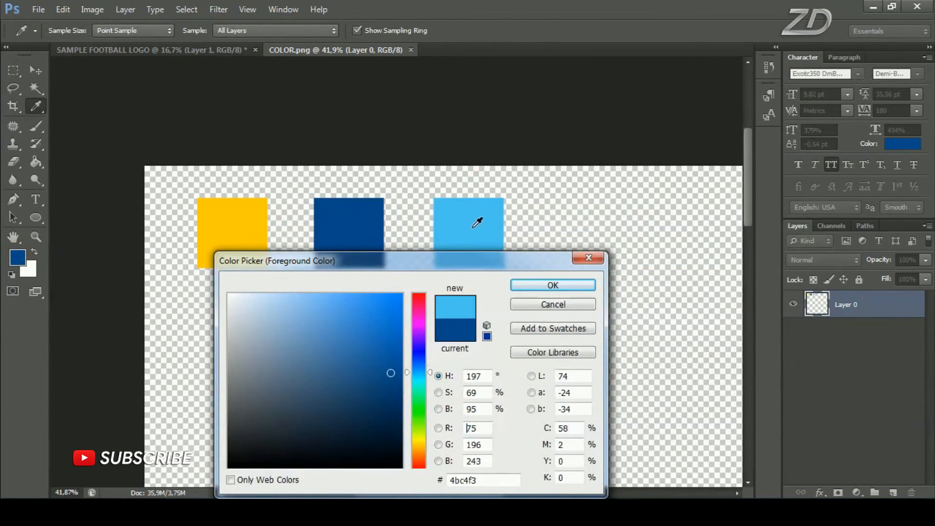
{"action": "left_click_drag", "start_coordinate": [490, 481], "coordinate": [440, 480]}
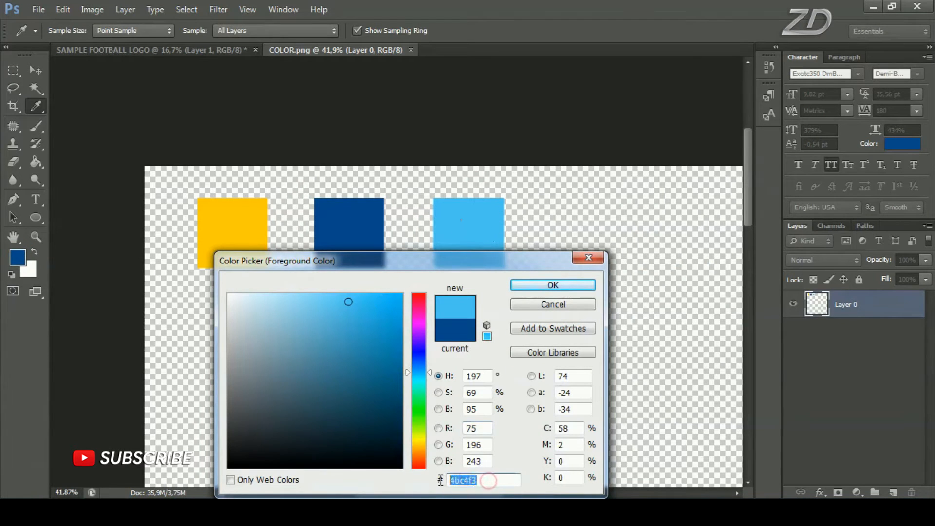
{"action": "left_click", "coordinate": [569, 288]}
{"action": "key", "text": "m"}
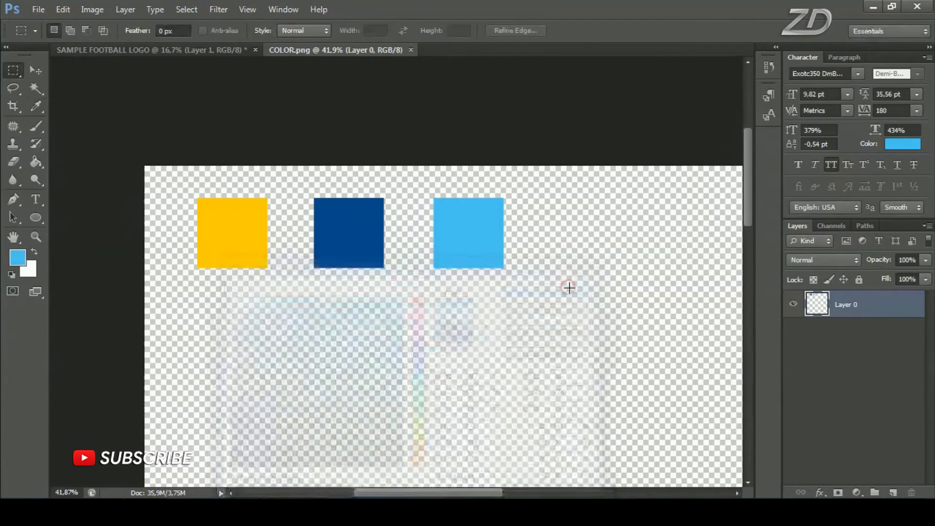
In SAMPLE FOOTBALL LOGO, fill a thin rectangular selection across the inner ring's upper part with light blue using Paint Bucket, and clear the selection
{"action": "left_click", "coordinate": [221, 50]}
{"action": "left_click_drag", "start_coordinate": [304, 217], "coordinate": [493, 238]}
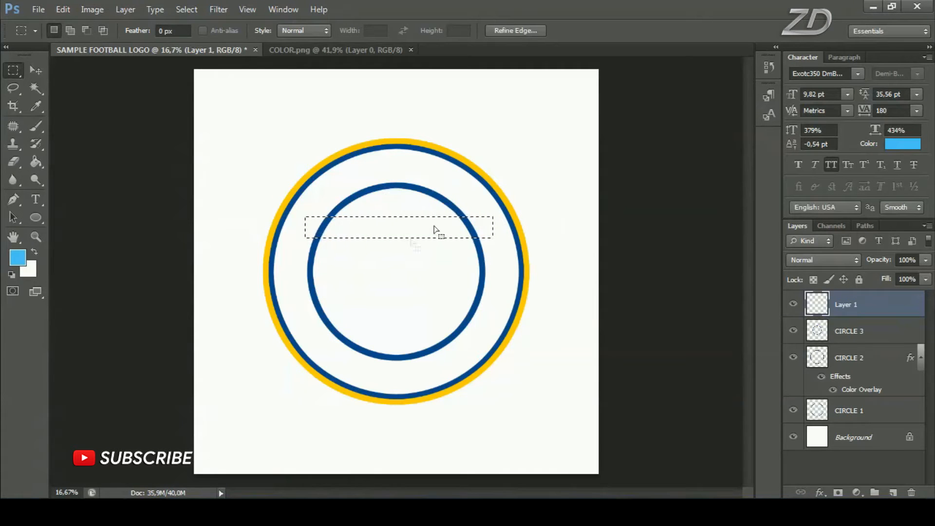
{"action": "left_click", "coordinate": [41, 164]}
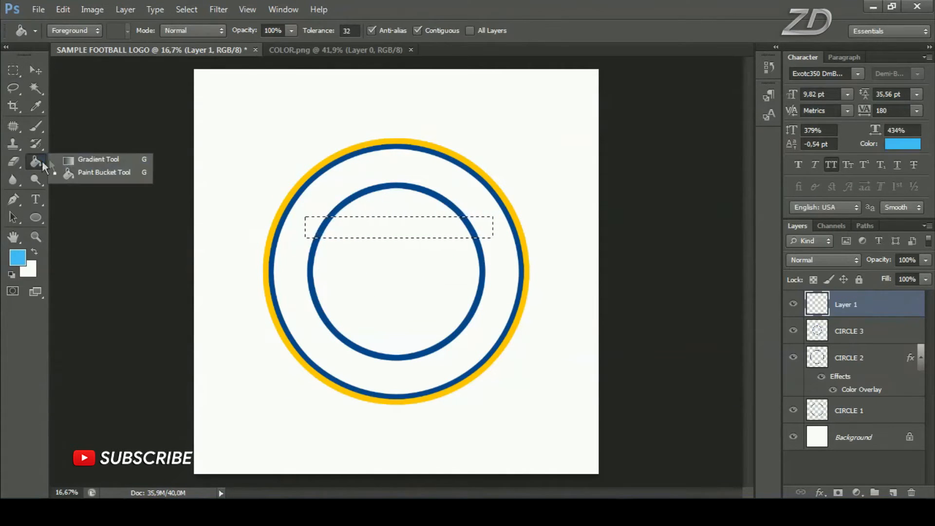
{"action": "left_click", "coordinate": [95, 173]}
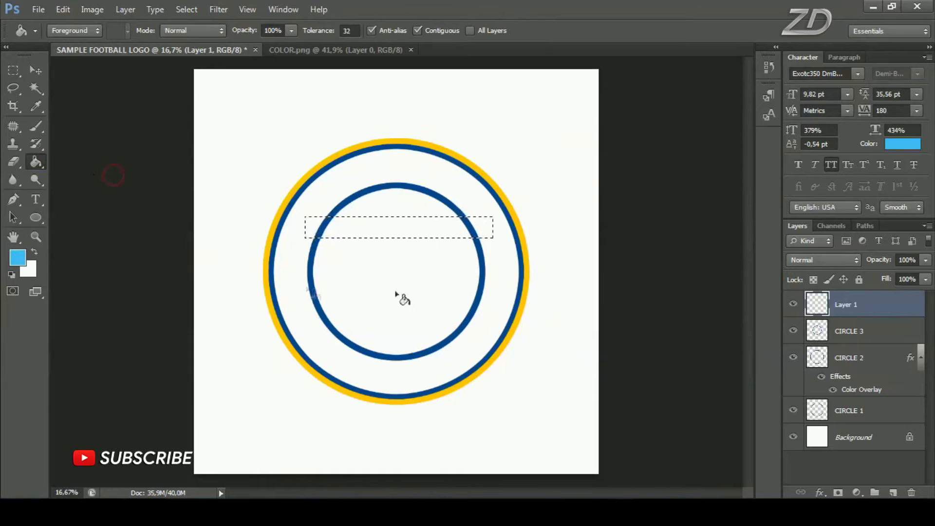
{"action": "left_click", "coordinate": [405, 230]}
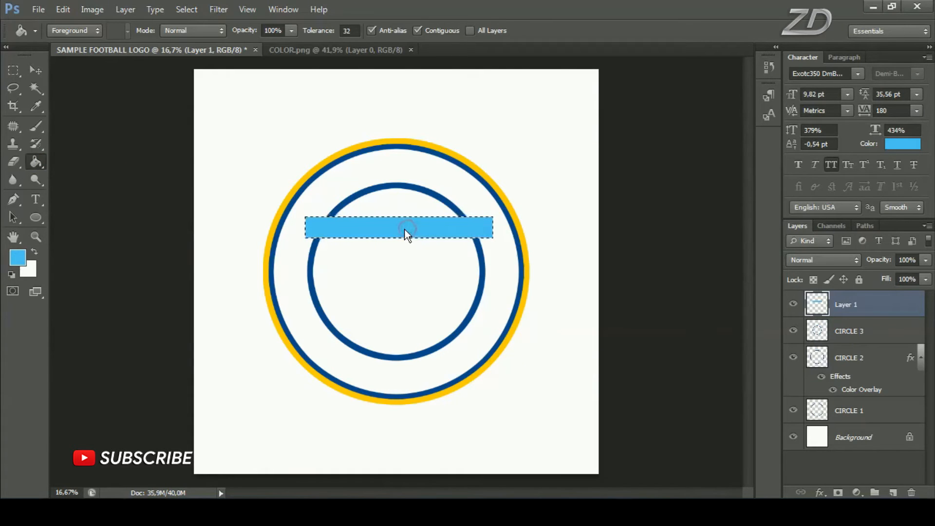
{"action": "left_click", "coordinate": [186, 9]}
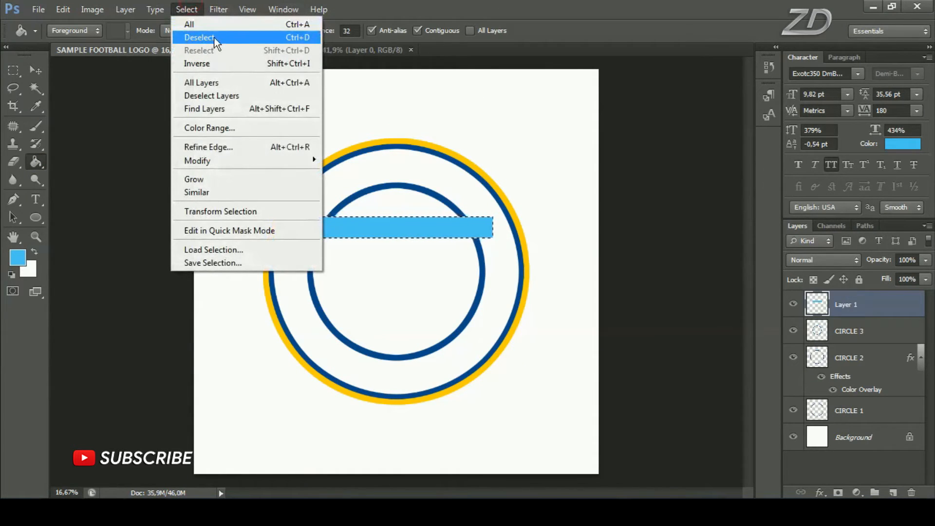
{"action": "left_click", "coordinate": [226, 39]}
{"action": "left_click", "coordinate": [793, 305]}
{"action": "left_click", "coordinate": [794, 305]}
Duplicate the light blue bar's layer and move the copy straight down to the middle of the inner ring
{"action": "right_click", "coordinate": [887, 310]}
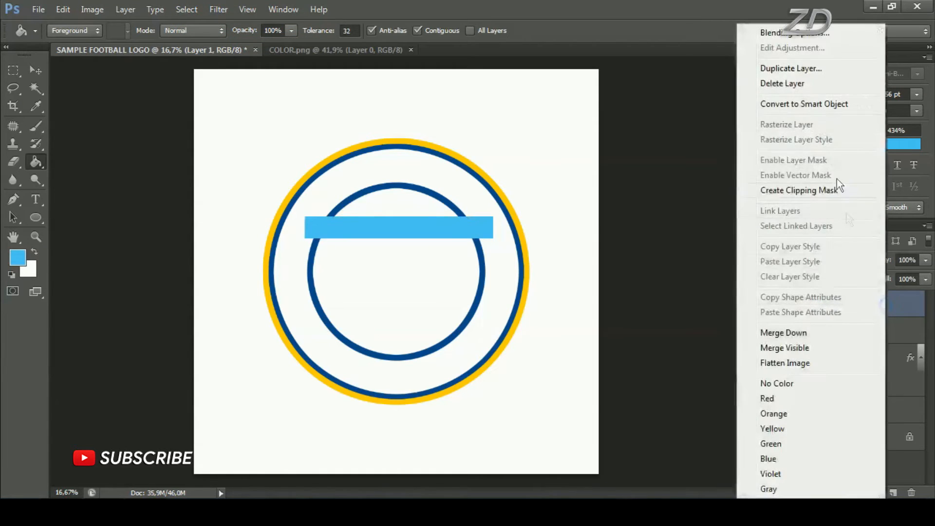
{"action": "left_click", "coordinate": [805, 69]}
{"action": "left_click", "coordinate": [590, 155]}
{"action": "key", "text": "v"}
{"action": "left_click_drag", "start_coordinate": [318, 238], "coordinate": [342, 181]}
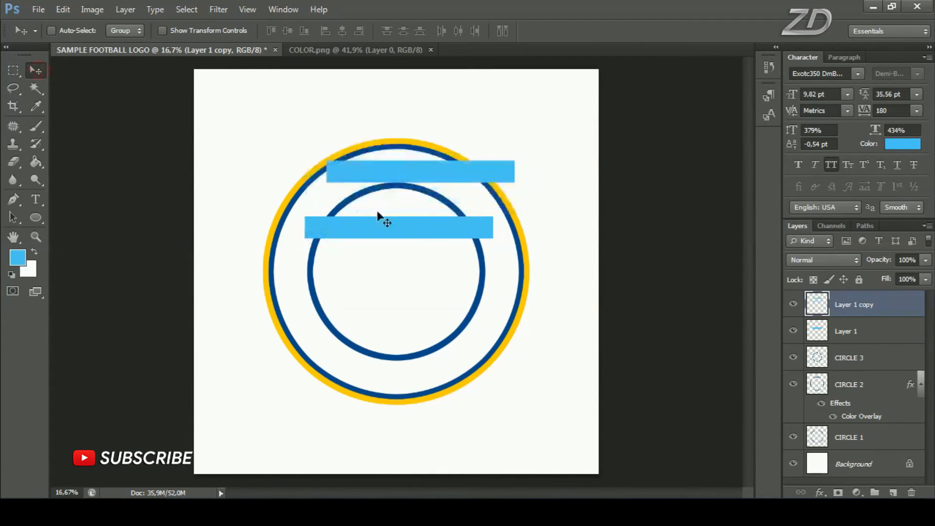
{"action": "key", "text": "ctrl+z"}
{"action": "left_click_drag", "start_coordinate": [402, 205], "coordinate": [417, 255]}
{"action": "left_click", "coordinate": [794, 305]}
{"action": "left_click", "coordinate": [793, 305]}
Duplicate the middle bar, move the copy straight down to the inner ring's lower part, and check the other bar layers' visibility
{"action": "right_click", "coordinate": [866, 306]}
{"action": "left_click", "coordinate": [787, 73]}
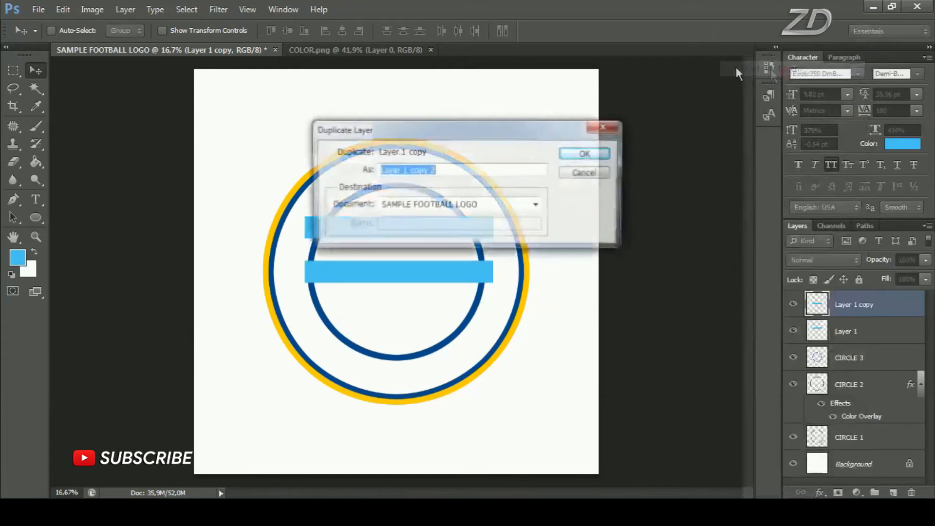
{"action": "left_click", "coordinate": [584, 154]}
{"action": "left_click_drag", "start_coordinate": [449, 261], "coordinate": [480, 237]}
{"action": "key", "text": "ctrl+z"}
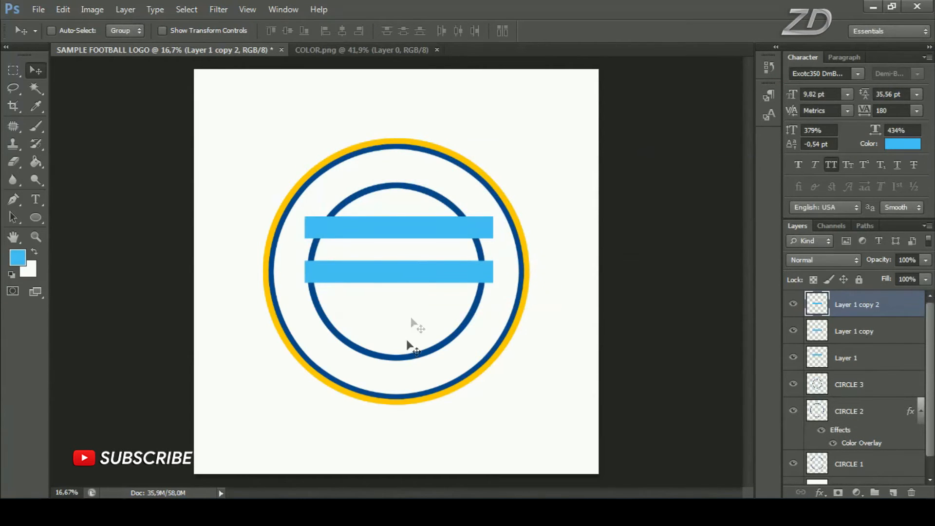
{"action": "left_click_drag", "start_coordinate": [419, 278], "coordinate": [419, 325]}
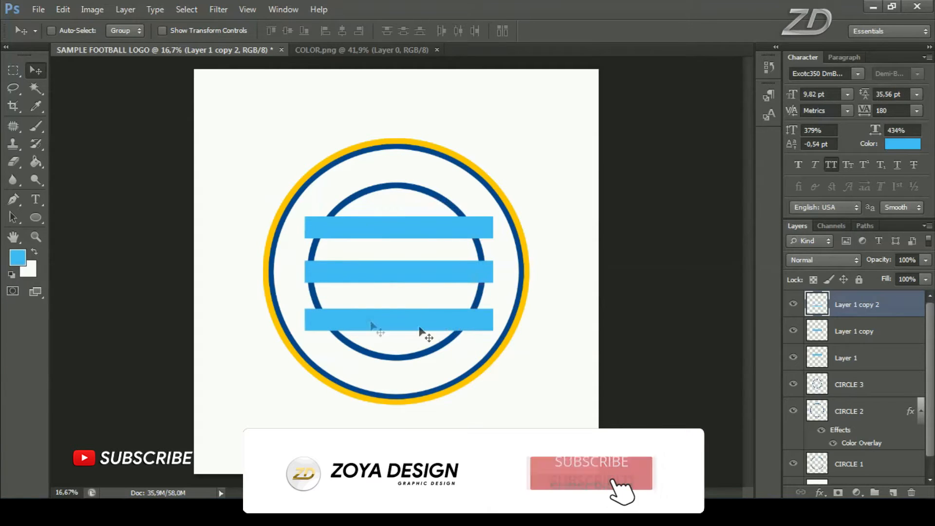
{"action": "left_click", "coordinate": [794, 330]}
{"action": "left_click", "coordinate": [793, 331]}
{"action": "left_click", "coordinate": [792, 358]}
{"action": "left_click", "coordinate": [793, 358]}
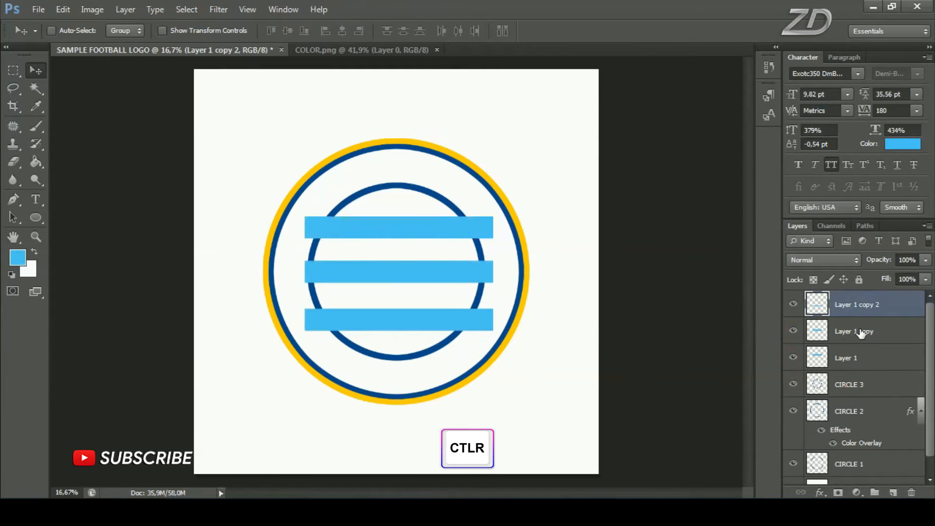
Merge the three light blue bar layers into one layer and check it by toggling its visibility
{"action": "left_click", "coordinate": [861, 332], "text": "ctrl"}
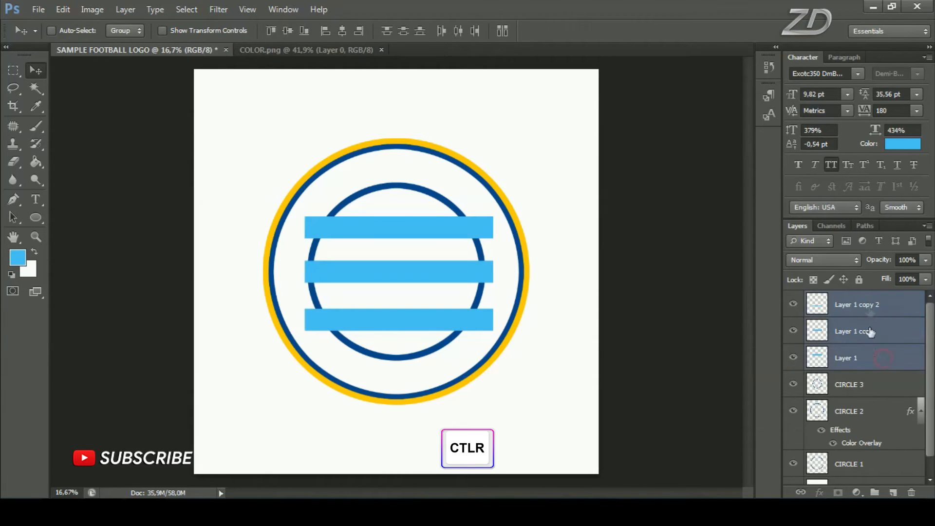
{"action": "right_click", "coordinate": [869, 358]}
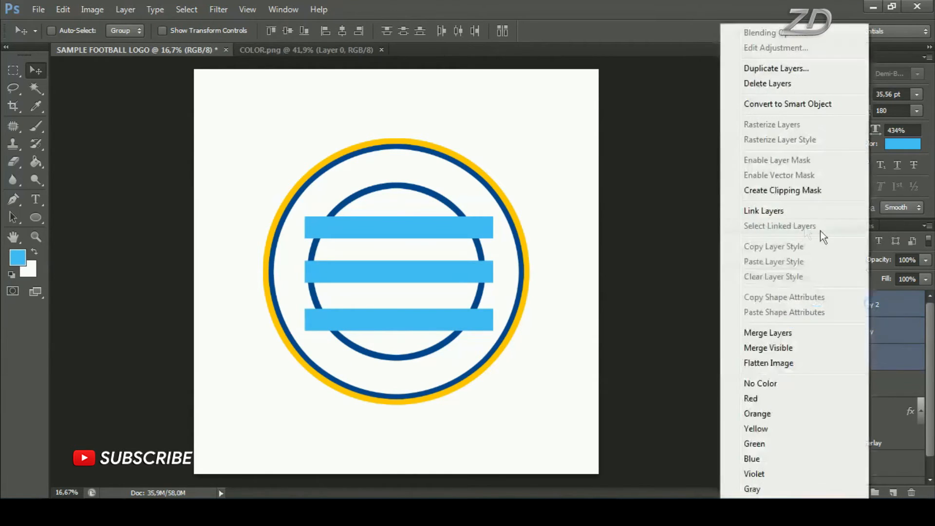
{"action": "left_click", "coordinate": [813, 332]}
{"action": "left_click", "coordinate": [793, 306]}
{"action": "left_click", "coordinate": [793, 306]}
Center the merged bars vertically and horizontally on the whole canvas, clear the selection, and check their layer's visibility
{"action": "key", "text": "ctrl+a"}
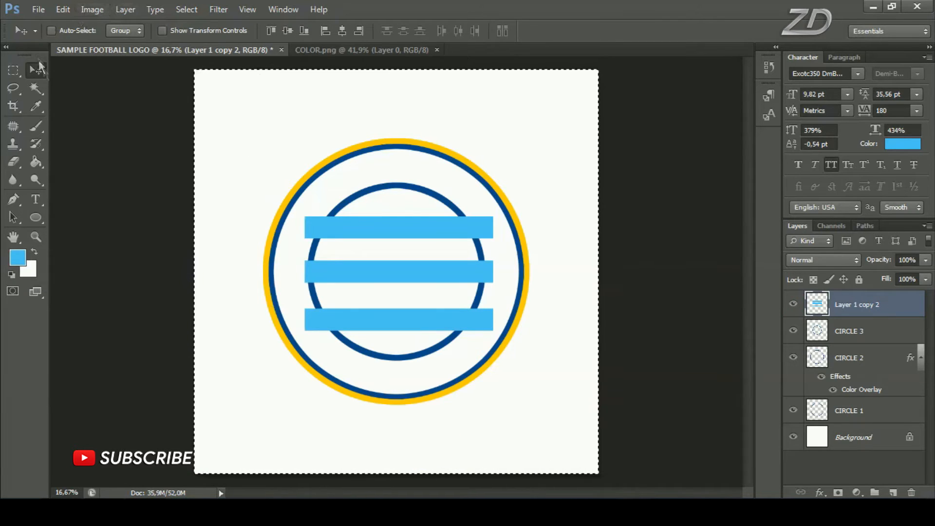
{"action": "left_click", "coordinate": [287, 31]}
{"action": "left_click", "coordinate": [342, 31]}
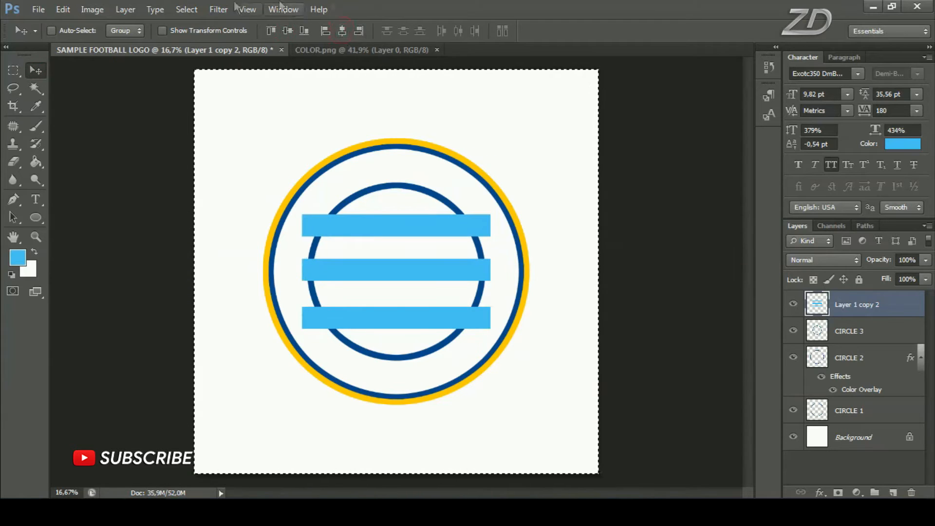
{"action": "left_click", "coordinate": [186, 10]}
{"action": "left_click", "coordinate": [247, 37]}
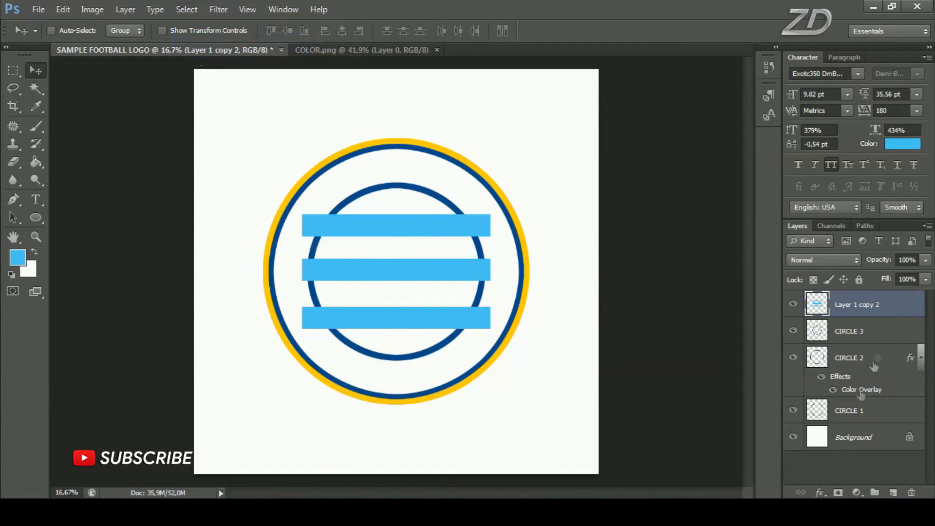
{"action": "left_click", "coordinate": [794, 305]}
{"action": "left_click", "coordinate": [794, 304]}
Add an empty layer directly beneath the merged bars layer and check the bars by toggling their visibility
{"action": "key", "text": "ctrl"}
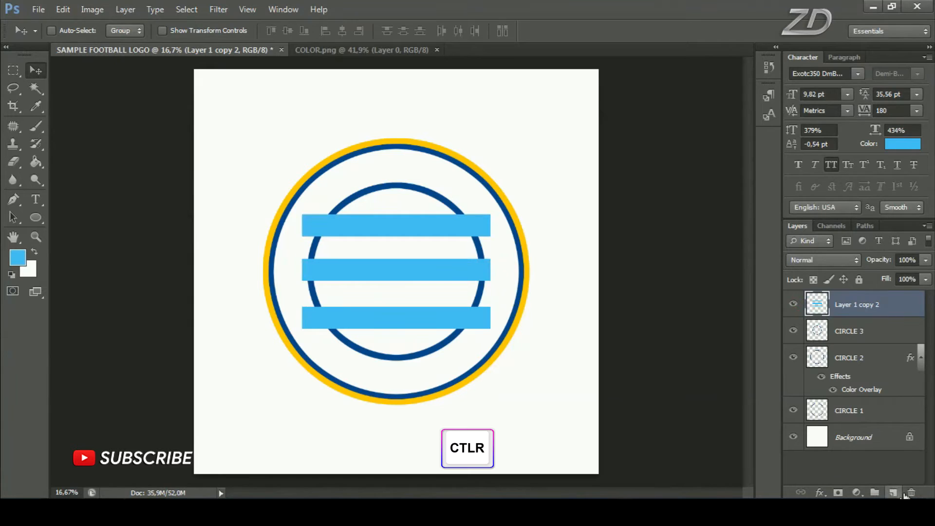
{"action": "left_click", "coordinate": [895, 492], "text": "ctrl"}
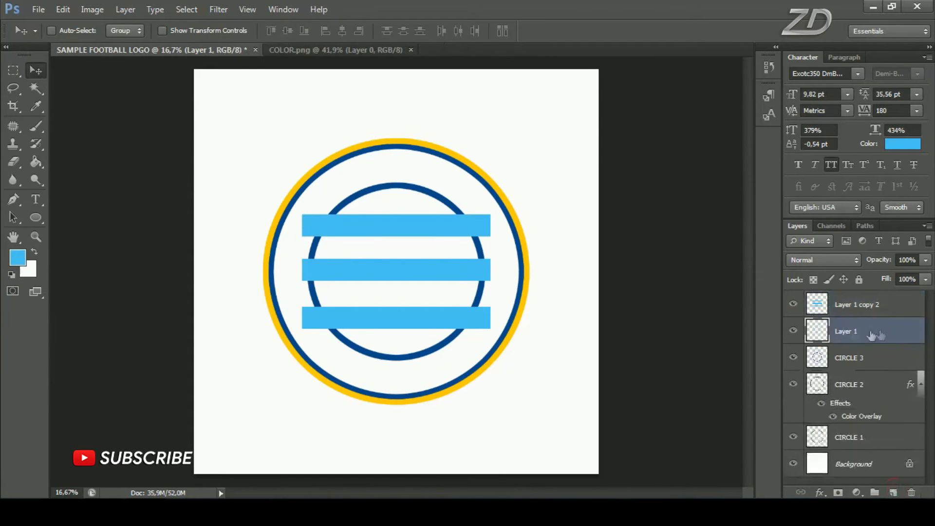
{"action": "left_click", "coordinate": [793, 304]}
{"action": "left_click", "coordinate": [793, 305]}
Draw a circular selection just inside the inner blue ring with the Elliptical Marquee tool
{"action": "left_click", "coordinate": [12, 71]}
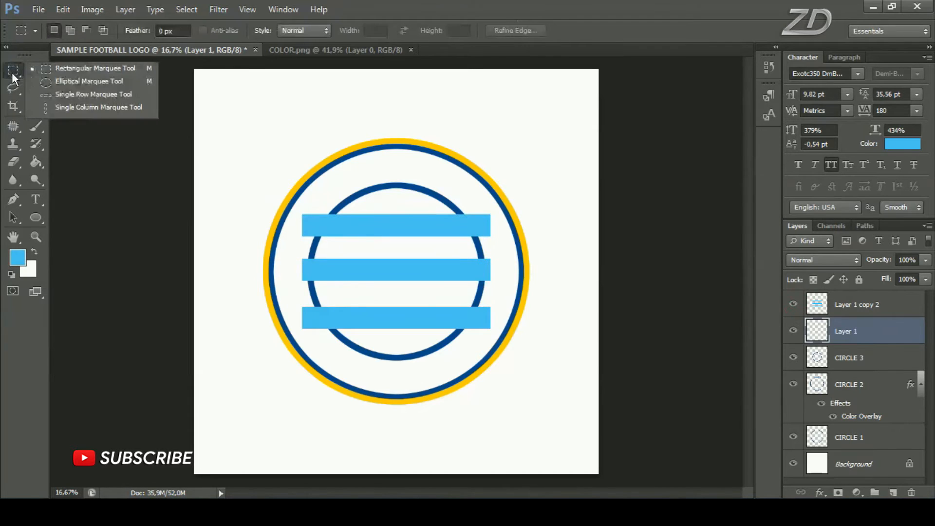
{"action": "left_click", "coordinate": [90, 84]}
{"action": "left_click_drag", "start_coordinate": [317, 201], "coordinate": [469, 352]}
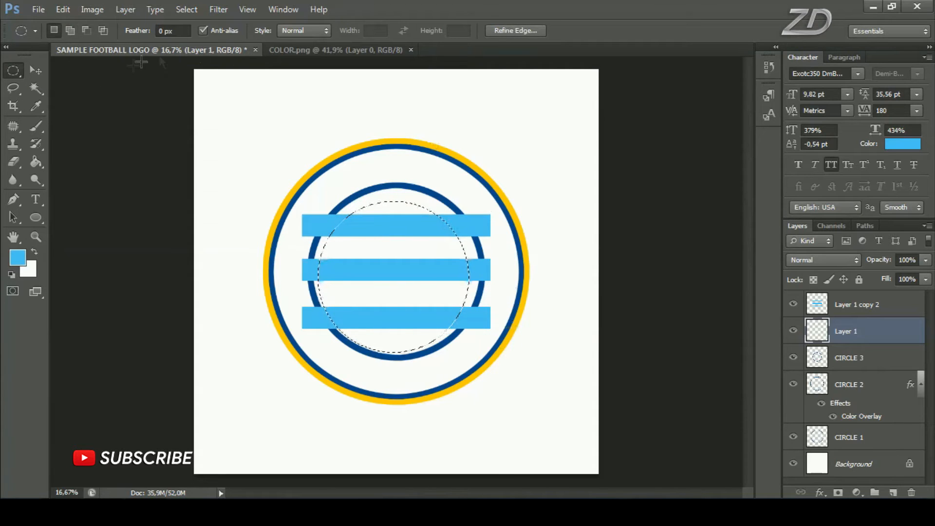
Fill the circular selection with magenta ff24de using the Paint Bucket tool and clear the selection
{"action": "left_click", "coordinate": [38, 161]}
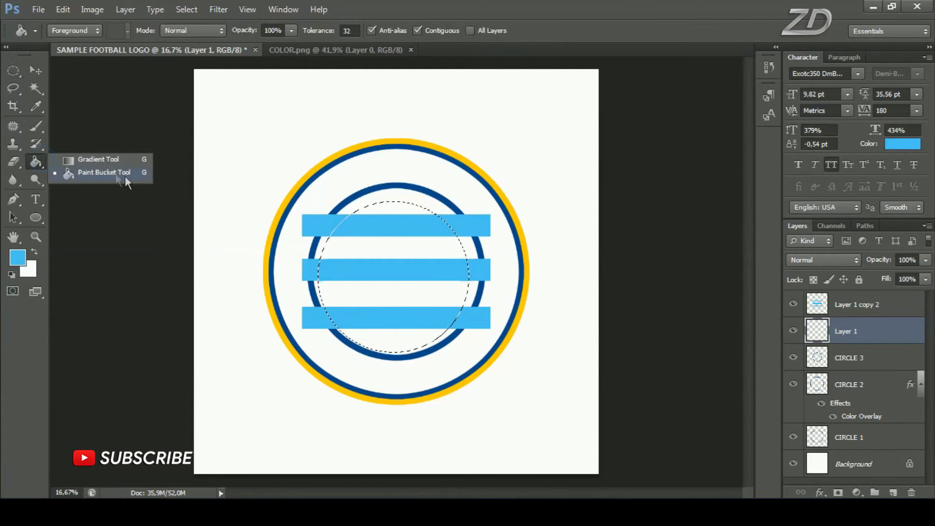
{"action": "left_click", "coordinate": [119, 173]}
{"action": "left_click", "coordinate": [18, 257]}
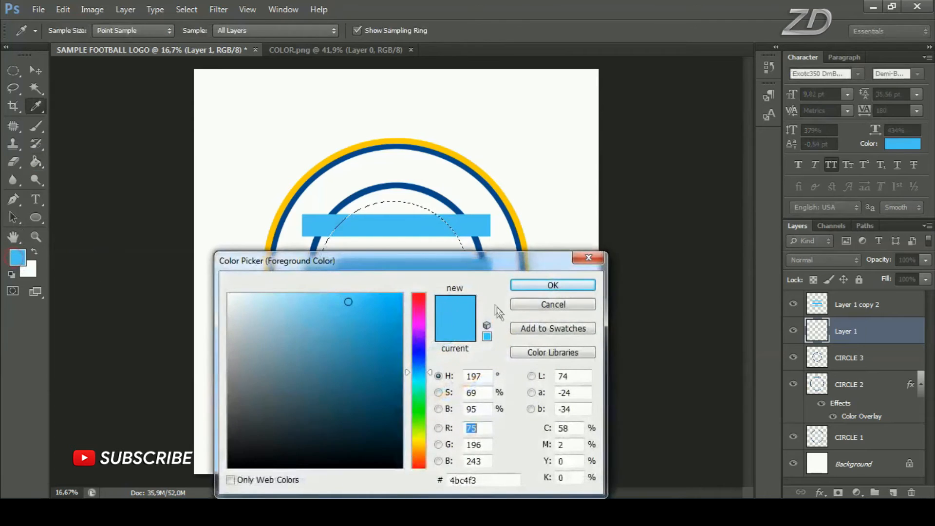
{"action": "left_click_drag", "start_coordinate": [470, 263], "coordinate": [563, 169]}
{"action": "left_click", "coordinate": [518, 225]}
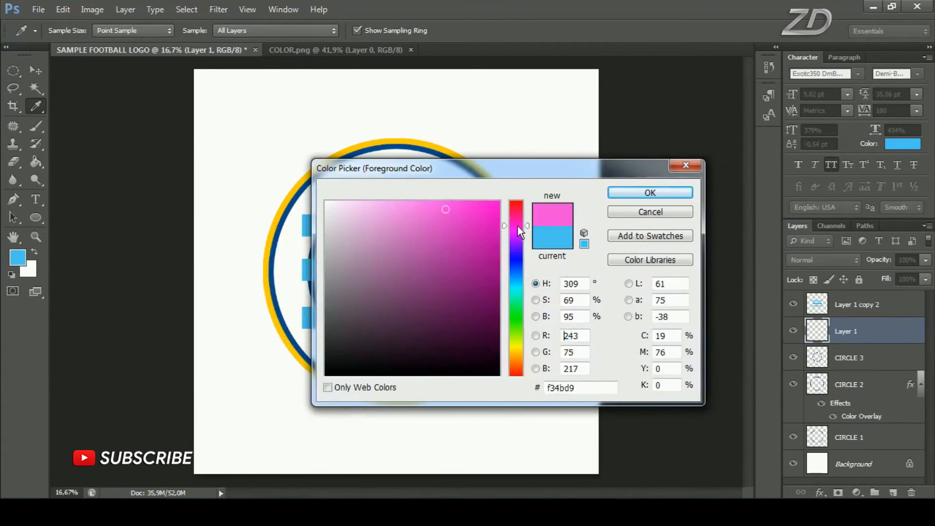
{"action": "left_click", "coordinate": [475, 200]}
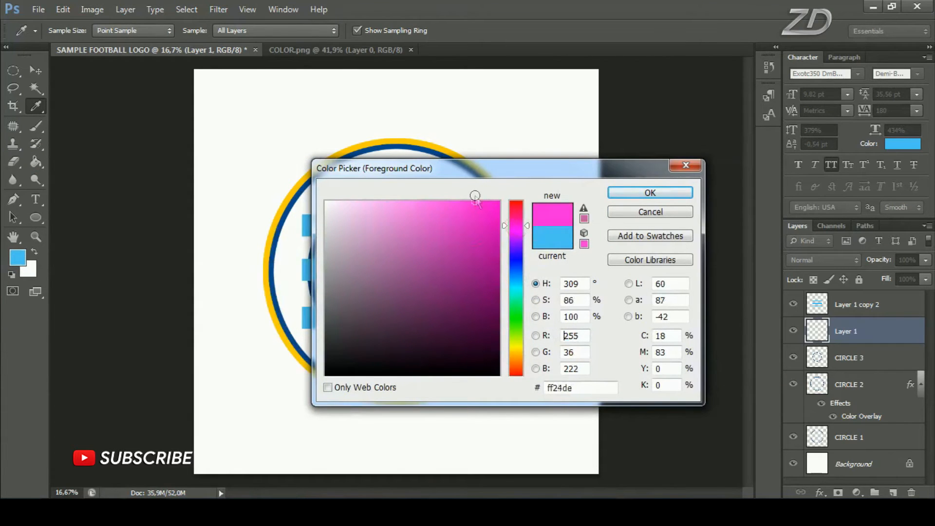
{"action": "left_click", "coordinate": [646, 194]}
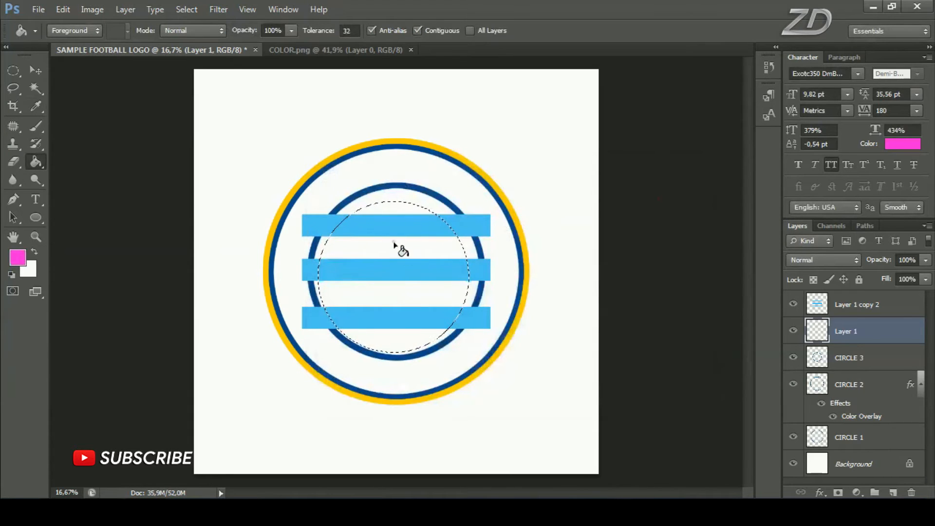
{"action": "left_click", "coordinate": [393, 242]}
{"action": "left_click", "coordinate": [187, 10]}
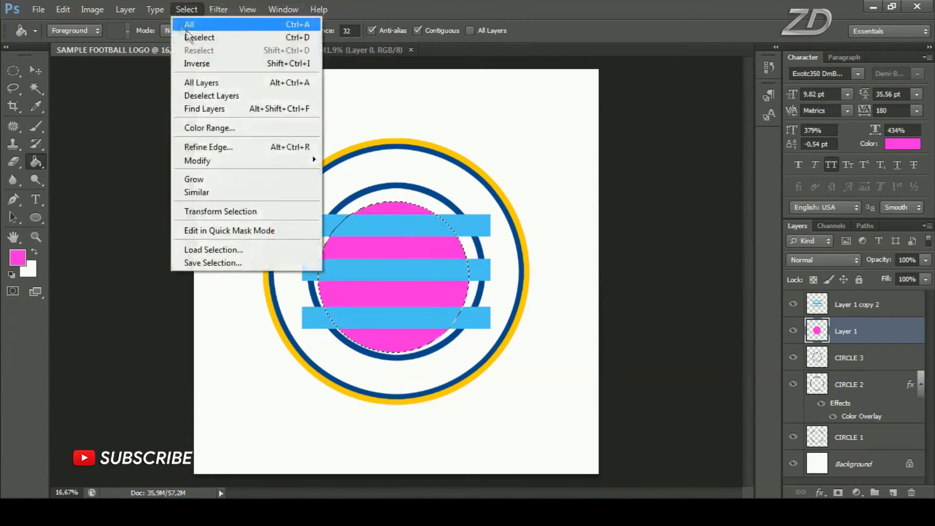
{"action": "left_click", "coordinate": [225, 41]}
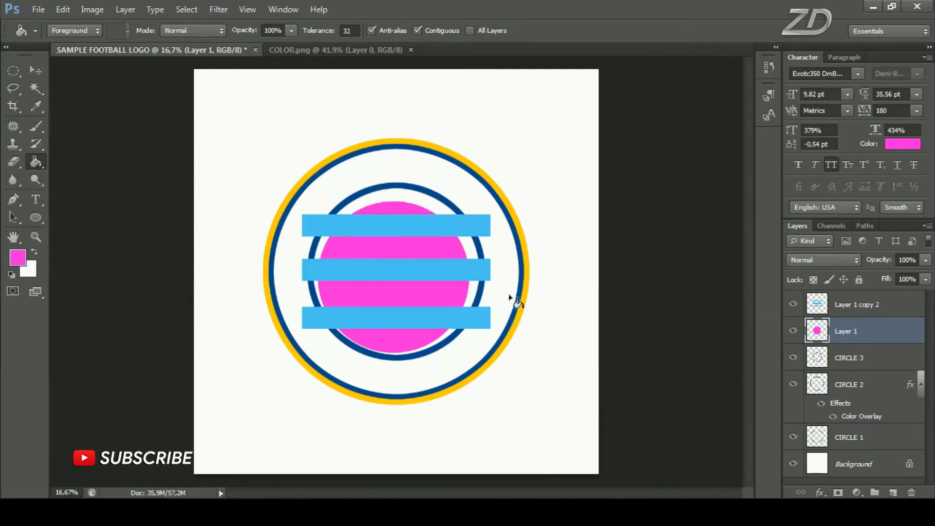
Center the magenta circle vertically and horizontally on the whole canvas, clear the selection, and check its layer by toggling visibility
{"action": "key", "text": "ctrl+a"}
{"action": "left_click", "coordinate": [36, 71]}
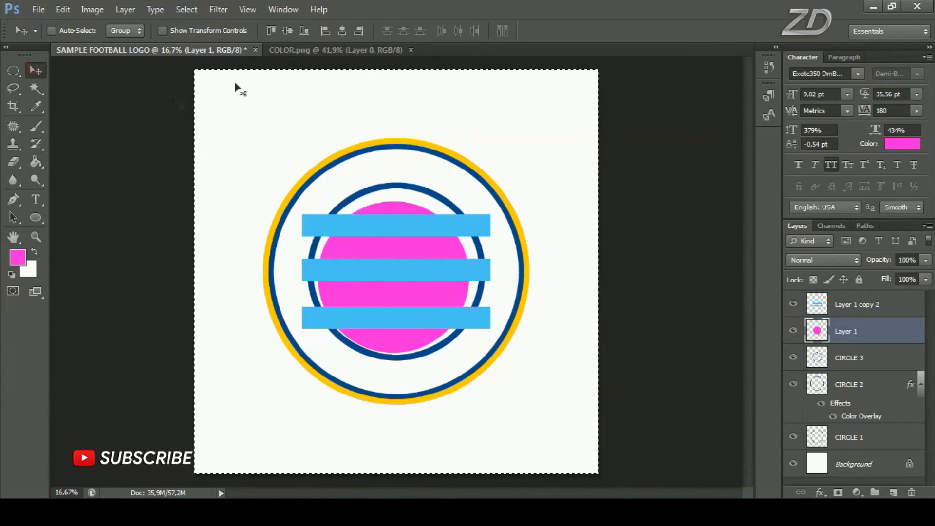
{"action": "left_click", "coordinate": [288, 31]}
{"action": "left_click", "coordinate": [342, 29]}
{"action": "left_click", "coordinate": [187, 9]}
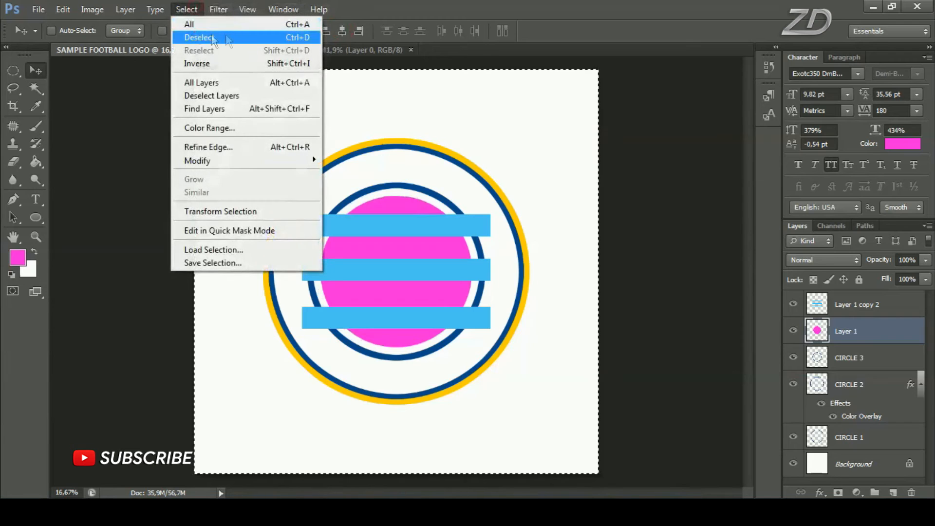
{"action": "left_click", "coordinate": [199, 36]}
{"action": "left_click", "coordinate": [793, 330]}
{"action": "left_click", "coordinate": [793, 330]}
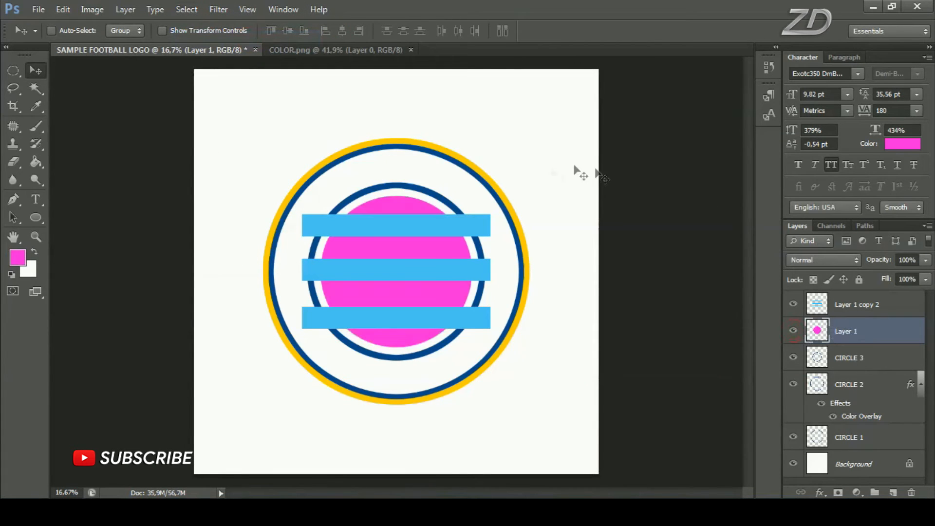
Scale the magenta circle proportionally from its center to about 105.43% so it nearly fills the inner blue ring
{"action": "key", "text": "ctrl+t"}
{"action": "key", "text": "shift+alt"}
{"action": "left_click_drag", "start_coordinate": [472, 200], "coordinate": [477, 195]}
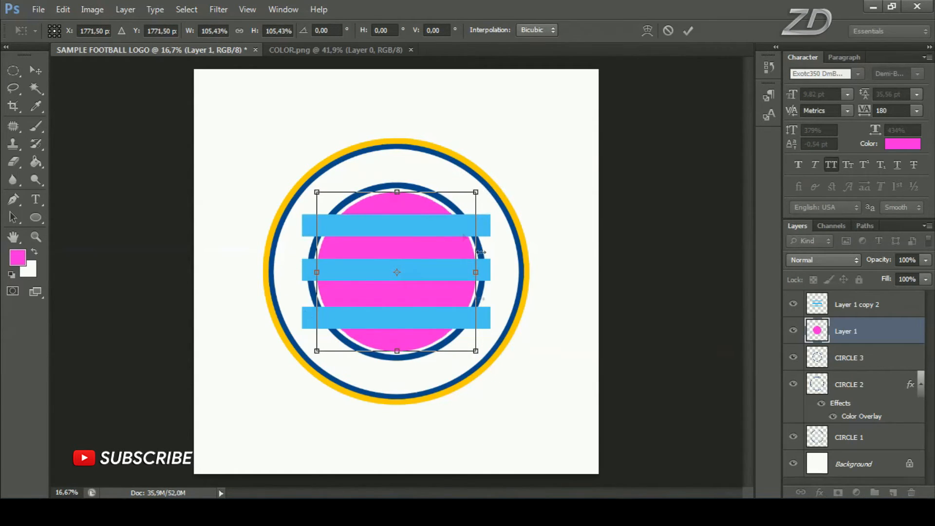
{"action": "left_click", "coordinate": [687, 30]}
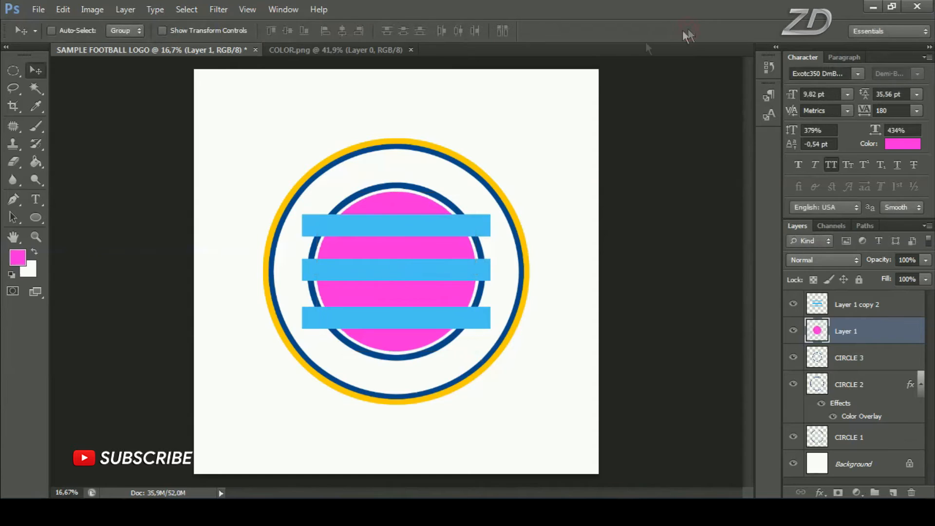
Load the magenta circle's outline as a selection and invert it to cover everything outside the circle
{"action": "key", "text": "ctrl"}
{"action": "left_click", "coordinate": [821, 333], "text": "ctrl"}
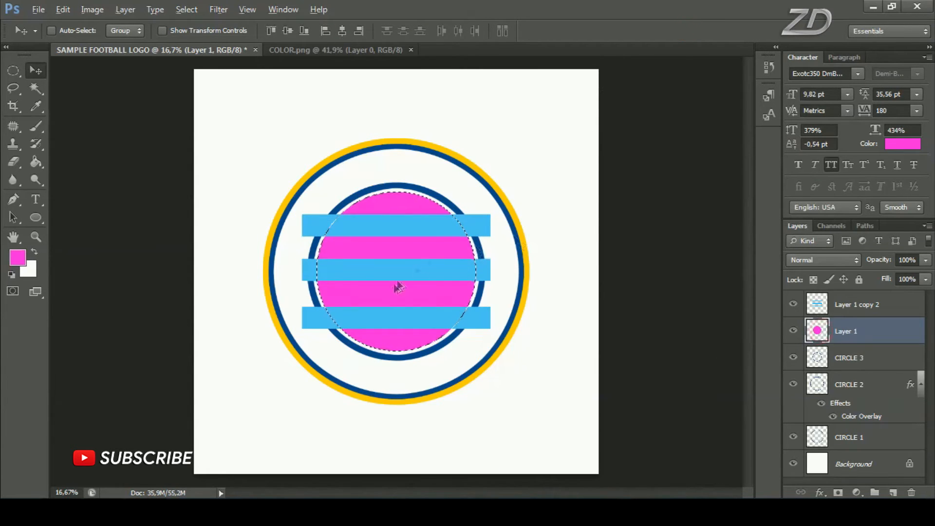
{"action": "scroll", "coordinate": [423, 288], "scroll_direction": "down", "scroll_amount": 1}
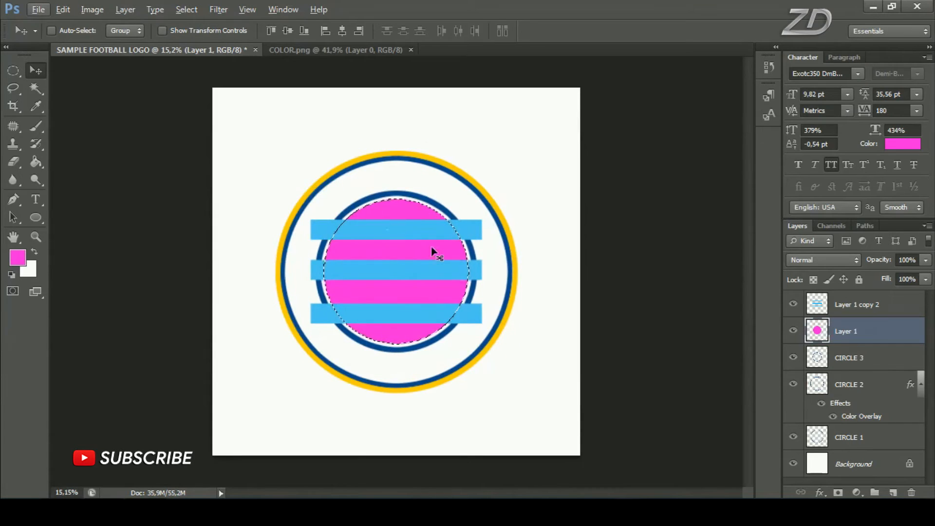
{"action": "left_click", "coordinate": [186, 10]}
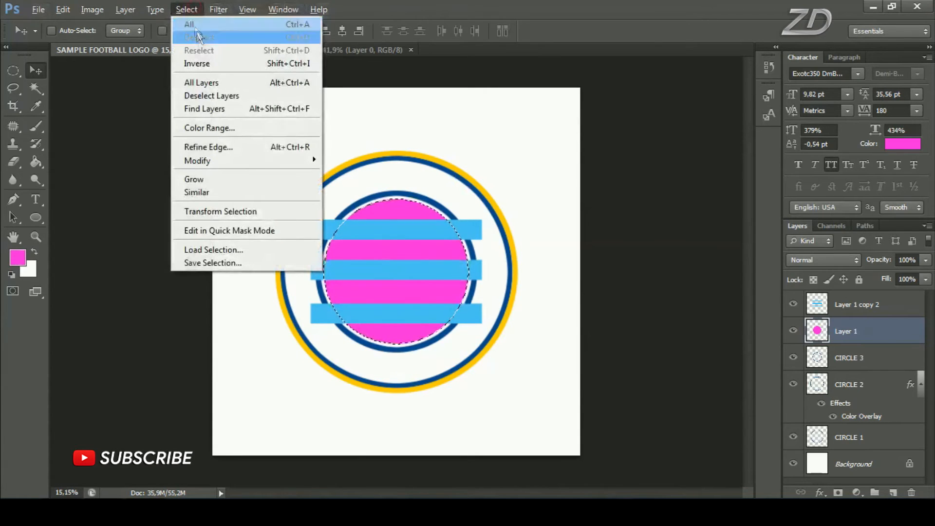
{"action": "left_click", "coordinate": [282, 65]}
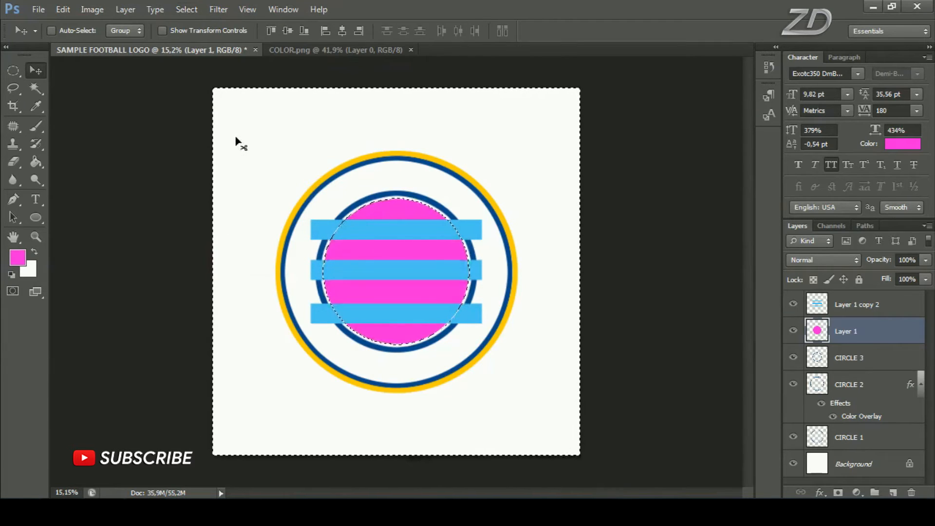
Set up the Eraser tool with a hard round brush of 494 px and 100% hardness
{"action": "left_click", "coordinate": [13, 161]}
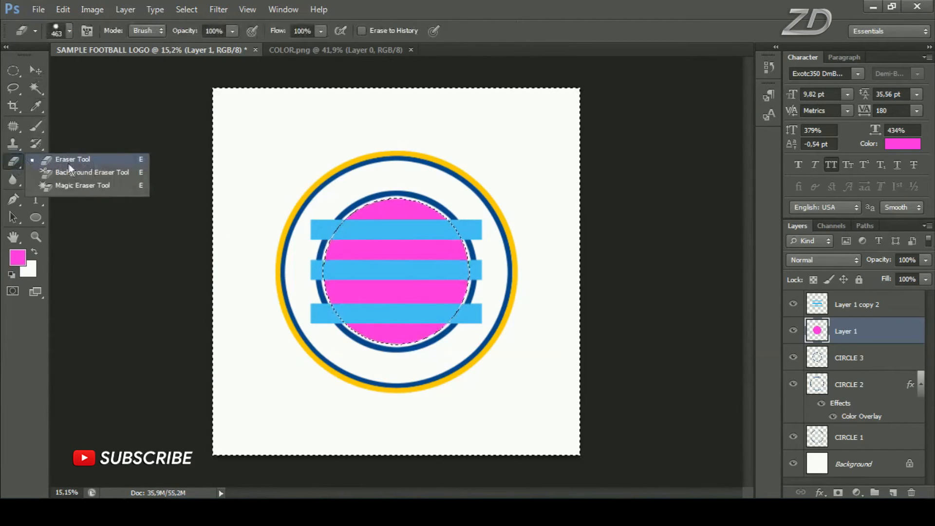
{"action": "left_click", "coordinate": [107, 161]}
{"action": "right_click", "coordinate": [387, 187]}
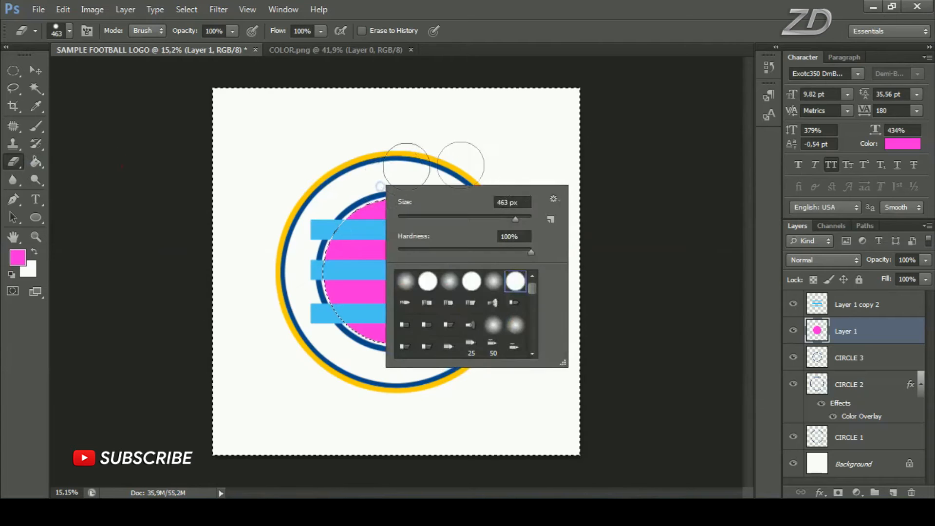
{"action": "left_click_drag", "start_coordinate": [515, 221], "coordinate": [517, 223]}
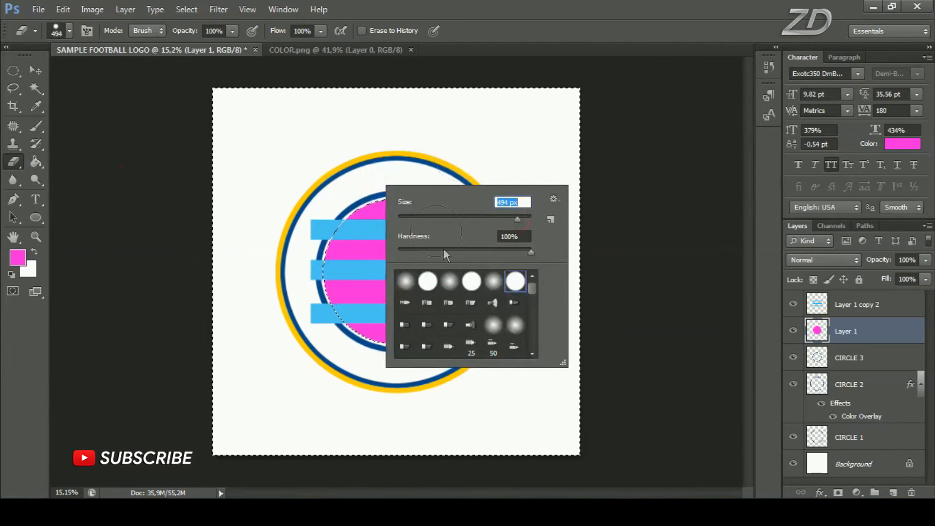
{"action": "double_click", "coordinate": [512, 281]}
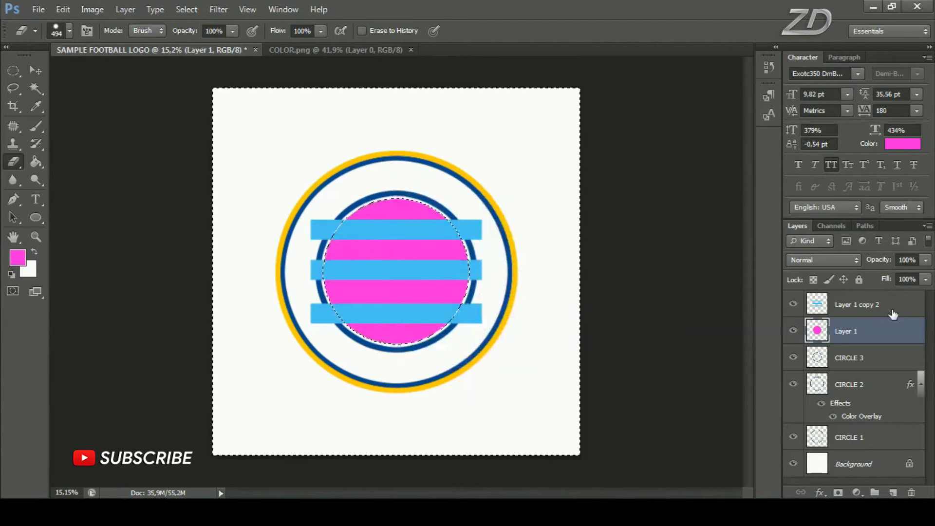
Erase the bar ends outside the circle on Layer 1 copy 2, clear the selection, and toggle both layers' visibility to check them
{"action": "left_click", "coordinate": [794, 305]}
{"action": "left_click", "coordinate": [795, 304]}
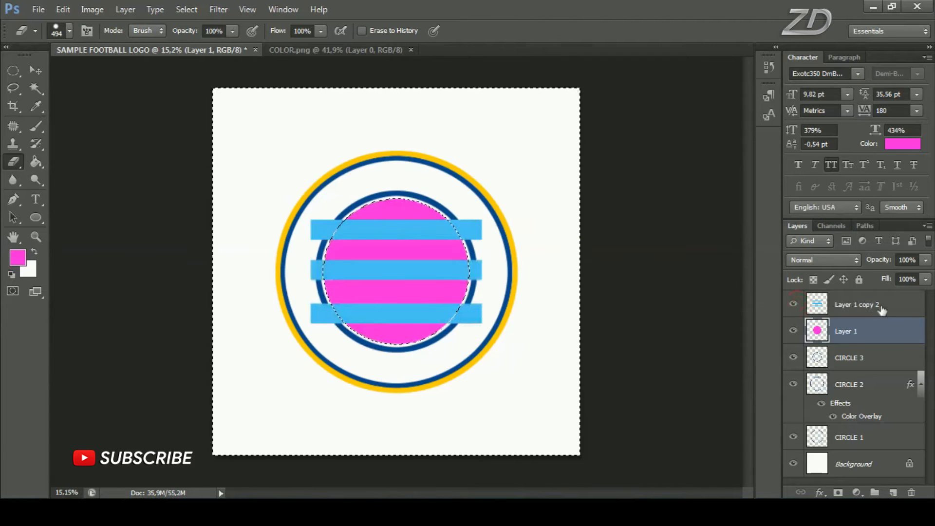
{"action": "left_click", "coordinate": [882, 309]}
{"action": "mouse_move", "coordinate": [483, 192]}
{"action": "left_mouse_down"}
{"action": "mouse_move", "coordinate": [473, 295]}
{"action": "mouse_move", "coordinate": [391, 344]}
{"action": "left_mouse_up"}
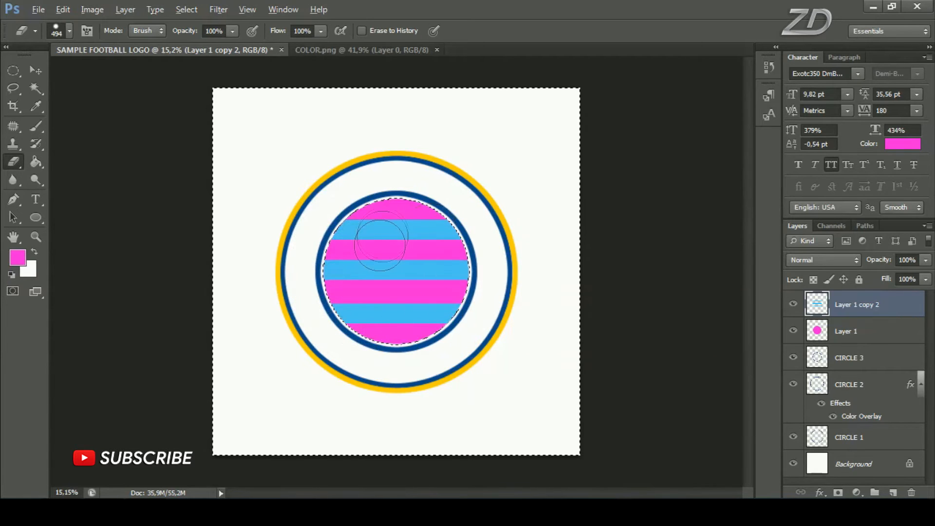
{"action": "scroll", "coordinate": [380, 245], "scroll_direction": "up", "scroll_amount": 1}
{"action": "left_click", "coordinate": [185, 10]}
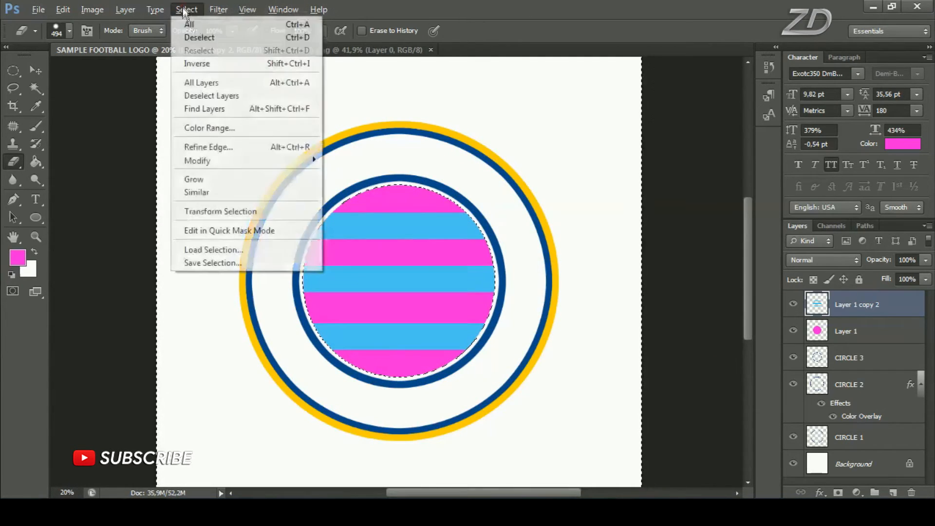
{"action": "left_click", "coordinate": [199, 38]}
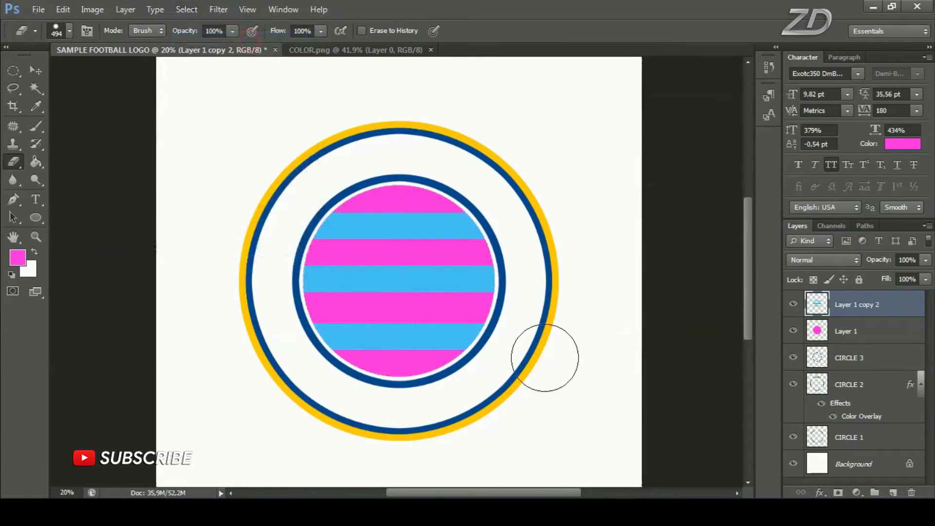
{"action": "left_click", "coordinate": [793, 304]}
{"action": "left_click", "coordinate": [793, 303]}
{"action": "left_click", "coordinate": [793, 330]}
{"action": "left_click", "coordinate": [793, 330]}
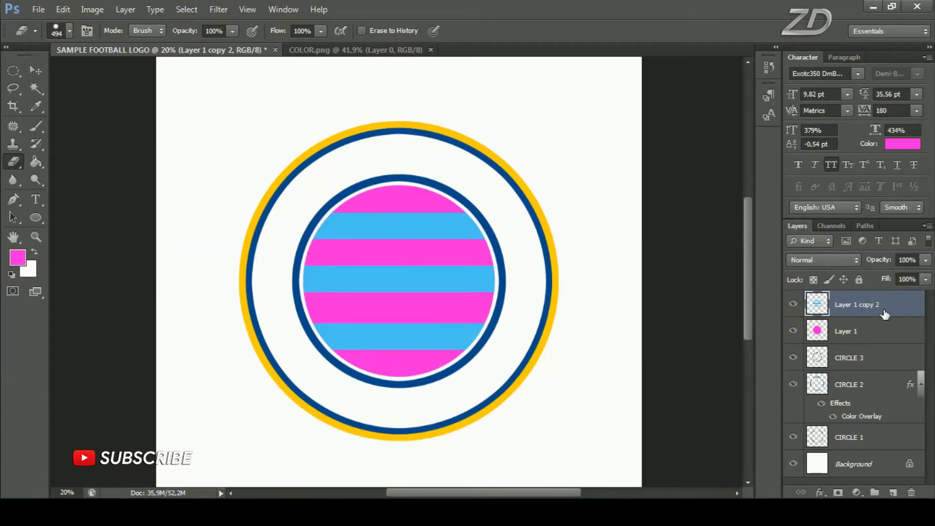
Set the foreground color to dark blue 094a8c by sampling the inner ring
{"action": "left_click", "coordinate": [17, 257]}
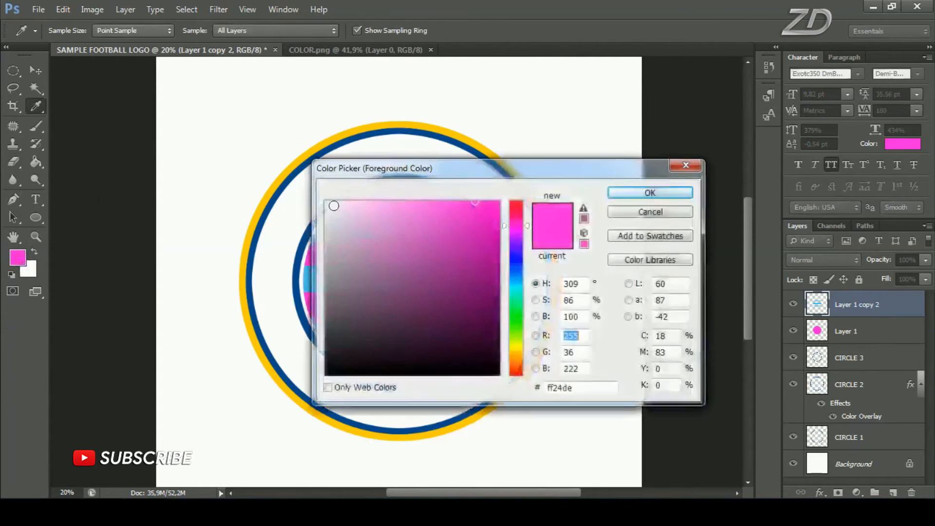
{"action": "left_click", "coordinate": [302, 169]}
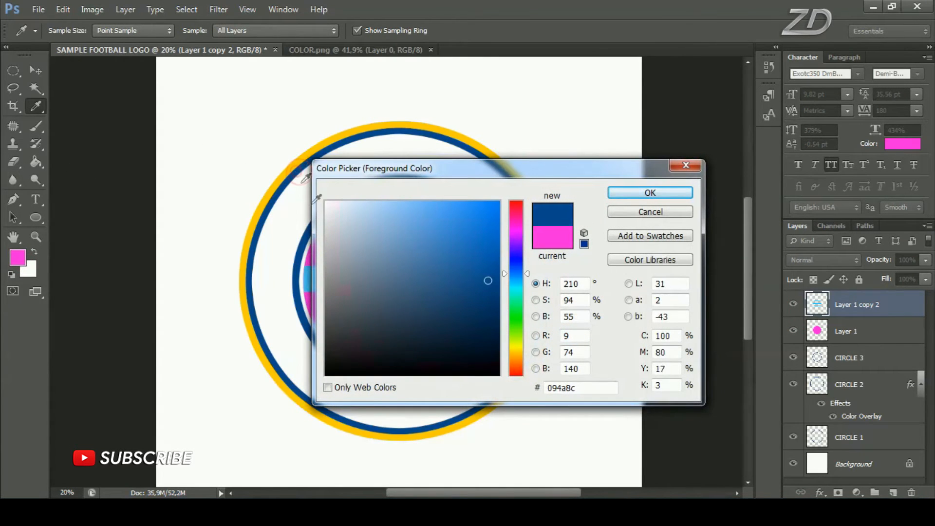
{"action": "left_click", "coordinate": [650, 193]}
{"action": "key", "text": "e"}
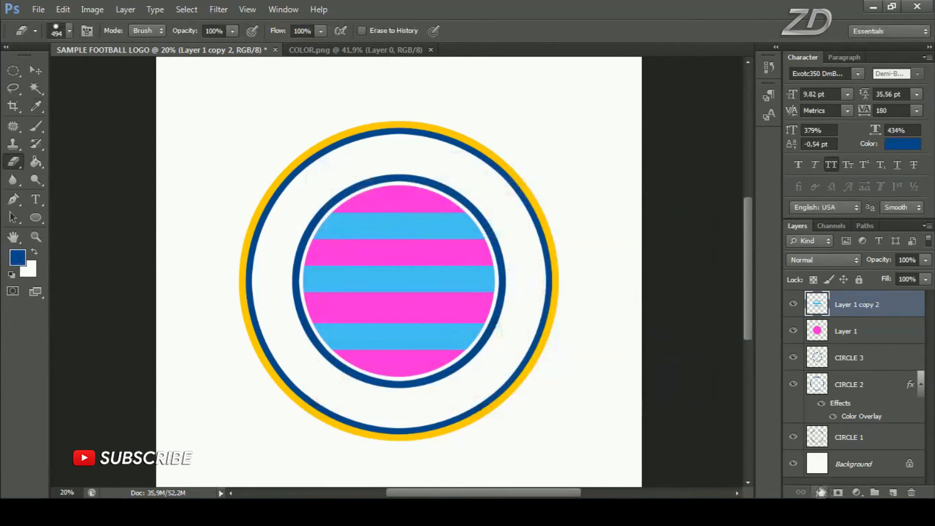
Apply a dark blue 094a8c Color Overlay sampled from the inner ring to the bars layer and check it by toggling visibility
{"action": "left_click", "coordinate": [820, 492]}
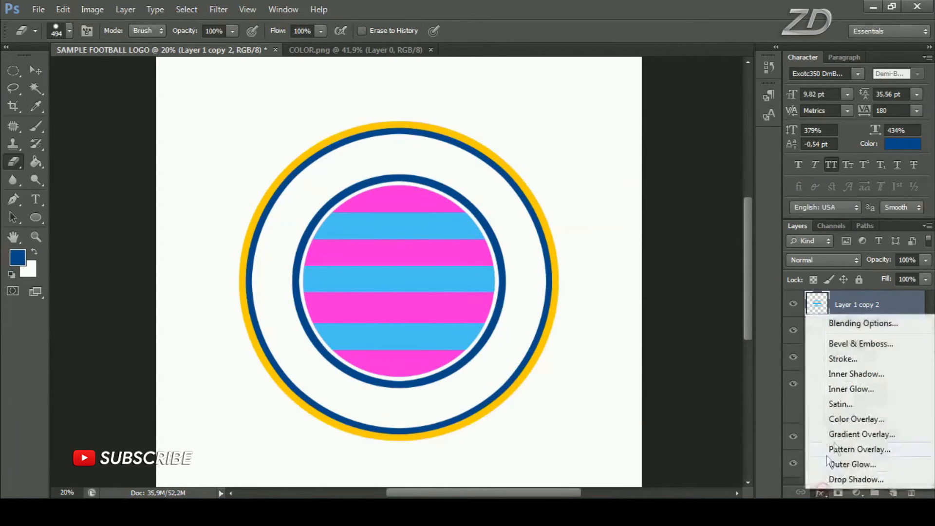
{"action": "left_click", "coordinate": [860, 418]}
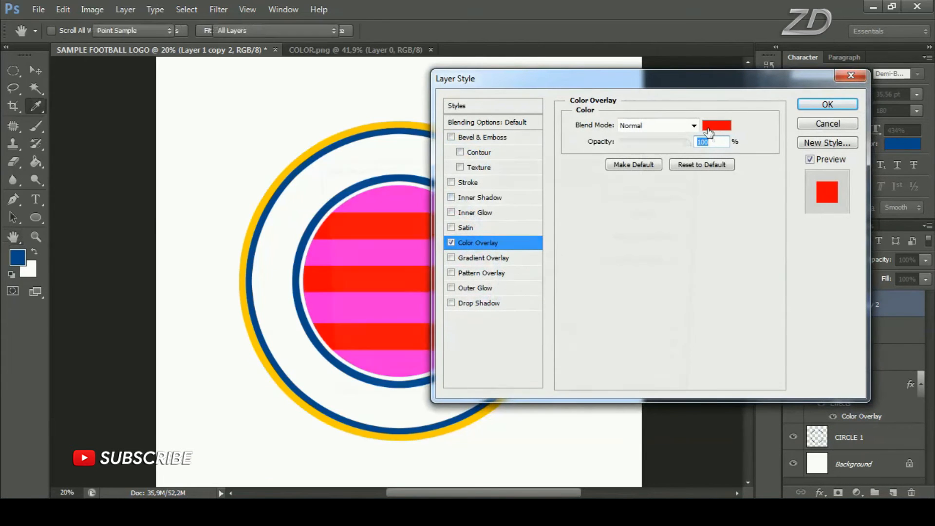
{"action": "left_click", "coordinate": [709, 129]}
{"action": "left_click_drag", "start_coordinate": [483, 168], "coordinate": [607, 139]}
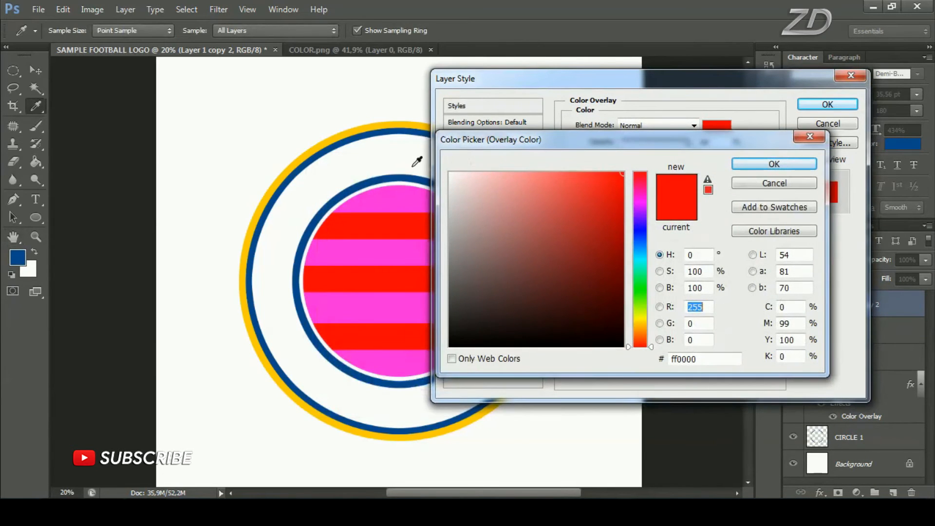
{"action": "left_click", "coordinate": [411, 171]}
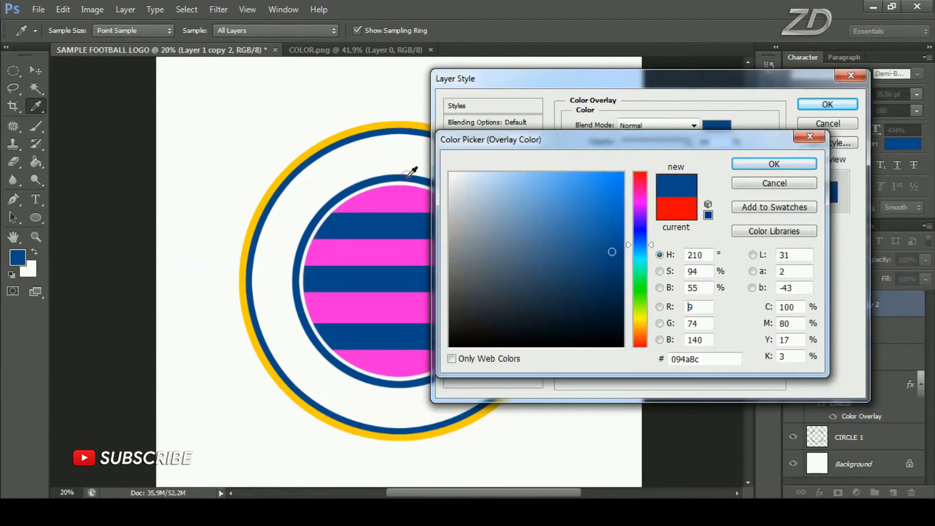
{"action": "left_click", "coordinate": [774, 164]}
{"action": "left_click", "coordinate": [826, 103]}
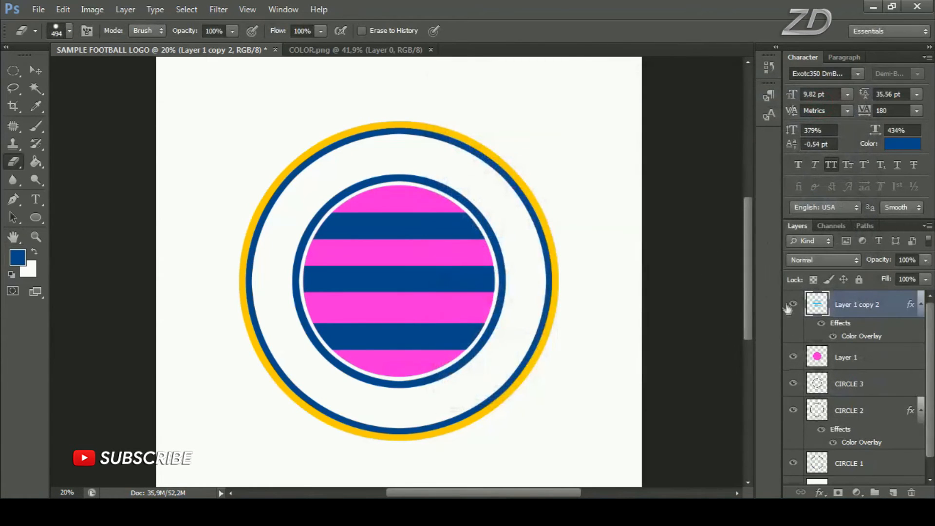
{"action": "left_click", "coordinate": [792, 305]}
{"action": "left_click", "coordinate": [792, 304]}
Select the magenta circle's layer, and set the foreground color to light blue 4bc4f3 sampled from the third swatch in COLOR.png
{"action": "left_click", "coordinate": [879, 365]}
{"action": "left_click", "coordinate": [793, 356]}
{"action": "left_click", "coordinate": [793, 357]}
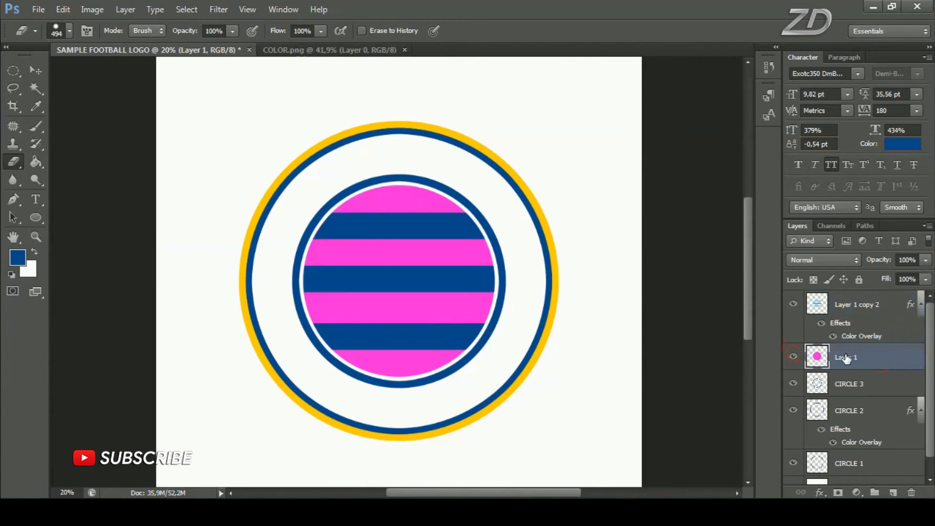
{"action": "left_click", "coordinate": [350, 49]}
{"action": "key", "text": "i"}
{"action": "left_click", "coordinate": [17, 257]}
{"action": "left_click_drag", "start_coordinate": [459, 138], "coordinate": [528, 187]}
{"action": "left_click", "coordinate": [469, 226]}
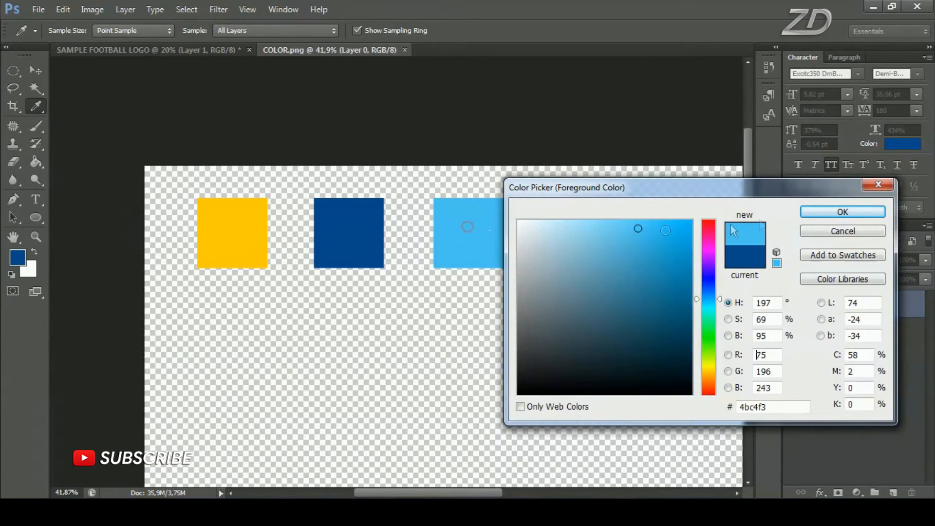
{"action": "left_click", "coordinate": [848, 215]}
{"action": "key", "text": "e"}
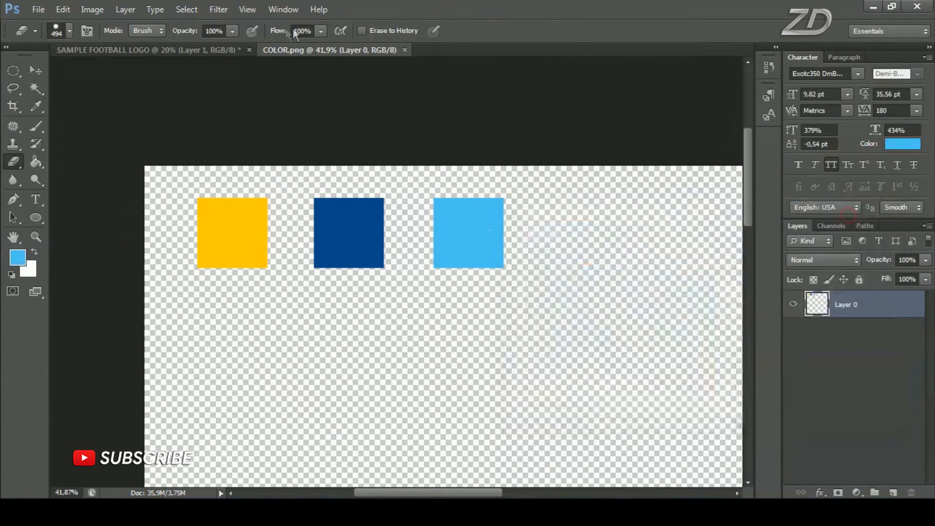
In SAMPLE FOOTBALL LOGO, apply a light blue 4bc4f3 Color Overlay sampled from the foreground color to the magenta circle's layer
{"action": "left_click", "coordinate": [222, 52]}
{"action": "left_click", "coordinate": [793, 357]}
{"action": "left_click", "coordinate": [792, 358]}
{"action": "left_click", "coordinate": [819, 492]}
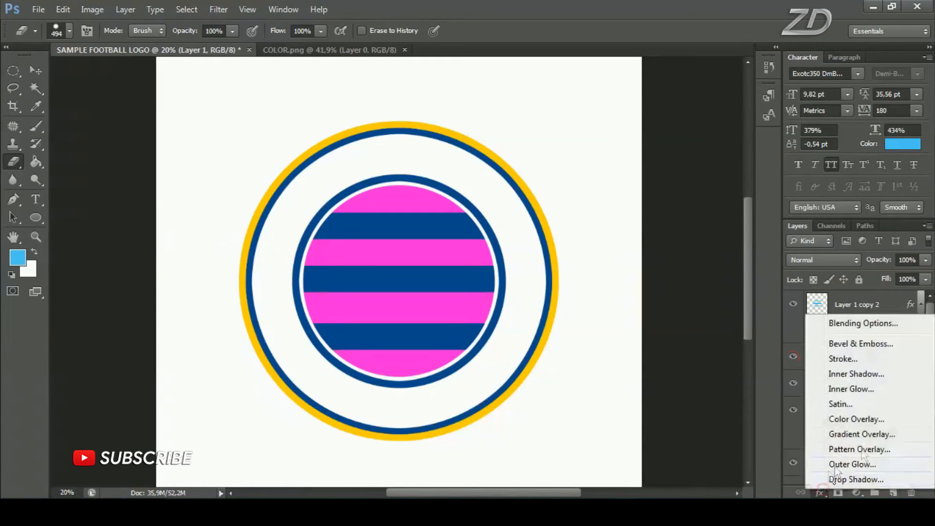
{"action": "left_click", "coordinate": [872, 419]}
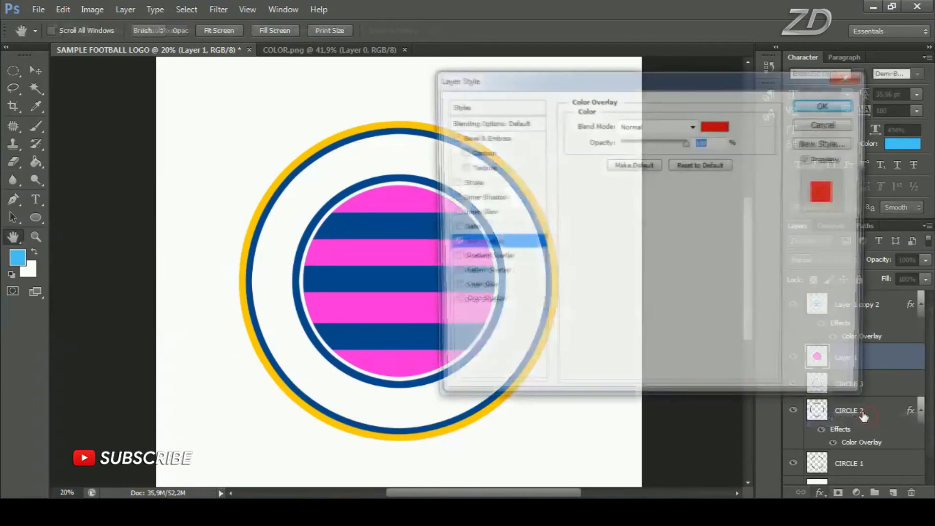
{"action": "left_click", "coordinate": [716, 126]}
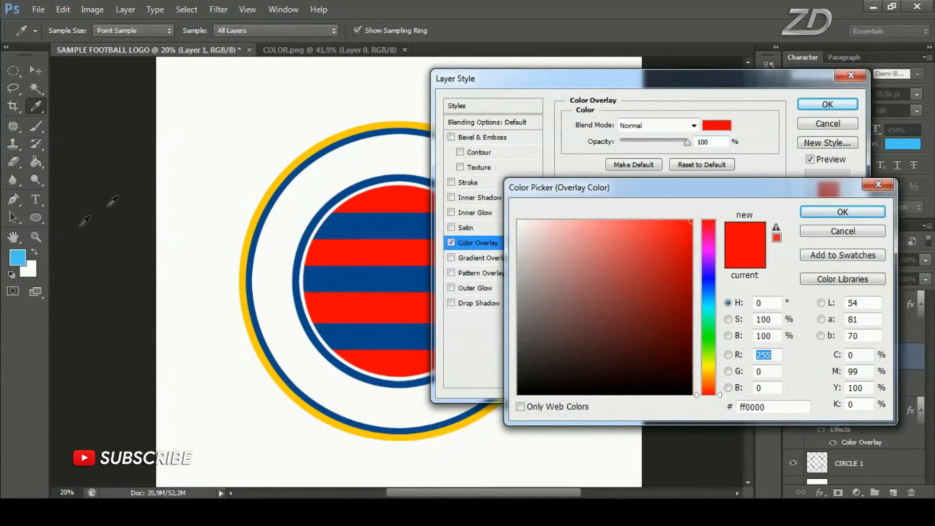
{"action": "left_click", "coordinate": [19, 258]}
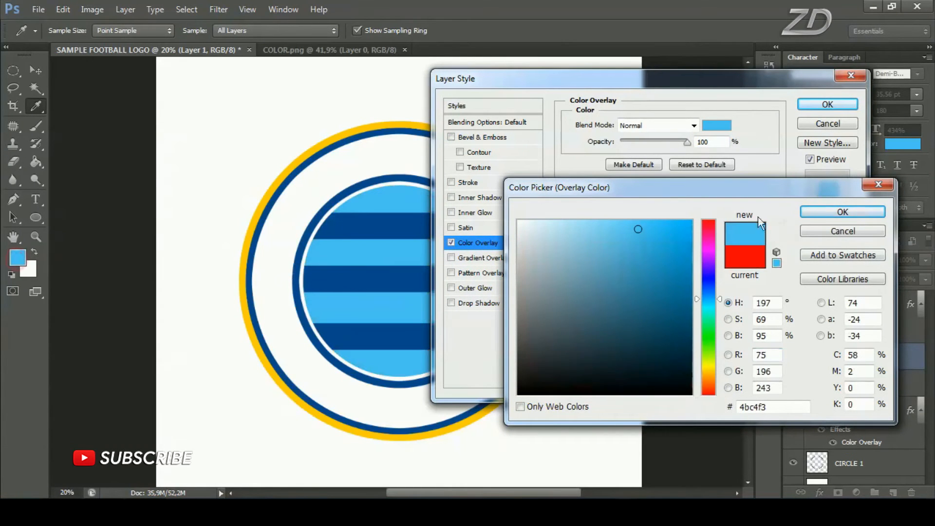
{"action": "left_click", "coordinate": [840, 213]}
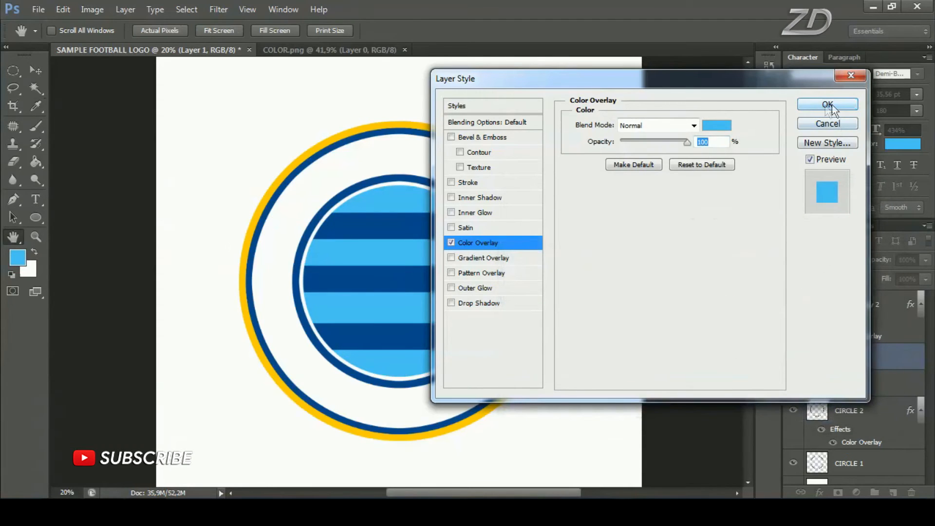
{"action": "left_click", "coordinate": [827, 105]}
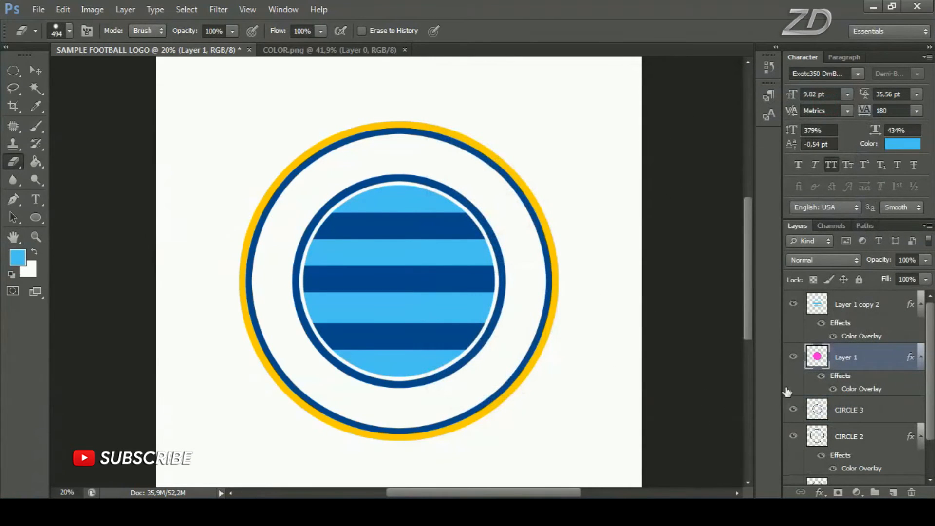
Rename the light blue circle's layer as CIRCLE 4
{"action": "left_click", "coordinate": [791, 360]}
{"action": "double_click", "coordinate": [857, 359]}
{"action": "type", "text": "CIRCLE 4"}
{"action": "key", "text": "Return"}
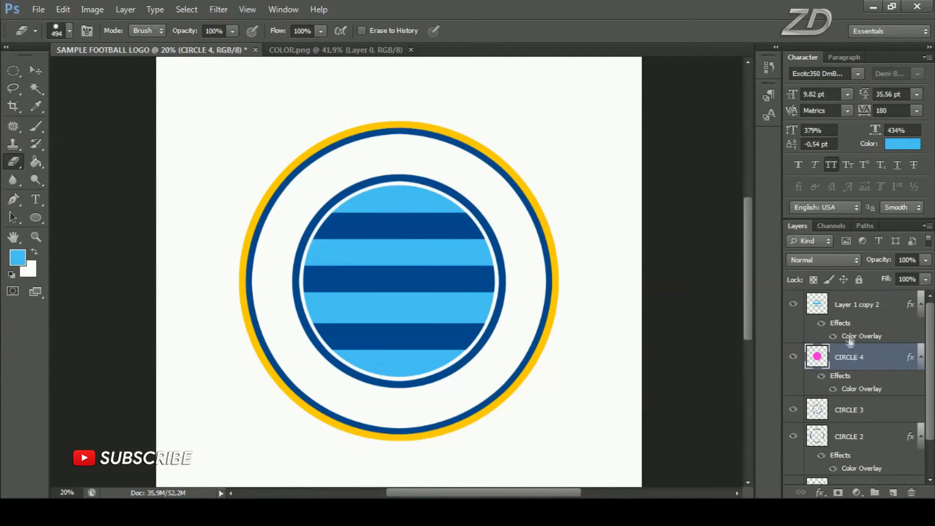
Check the dark blue bars layer by toggling its visibility and rename it as MATERIAL 1
{"action": "left_click", "coordinate": [792, 305]}
{"action": "left_click", "coordinate": [793, 305]}
{"action": "double_click", "coordinate": [860, 305]}
{"action": "type", "text": "MATERIAL 1"}
{"action": "key", "text": "Return"}
Toggle the visibility of MATERIAL 1, CIRCLE 4, CIRCLE 3 and CIRCLE 2 one by one to check what each layer contains
{"action": "left_click", "coordinate": [792, 304]}
{"action": "left_click", "coordinate": [793, 304]}
{"action": "left_click", "coordinate": [794, 355]}
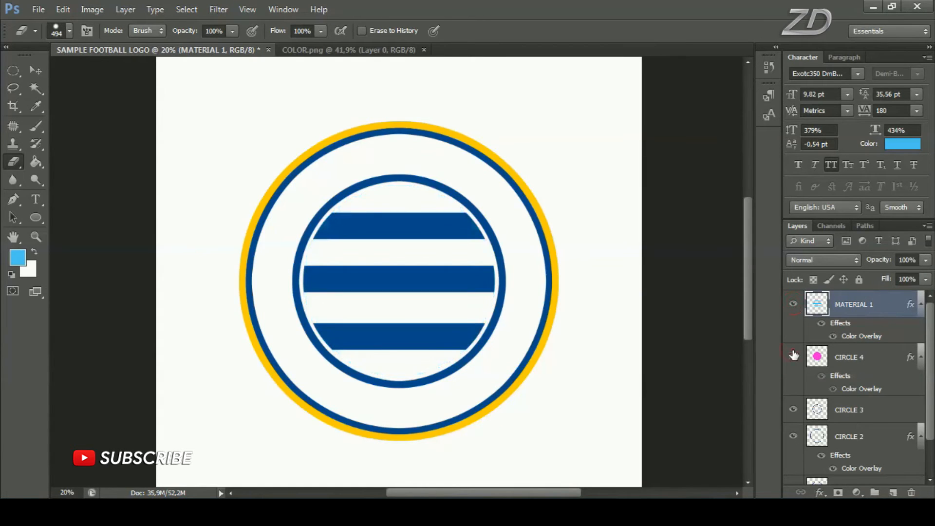
{"action": "left_click", "coordinate": [793, 356]}
{"action": "left_click", "coordinate": [793, 409]}
{"action": "left_click", "coordinate": [793, 409]}
{"action": "left_click", "coordinate": [793, 436]}
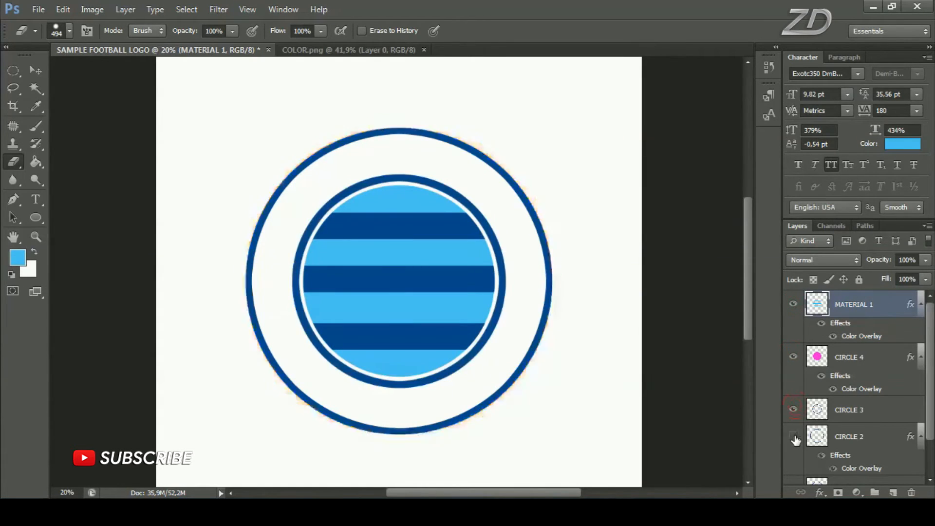
{"action": "left_click", "coordinate": [793, 436]}
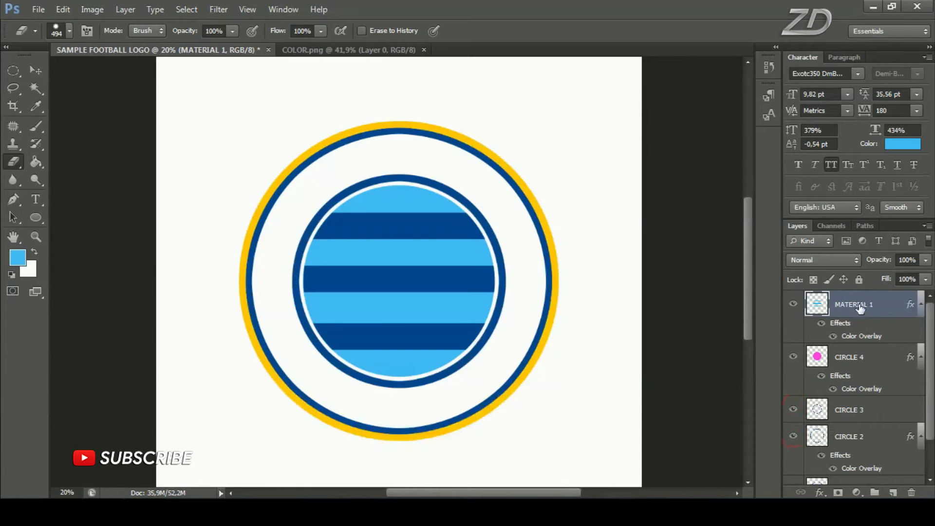
Open the LOGO image from the MATERIAL folder
{"action": "left_click", "coordinate": [39, 9]}
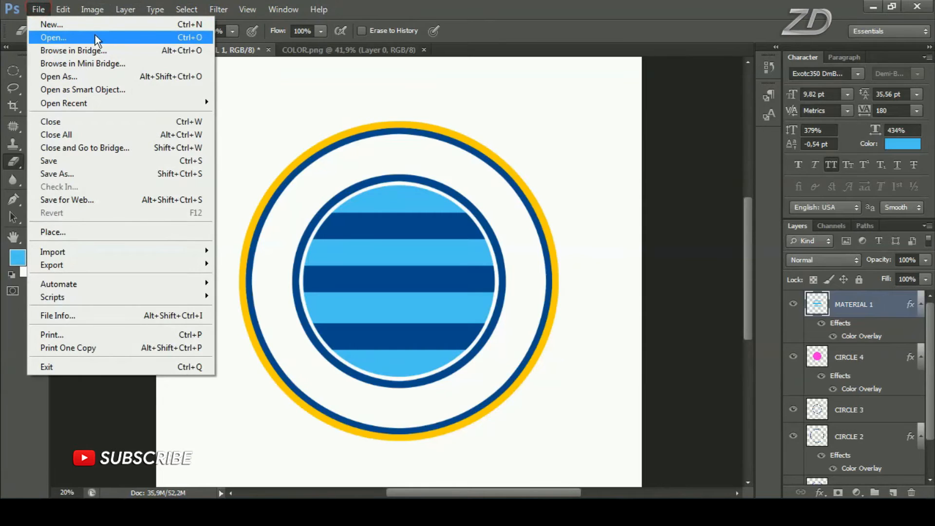
{"action": "left_click", "coordinate": [95, 36]}
{"action": "left_click", "coordinate": [450, 152]}
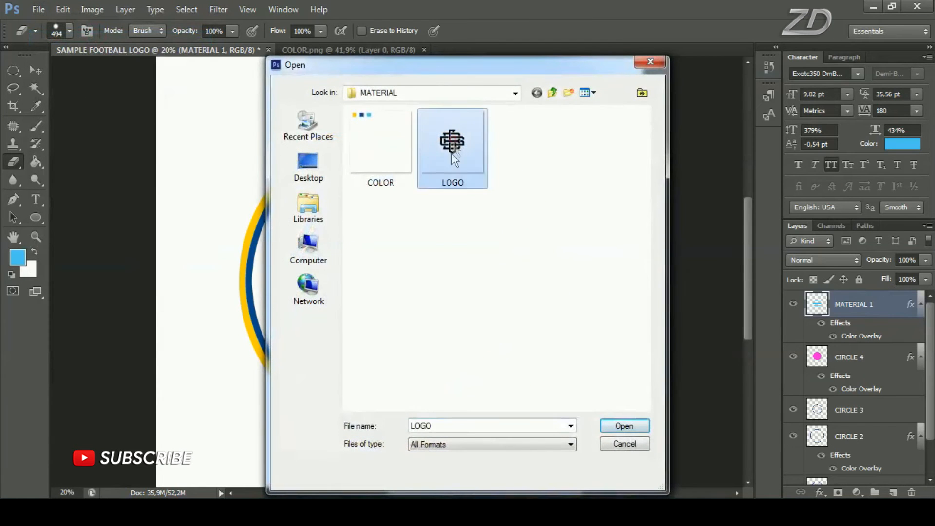
{"action": "left_click", "coordinate": [632, 426]}
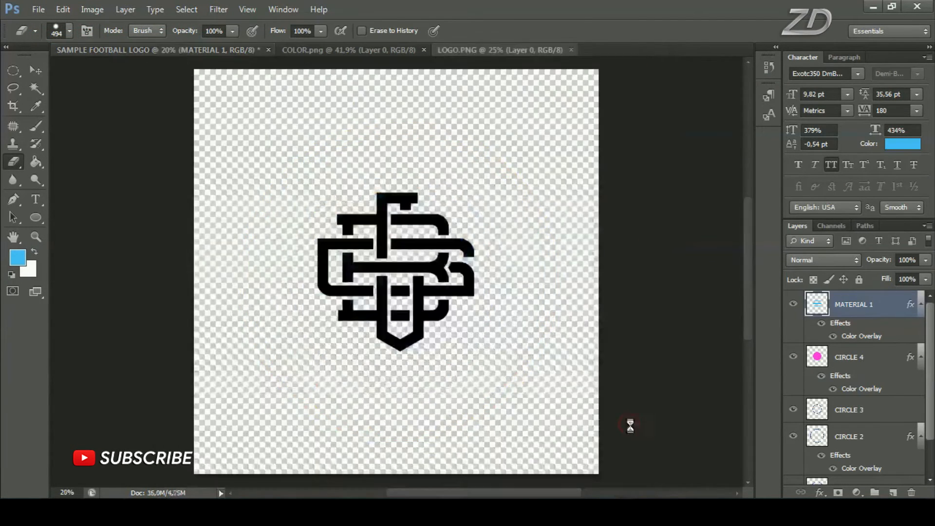
Copy the entire LOGO.PNG canvas and paste the monogram into SAMPLE FOOTBALL LOGO above the MATERIAL 1 layer
{"action": "key", "text": "ctrl+a"}
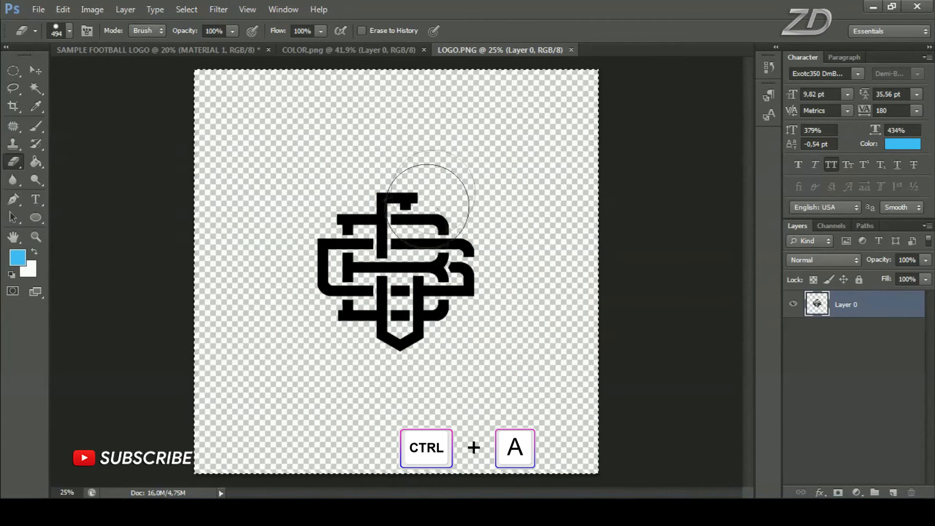
{"action": "key", "text": "ctrl+c"}
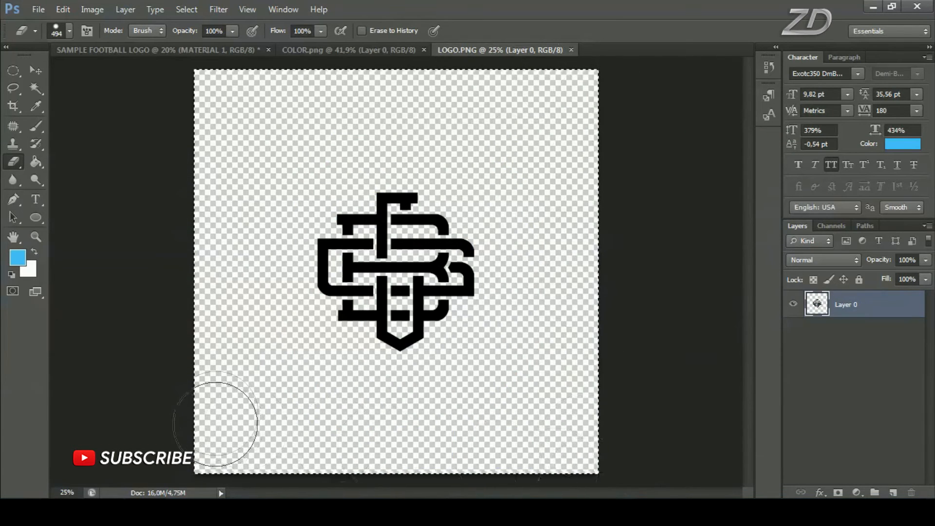
{"action": "key", "text": "v"}
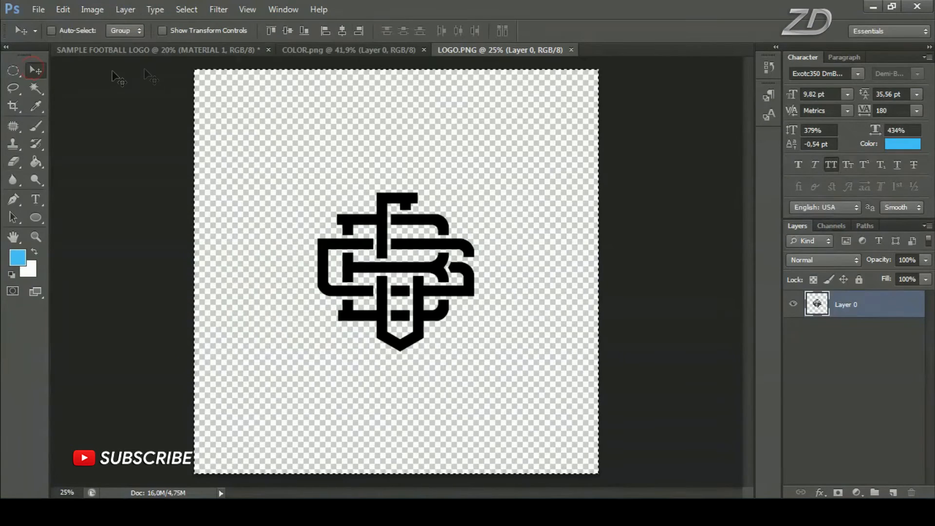
{"action": "left_click", "coordinate": [211, 48]}
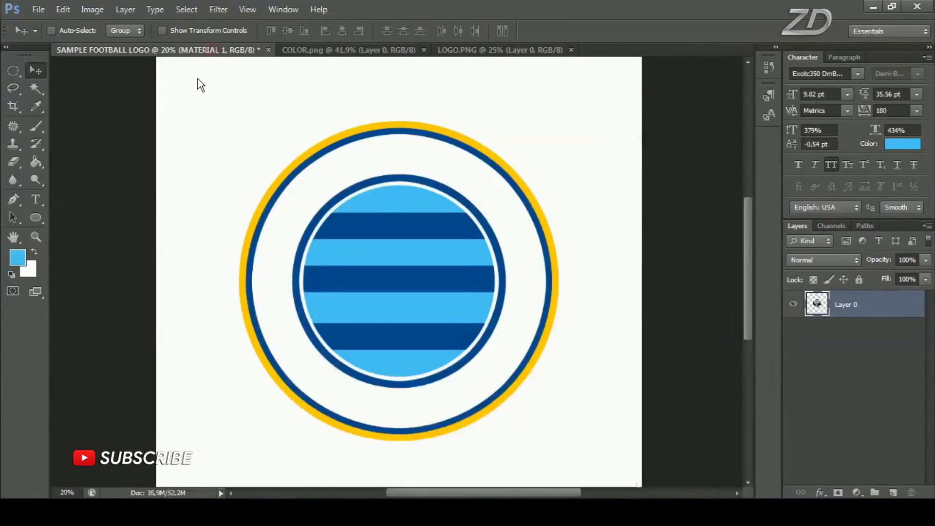
{"action": "key", "text": "ctrl+v"}
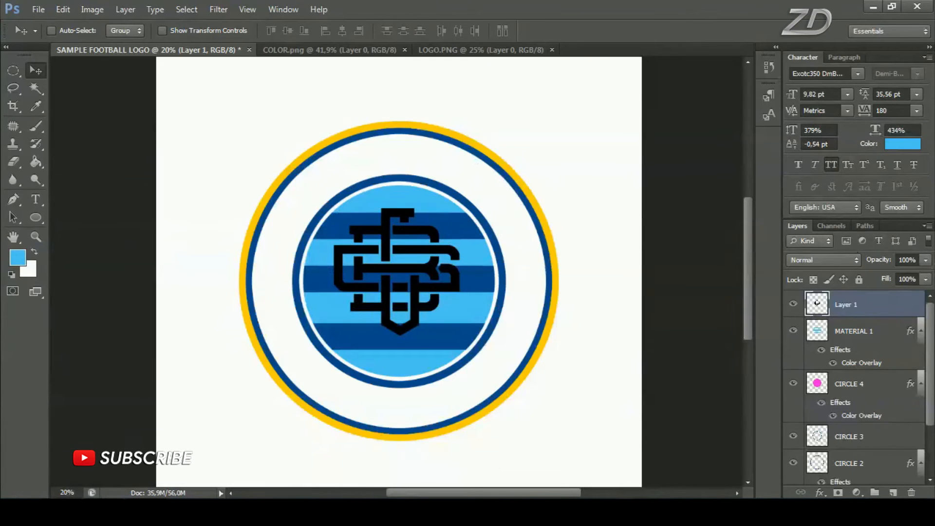
Apply a white ffffff Color Overlay to the pasted monogram layer
{"action": "left_click", "coordinate": [820, 493]}
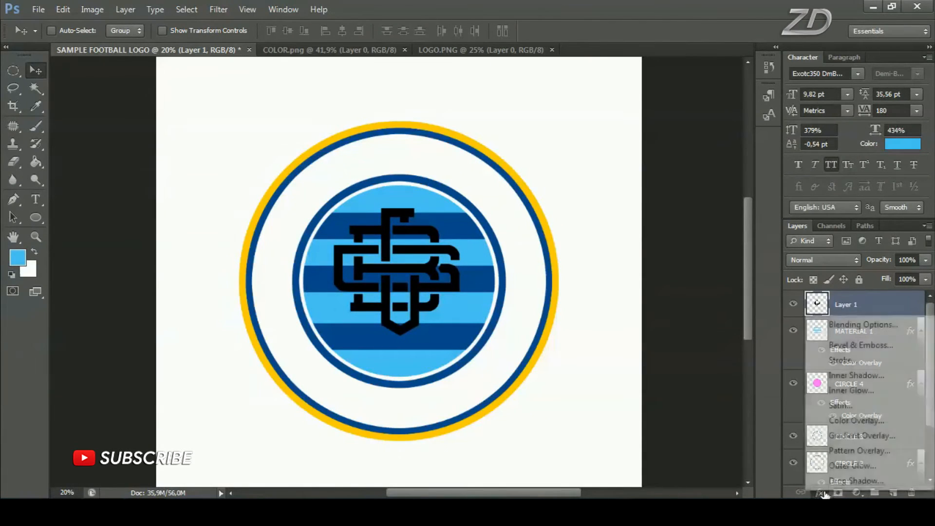
{"action": "left_click", "coordinate": [860, 422]}
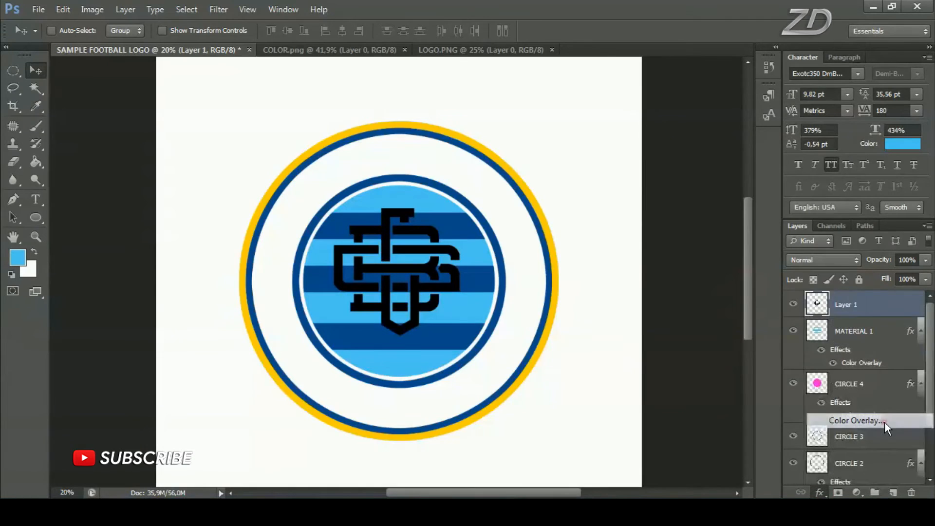
{"action": "left_click", "coordinate": [729, 126]}
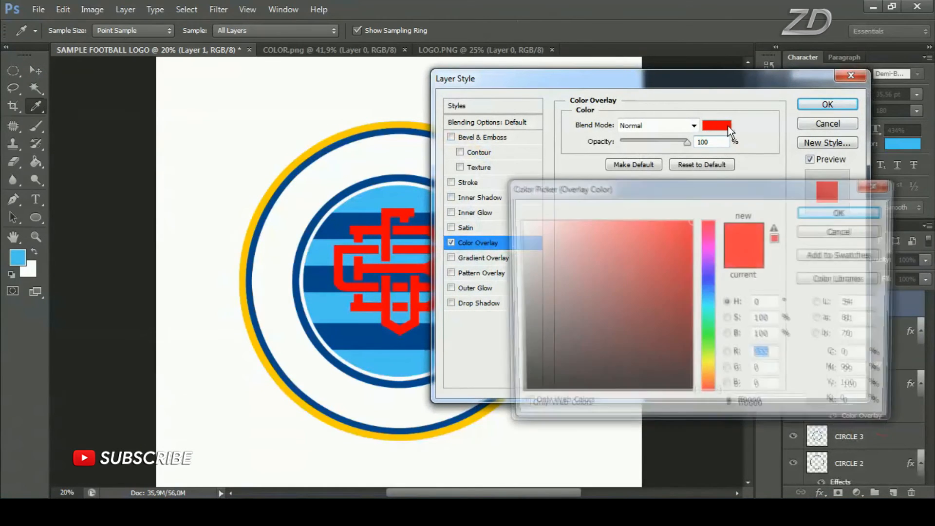
{"action": "left_click", "coordinate": [508, 204]}
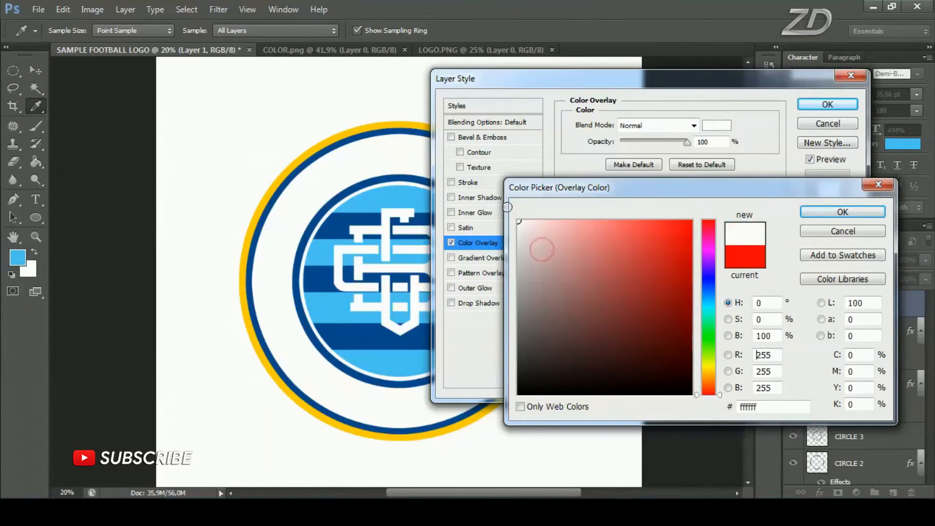
{"action": "left_click", "coordinate": [841, 211]}
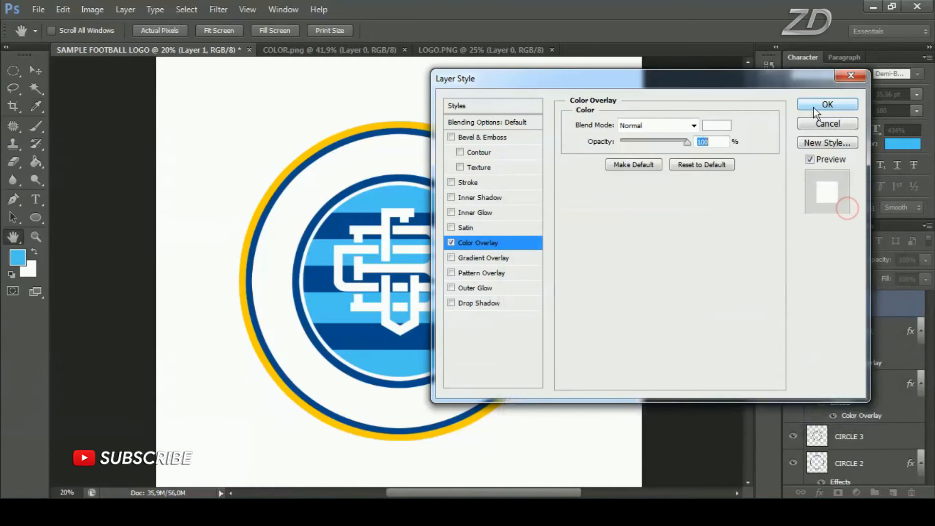
{"action": "left_click", "coordinate": [834, 104]}
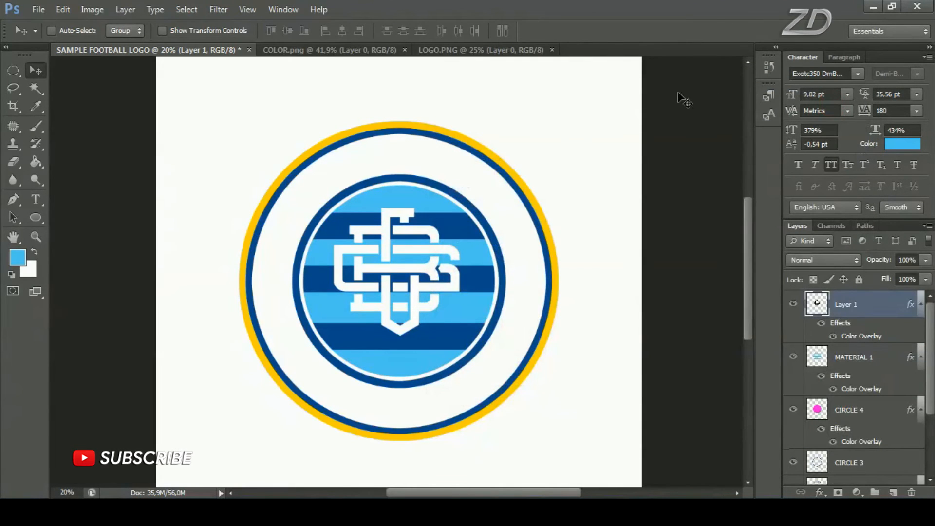
Center the monogram vertically and horizontally on the whole canvas, and clear the selection
{"action": "scroll", "coordinate": [396, 277], "scroll_direction": "down", "scroll_amount": 1}
{"action": "scroll", "coordinate": [396, 276], "scroll_direction": "up", "scroll_amount": 1}
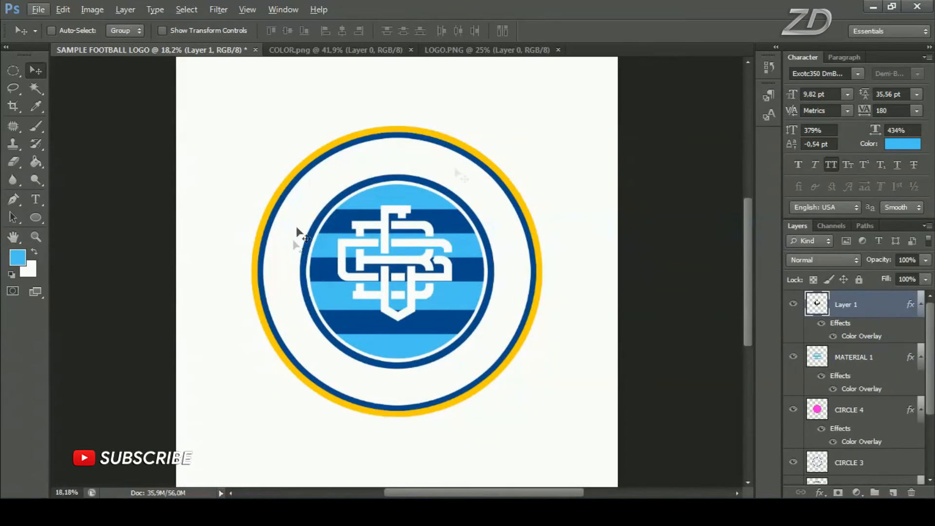
{"action": "scroll", "coordinate": [392, 238], "scroll_direction": "down", "scroll_amount": 1}
{"action": "key", "text": "ctrl+a"}
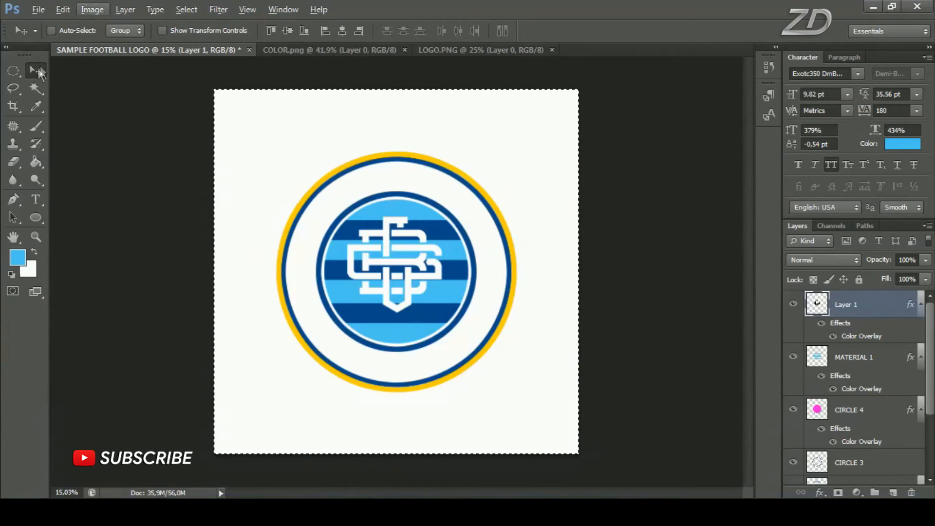
{"action": "left_click", "coordinate": [289, 29]}
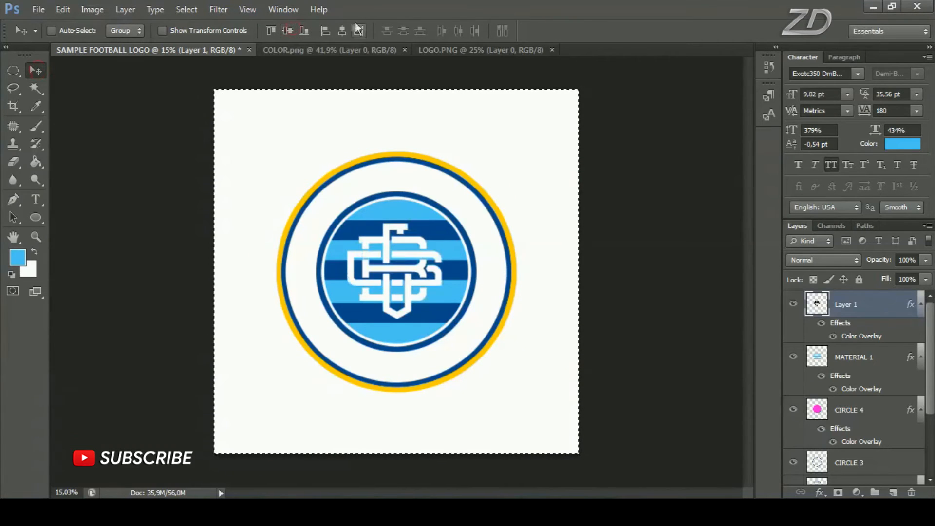
{"action": "left_click", "coordinate": [344, 29]}
{"action": "left_click", "coordinate": [187, 9]}
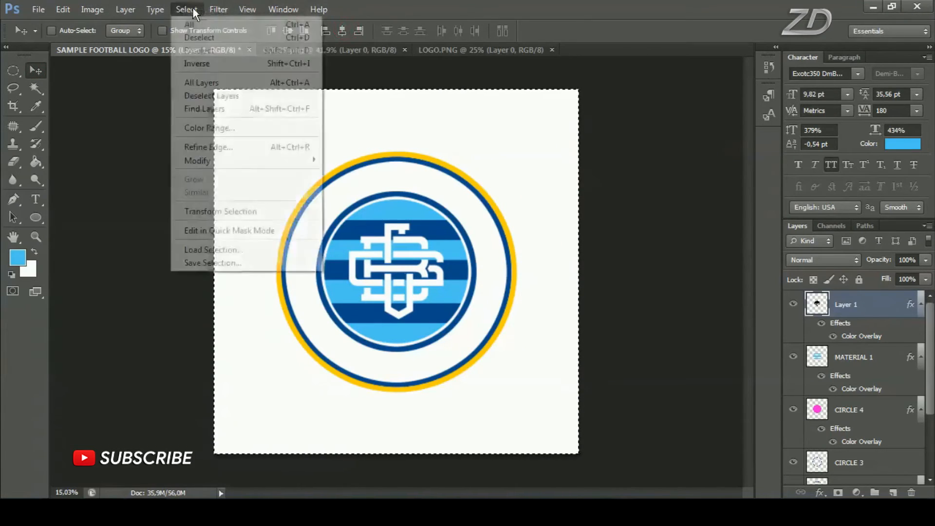
{"action": "left_click", "coordinate": [210, 39]}
Scale the monogram proportionally about its center to about 85.6% with Free Transform
{"action": "scroll", "coordinate": [408, 250], "scroll_direction": "up", "scroll_amount": 3}
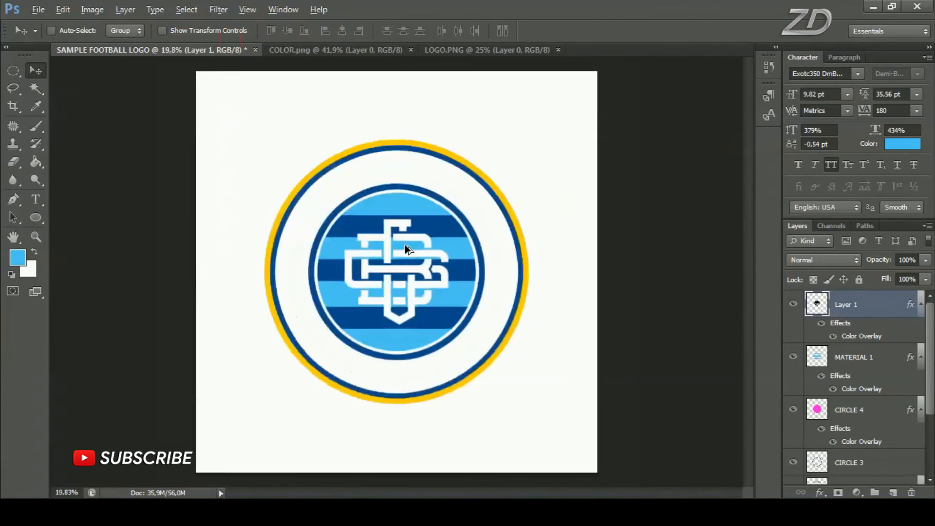
{"action": "scroll", "coordinate": [407, 249], "scroll_direction": "up", "scroll_amount": 1}
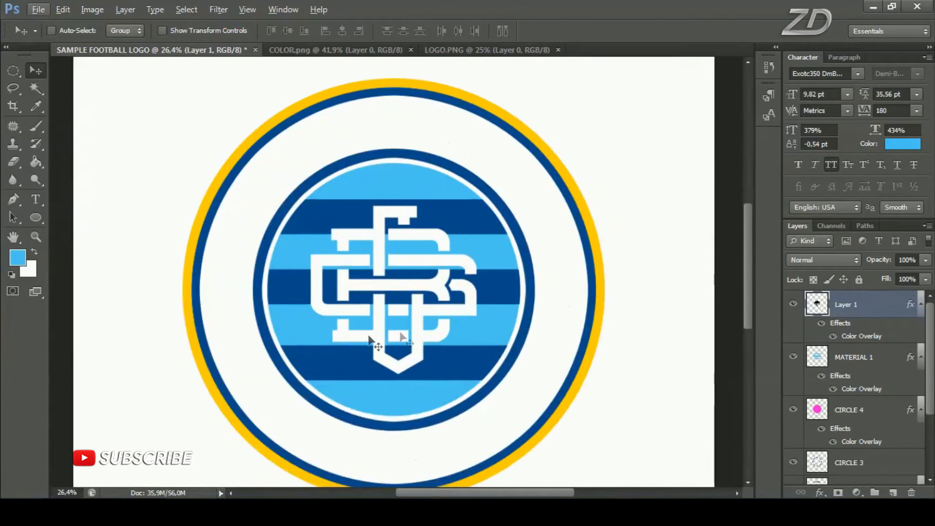
{"action": "key", "text": "ctrl+t"}
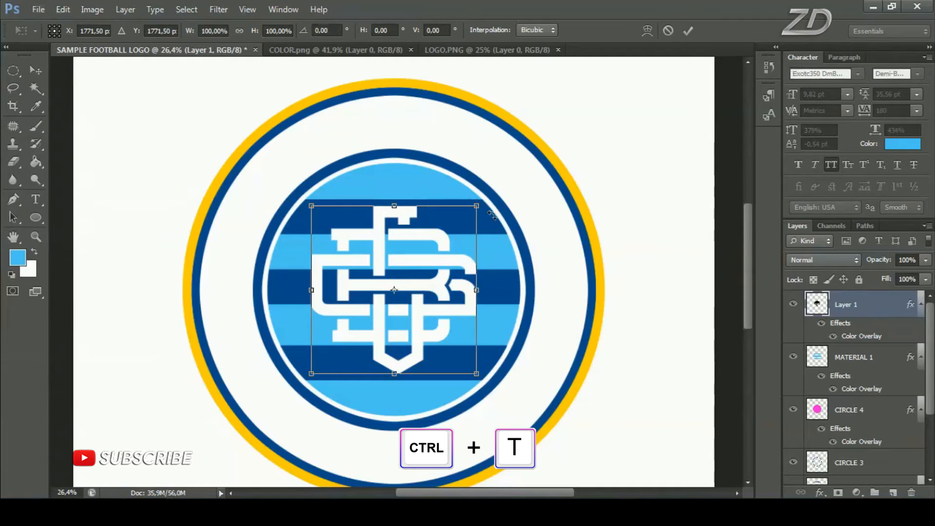
{"action": "left_click_drag", "start_coordinate": [488, 206], "coordinate": [478, 228]}
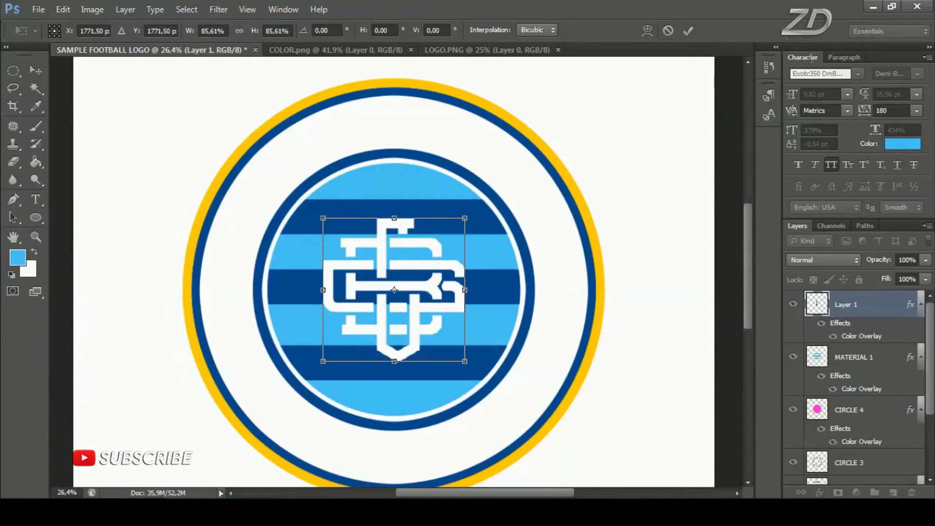
{"action": "left_click", "coordinate": [688, 30]}
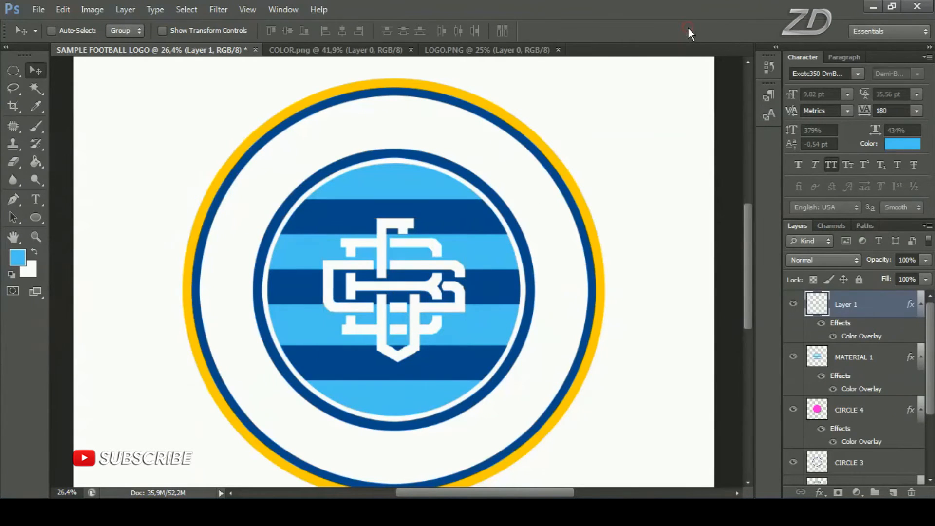
{"action": "scroll", "coordinate": [467, 290], "scroll_direction": "down", "scroll_amount": 2}
{"action": "scroll", "coordinate": [474, 327], "scroll_direction": "down", "scroll_amount": 2}
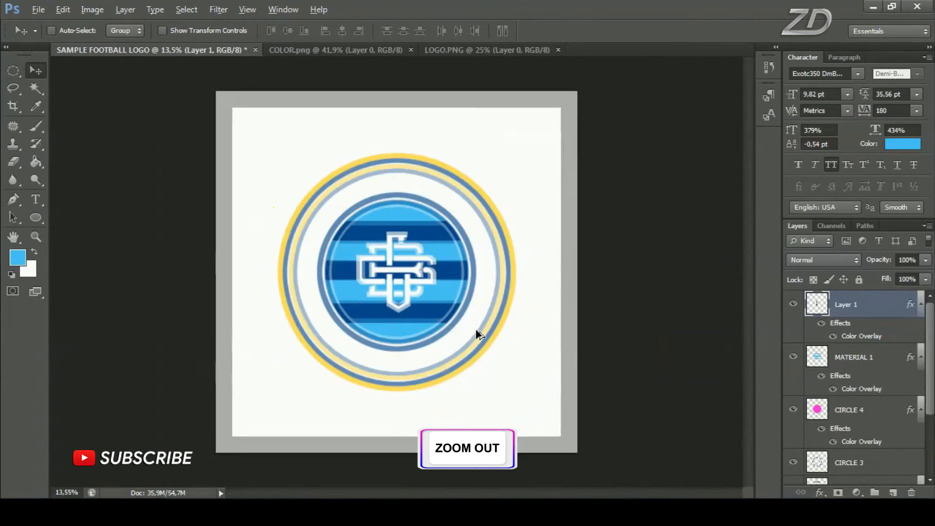
{"action": "scroll", "coordinate": [477, 331], "scroll_direction": "up", "scroll_amount": 1}
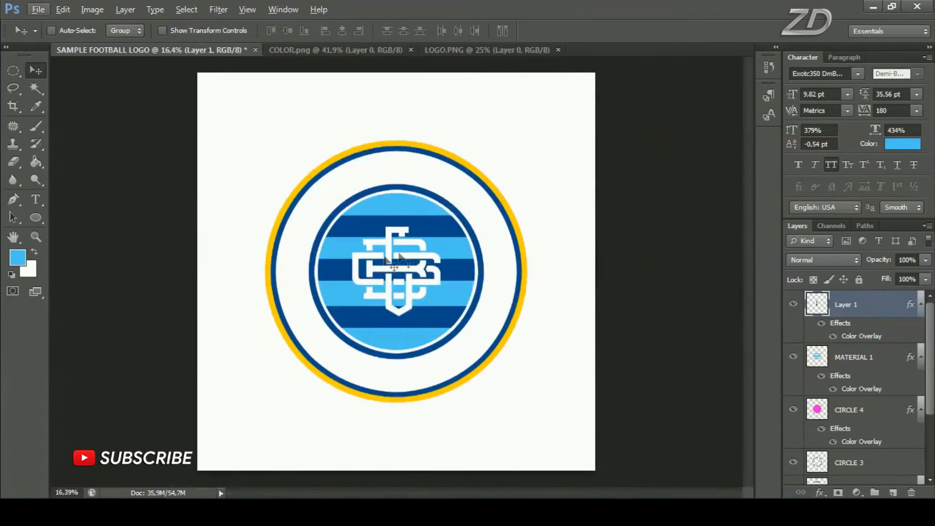
Rename the pasted monogram layer to LOGO
{"action": "double_click", "coordinate": [847, 304]}
{"action": "key", "text": "Return"}
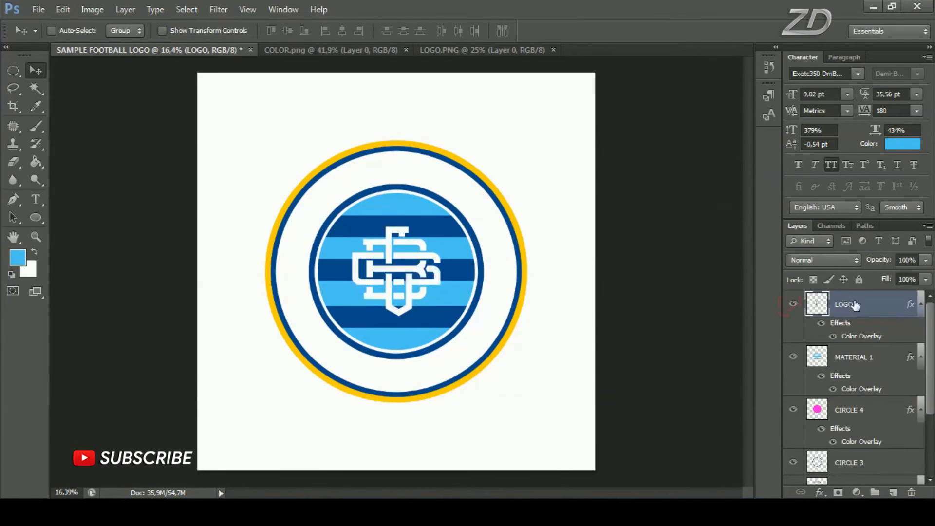
Draw a magenta filled circle about 1617 px in diameter over the striped center with the Ellipse tool
{"action": "left_click", "coordinate": [35, 217]}
{"action": "left_click", "coordinate": [117, 242]}
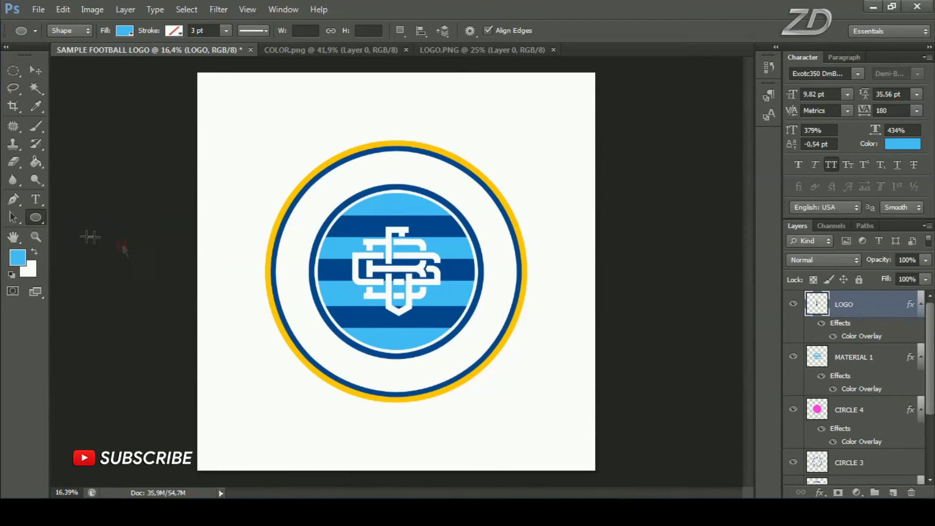
{"action": "left_click", "coordinate": [20, 256]}
{"action": "left_click_drag", "start_coordinate": [645, 245], "coordinate": [688, 225]}
{"action": "left_click", "coordinate": [712, 243]}
{"action": "left_click", "coordinate": [853, 212]}
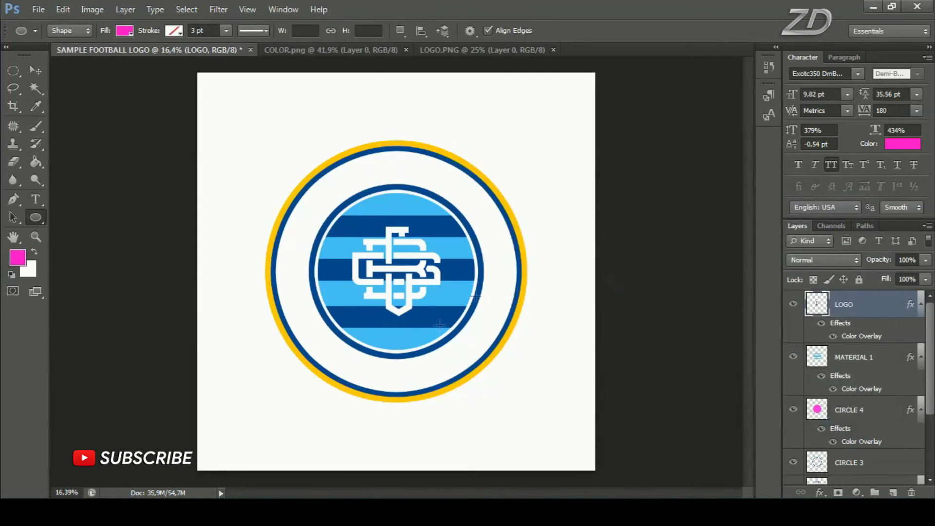
{"action": "left_click_drag", "start_coordinate": [324, 185], "coordinate": [522, 373]}
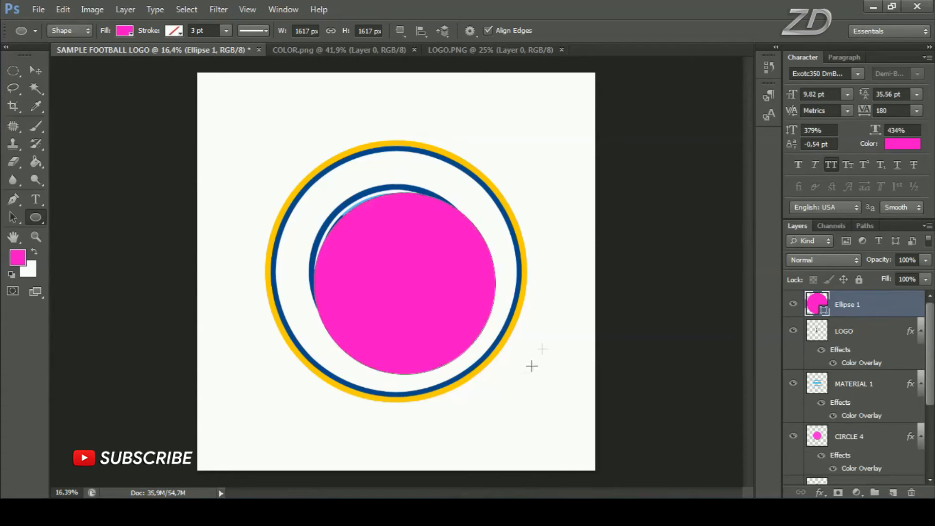
Center the magenta circle vertically and horizontally on the whole canvas, and clear the selection
{"action": "key", "text": "ctrl+a"}
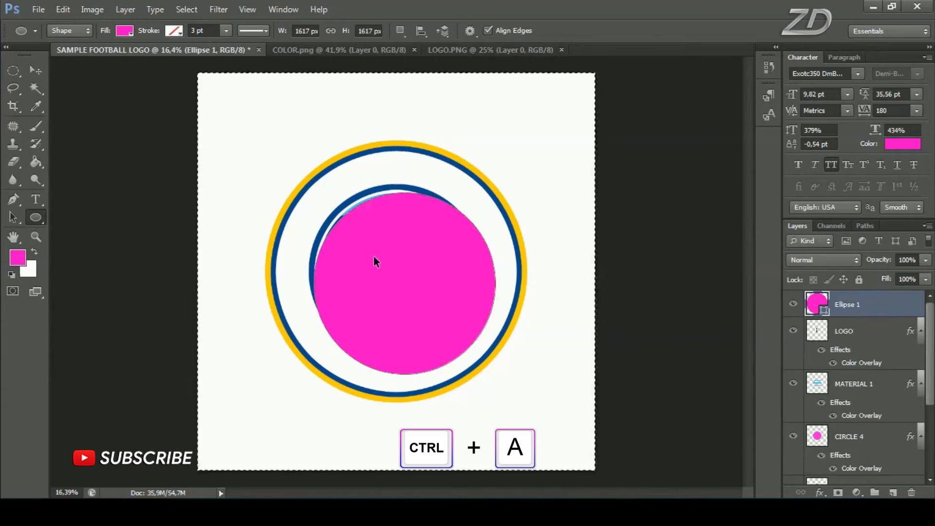
{"action": "left_click", "coordinate": [34, 69]}
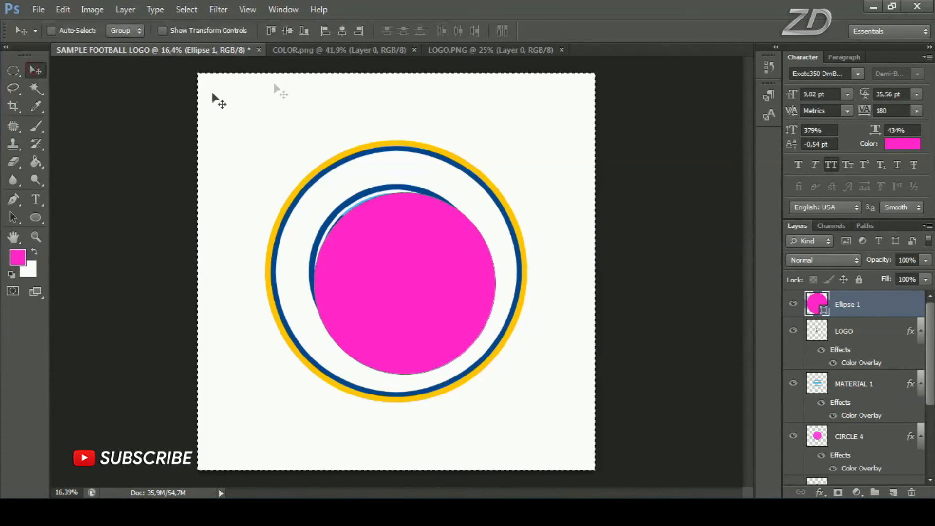
{"action": "left_click", "coordinate": [342, 31]}
{"action": "left_click", "coordinate": [187, 10]}
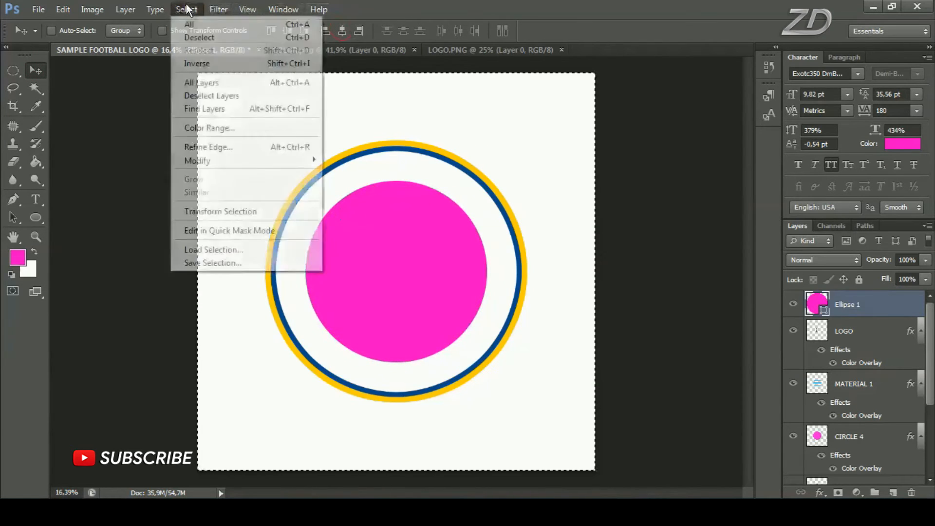
{"action": "left_click", "coordinate": [239, 36]}
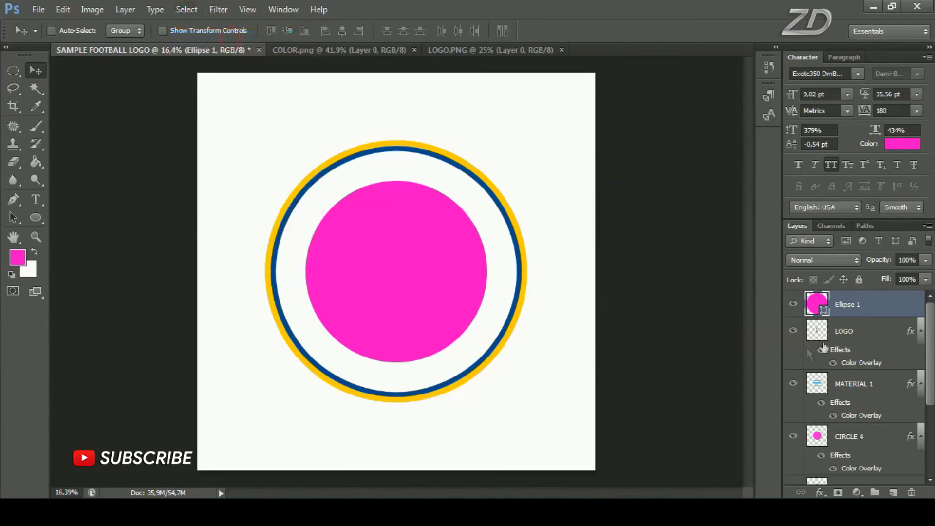
Lower the opacity of the Ellipse 1 layer to 54% so the logo center shows through
{"action": "left_click", "coordinate": [791, 303]}
{"action": "left_click", "coordinate": [792, 303]}
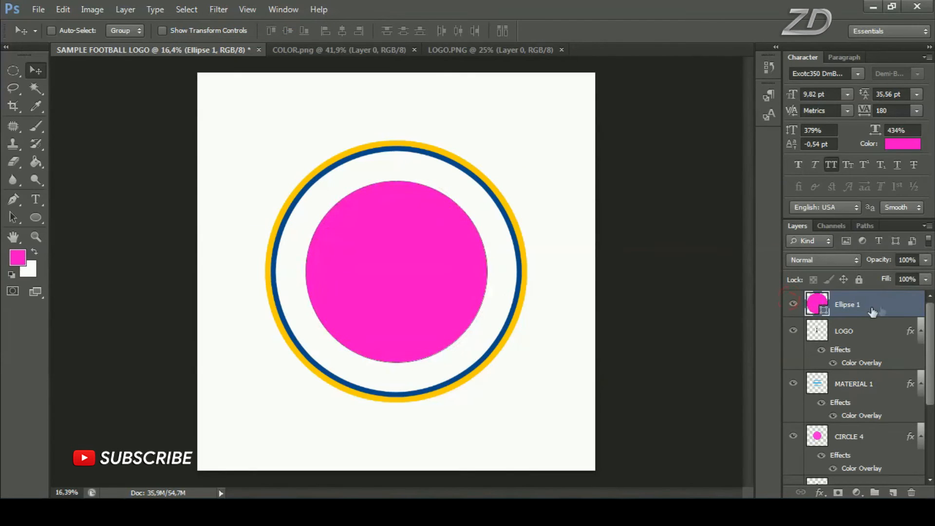
{"action": "left_click", "coordinate": [926, 260]}
{"action": "left_click_drag", "start_coordinate": [915, 278], "coordinate": [892, 274]}
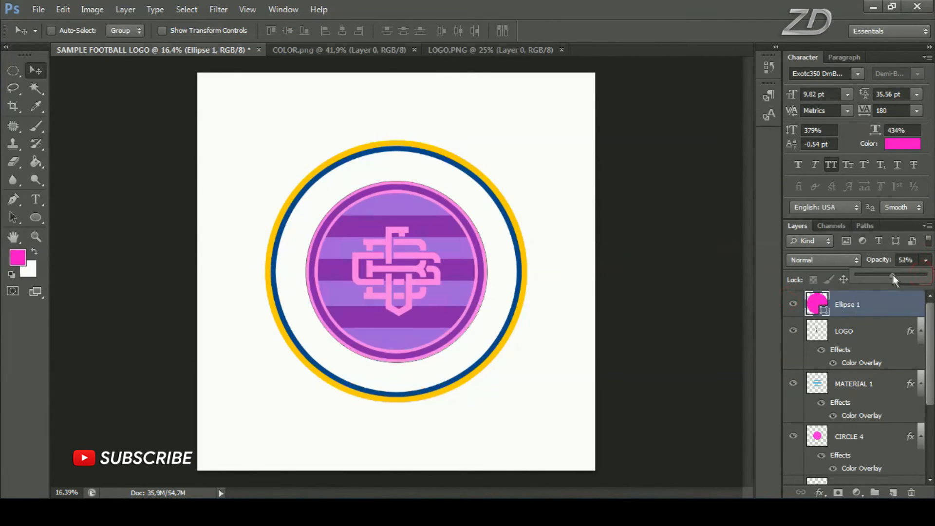
{"action": "left_click", "coordinate": [878, 308]}
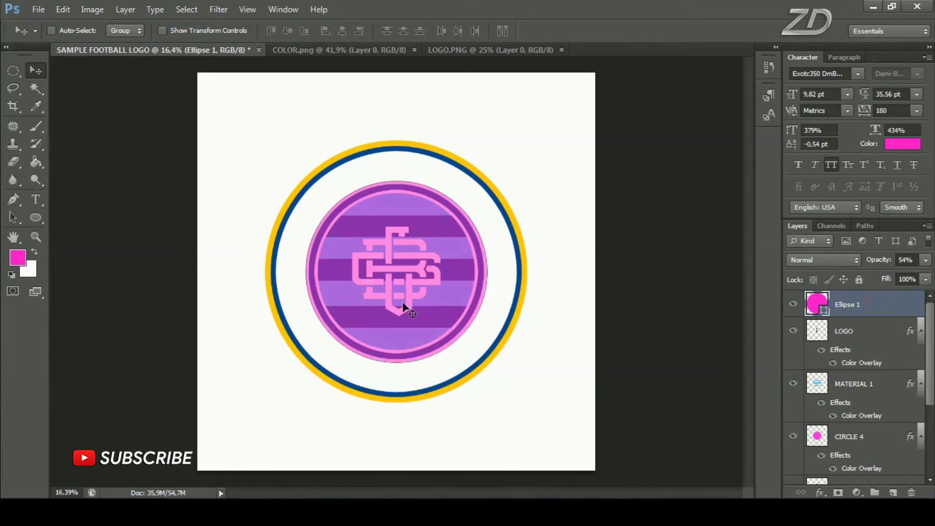
Scale the Ellipse 1 circle proportionally about its center to about 104.39% with Free Transform
{"action": "key", "text": "ctrl+plus"}
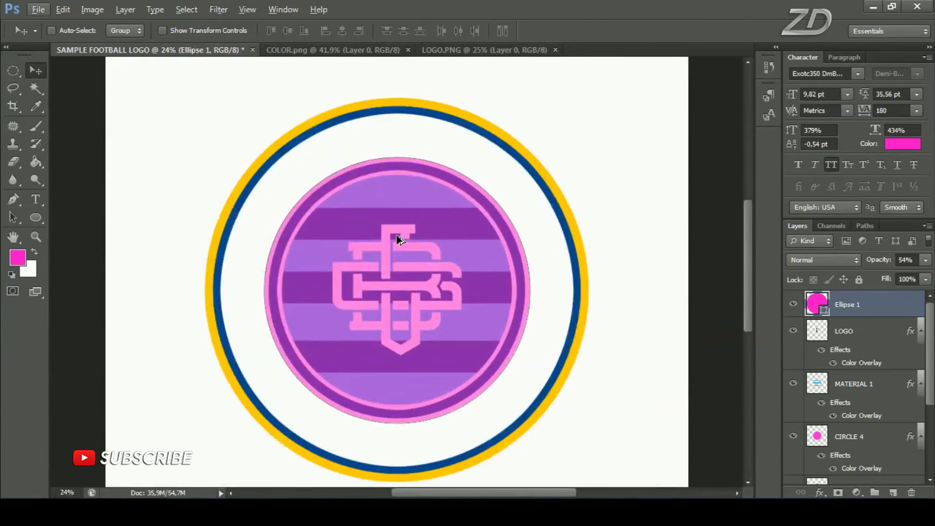
{"action": "key", "text": "ctrl+t"}
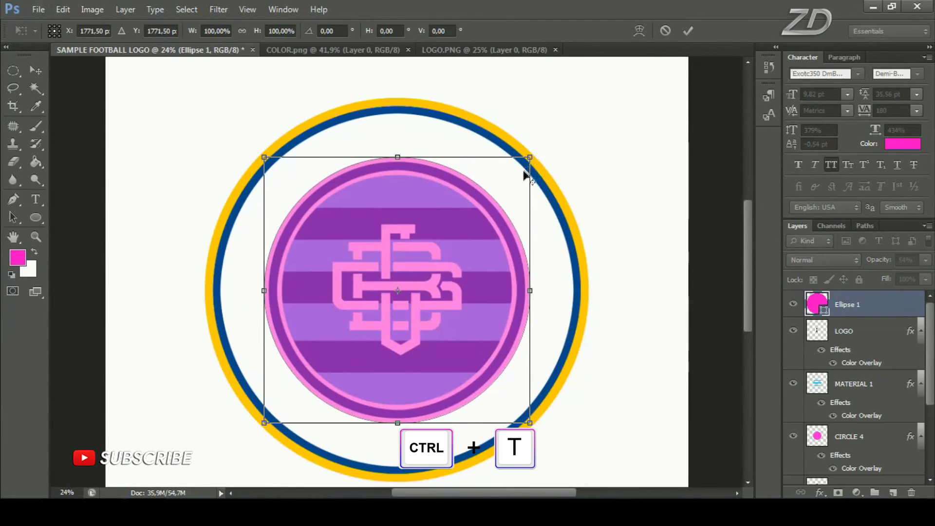
{"action": "mouse_move", "coordinate": [544, 152]}
{"action": "left_mouse_down"}
{"action": "mouse_move", "coordinate": [551, 142]}
{"action": "mouse_move", "coordinate": [539, 156]}
{"action": "left_mouse_up"}
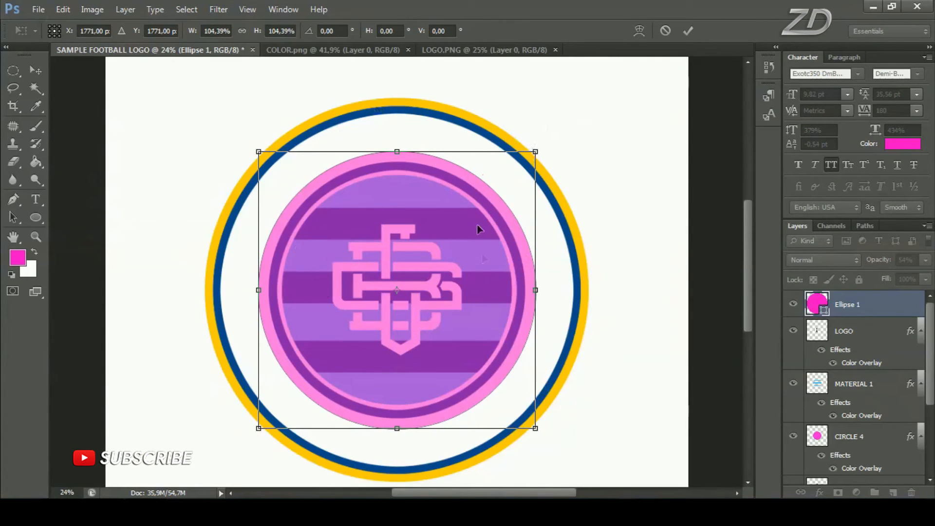
{"action": "left_click", "coordinate": [688, 30]}
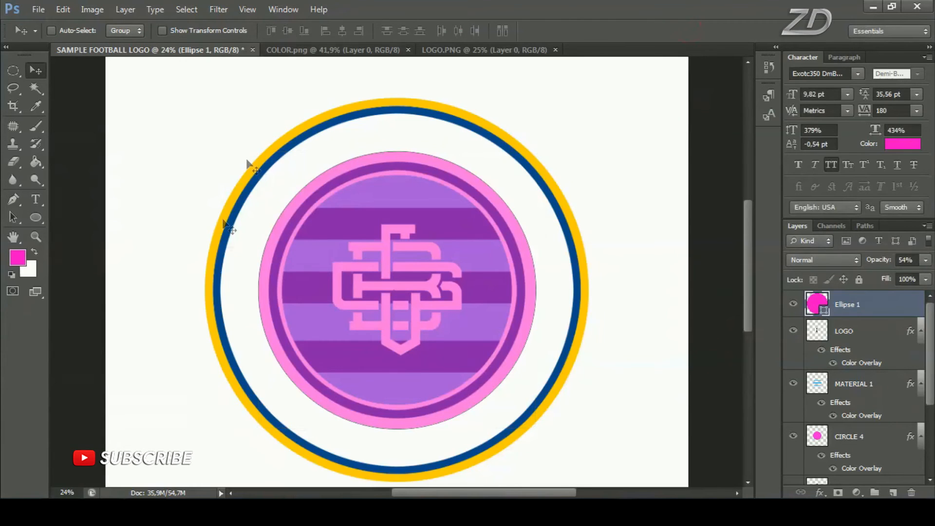
Add the path text SAMPLE YOUR TEXT around the upper outside edge of the Ellipse 1 circle
{"action": "left_click_drag", "start_coordinate": [37, 199], "coordinate": [119, 200]}
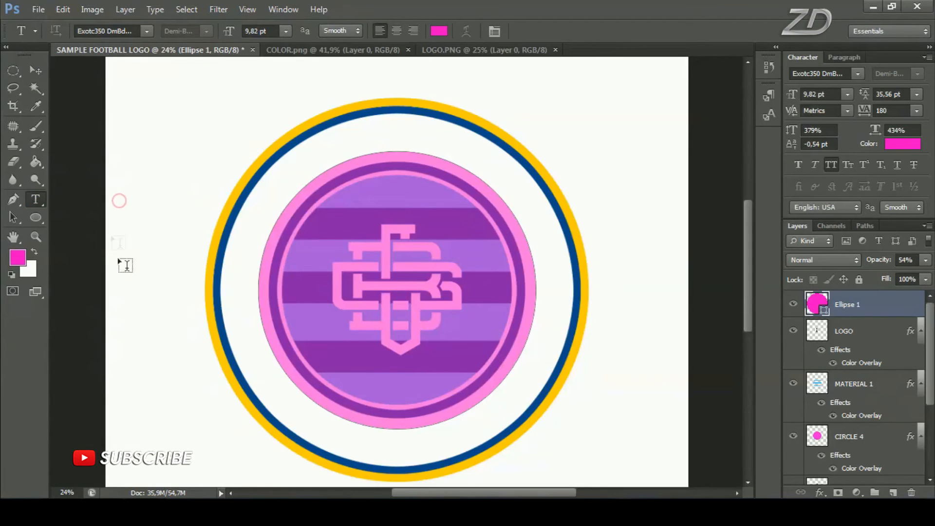
{"action": "left_click", "coordinate": [264, 250]}
{"action": "type", "text": "SAMPLE YOUR TEXT"}
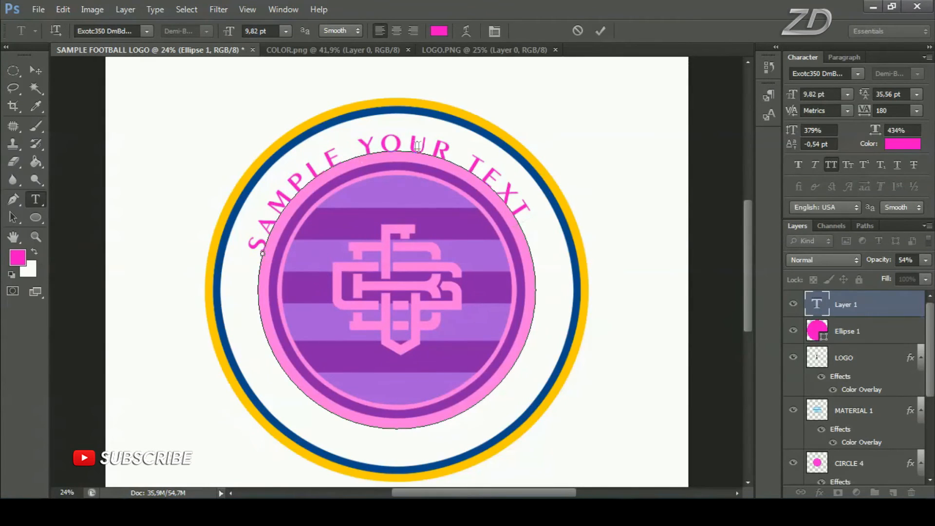
Set all of the curved text to the Evil Empire font at 13.82 pt with tracking 100, and commit it
{"action": "key", "text": "ctrl+a"}
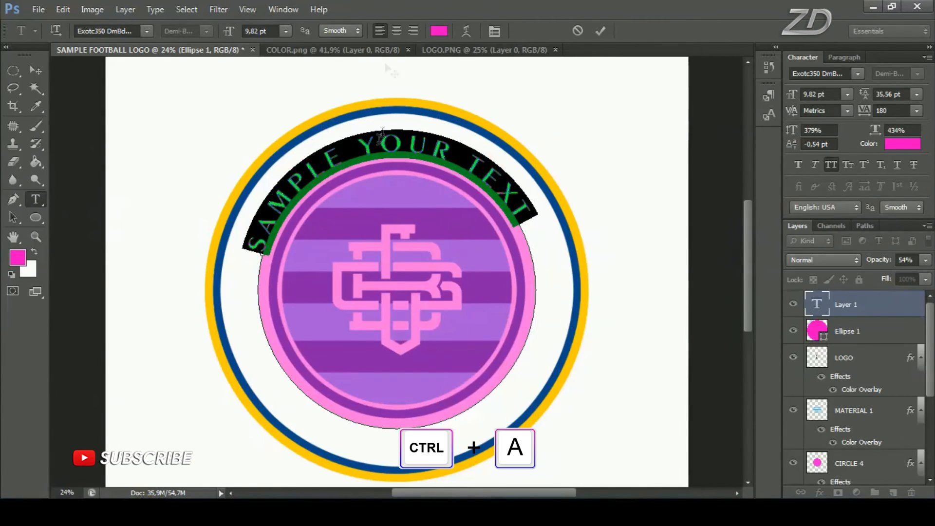
{"action": "left_click", "coordinate": [147, 31]}
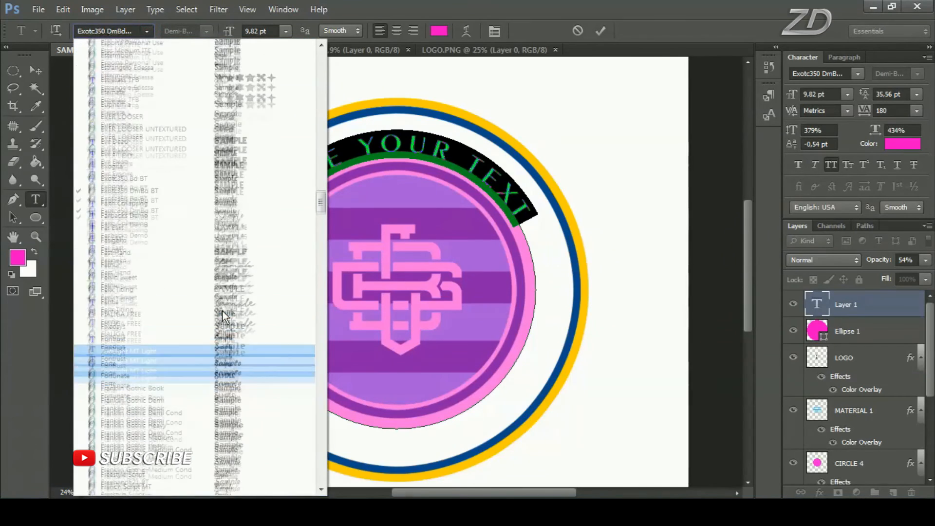
{"action": "scroll", "coordinate": [222, 311], "scroll_direction": "up", "scroll_amount": 1}
{"action": "left_click", "coordinate": [228, 190]}
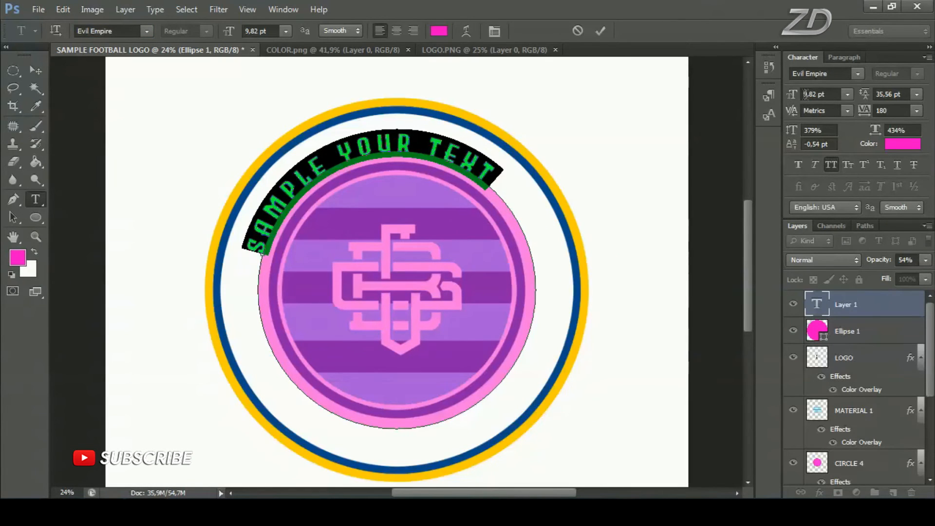
{"action": "mouse_move", "coordinate": [792, 98]}
{"action": "left_mouse_down"}
{"action": "mouse_move", "coordinate": [824, 91]}
{"action": "mouse_move", "coordinate": [796, 100]}
{"action": "left_mouse_up"}
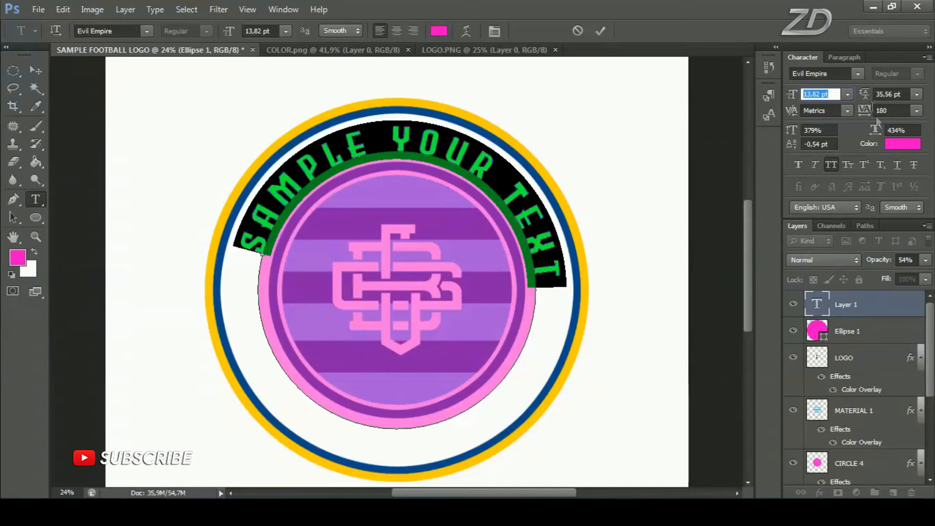
{"action": "left_click_drag", "start_coordinate": [865, 113], "coordinate": [859, 113]}
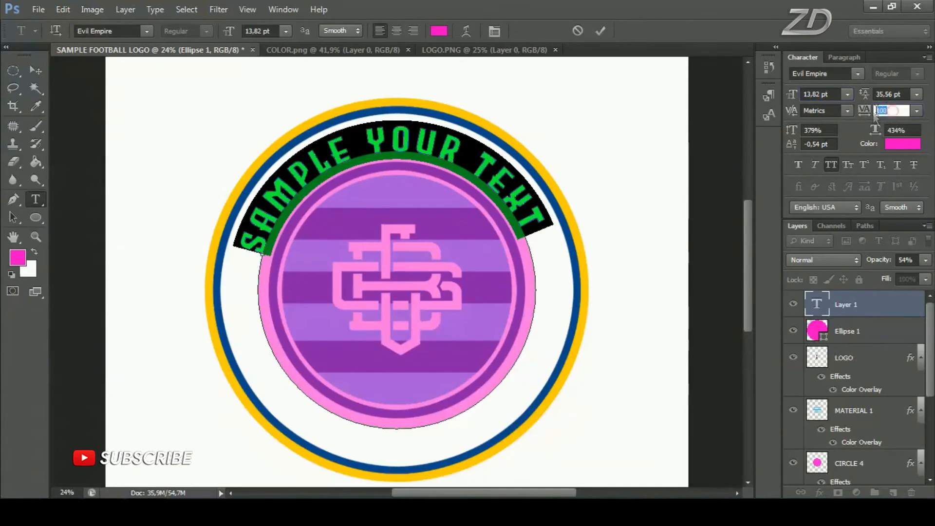
{"action": "left_click", "coordinate": [600, 31]}
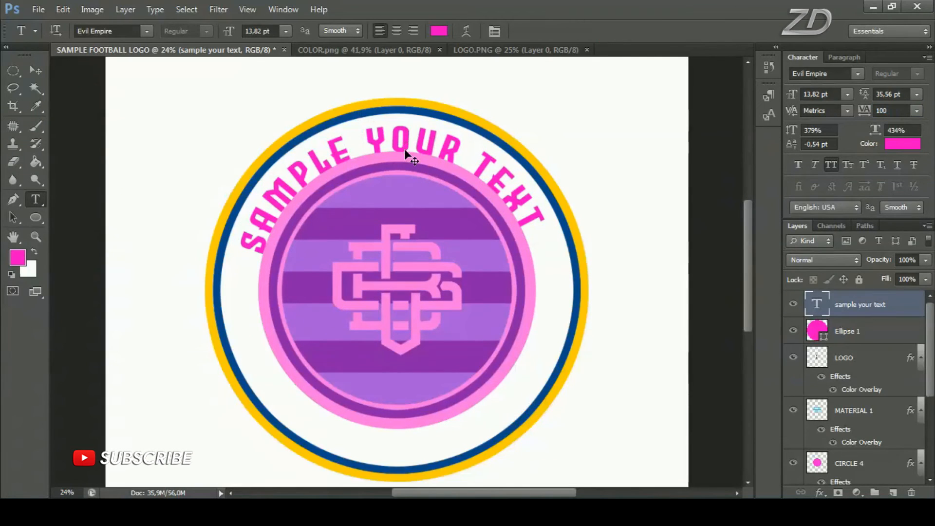
Rotate the curved text about 2.55° clockwise with Free Transform to balance it over the circle
{"action": "key", "text": "ctrl+t"}
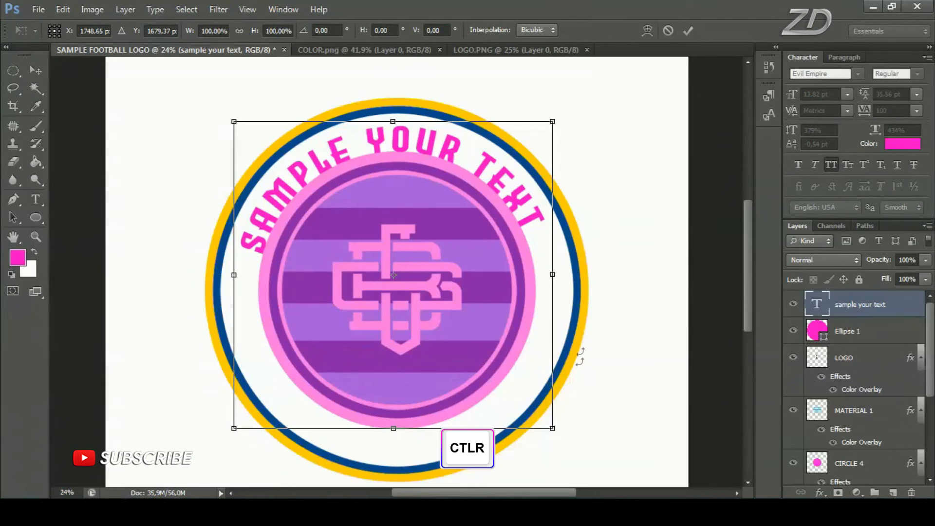
{"action": "left_click_drag", "start_coordinate": [581, 384], "coordinate": [591, 415]}
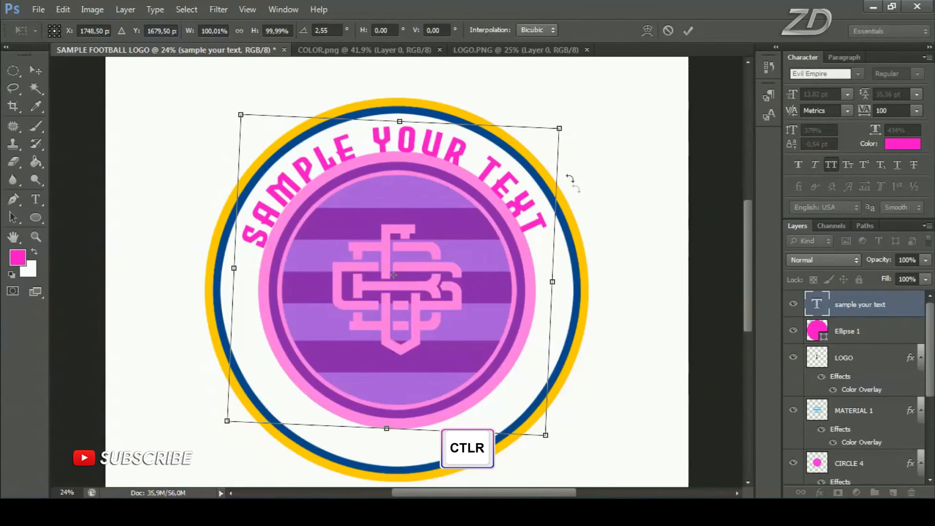
{"action": "left_click", "coordinate": [690, 29]}
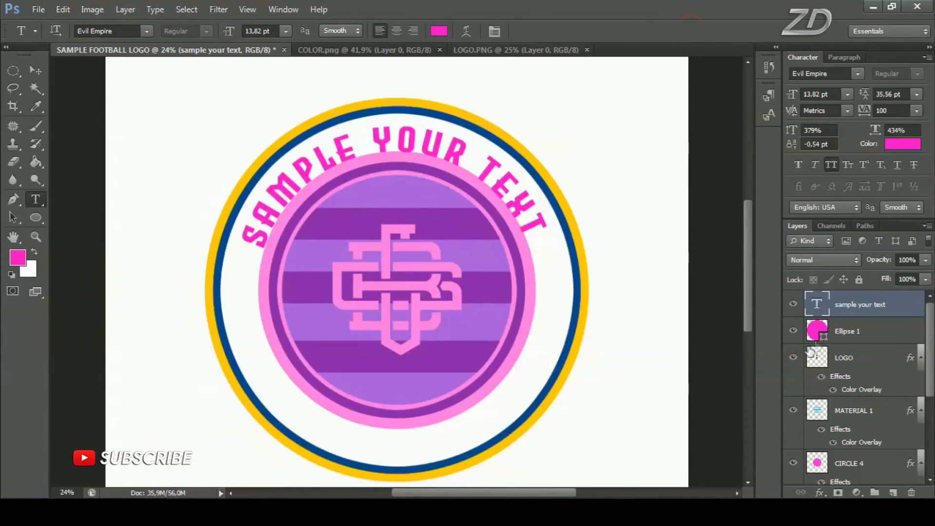
Duplicate the Ellipse 1 layer with the default copy name
{"action": "left_click", "coordinate": [793, 304]}
{"action": "left_click", "coordinate": [891, 333]}
{"action": "right_click", "coordinate": [896, 329]}
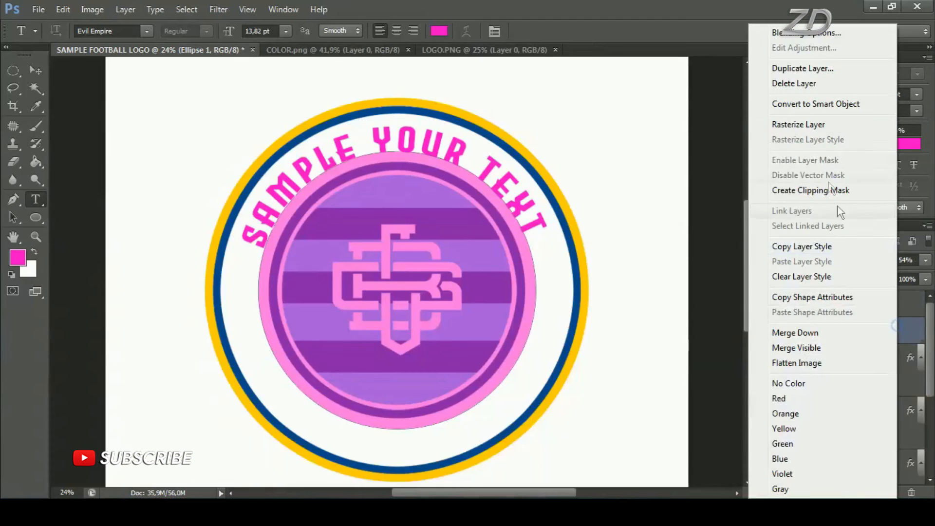
{"action": "left_click", "coordinate": [799, 73]}
{"action": "left_click", "coordinate": [584, 152]}
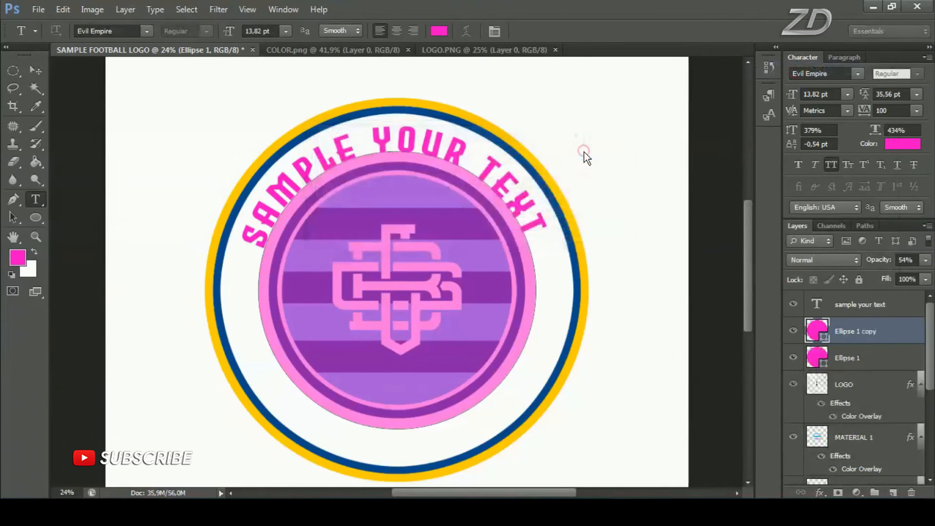
{"action": "left_click", "coordinate": [35, 71]}
{"action": "left_click_drag", "start_coordinate": [410, 251], "coordinate": [493, 212]}
{"action": "key", "text": "ctrl+z"}
Scale the Ellipse 1 copy proportionally about its center to about 118.54%, reaching the outer edge of the lettering
{"action": "key", "text": "ctrl+t"}
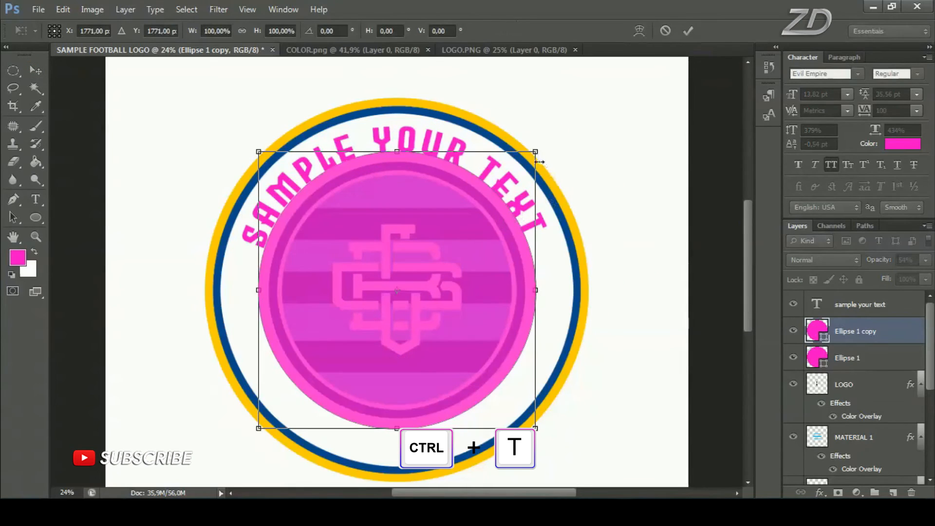
{"action": "left_click_drag", "start_coordinate": [525, 173], "coordinate": [561, 126]}
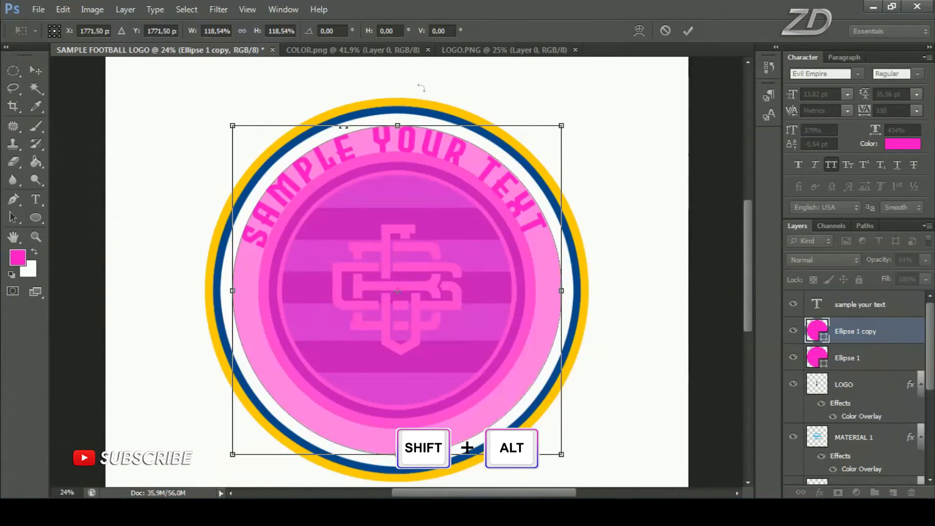
{"action": "left_click", "coordinate": [687, 31]}
Add the point text "text text" along the lower edge of the Ellipse 1 copy path, with spaces between the words, and commit it
{"action": "scroll", "coordinate": [411, 367], "scroll_direction": "down", "scroll_amount": 3}
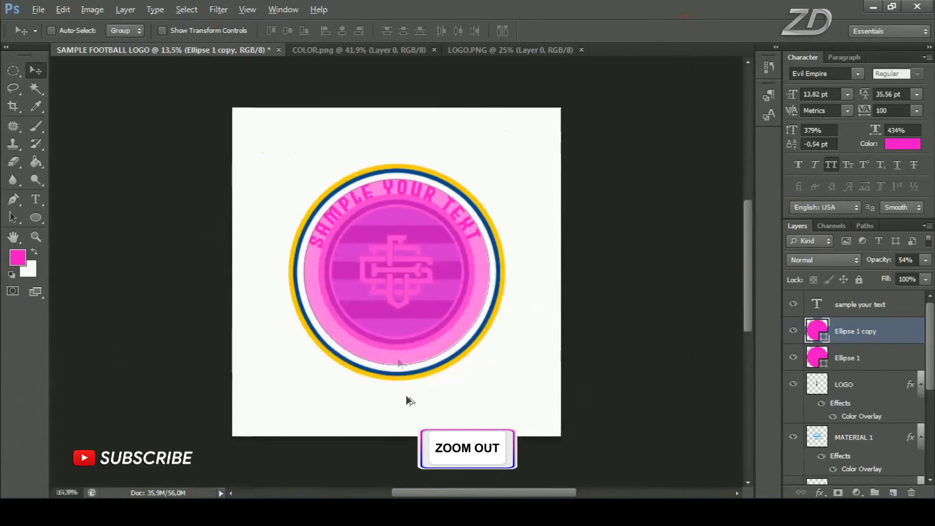
{"action": "scroll", "coordinate": [409, 397], "scroll_direction": "up", "scroll_amount": 3}
{"action": "scroll", "coordinate": [403, 385], "scroll_direction": "up", "scroll_amount": 1}
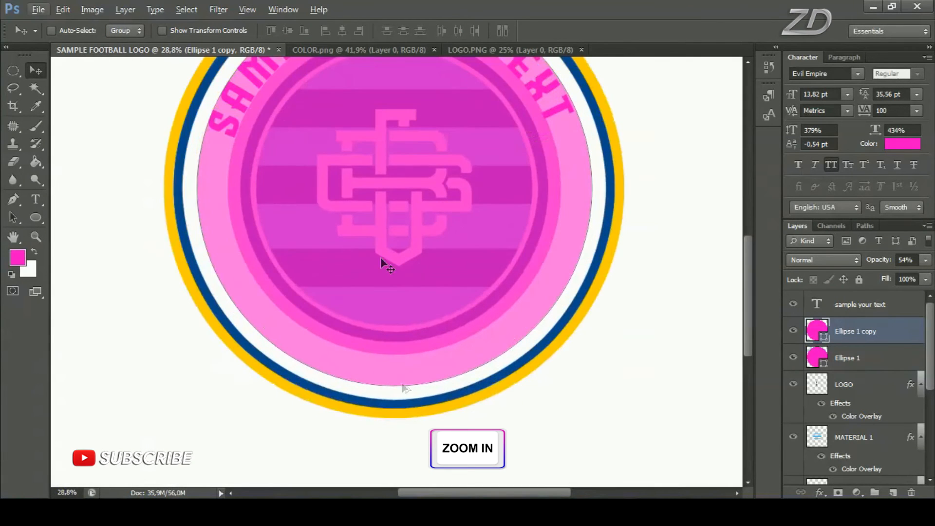
{"action": "left_click", "coordinate": [38, 198]}
{"action": "left_click", "coordinate": [115, 201]}
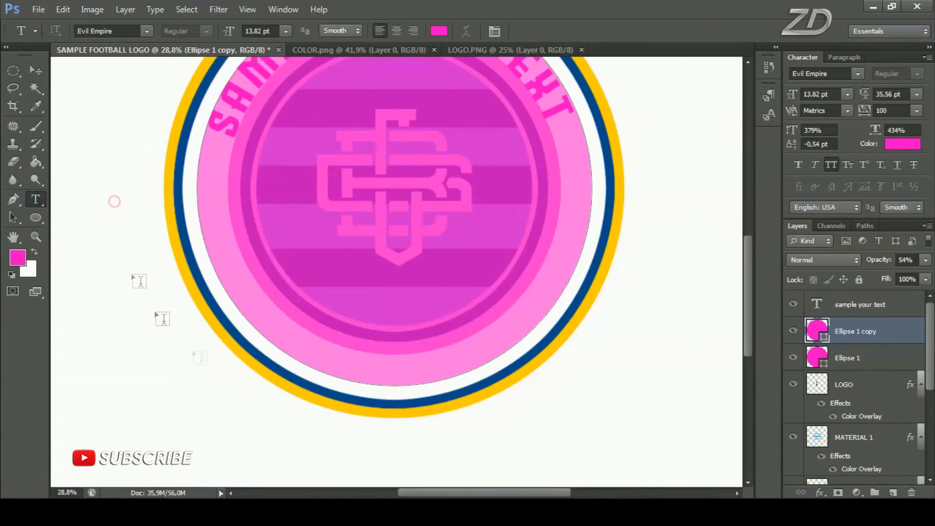
{"action": "left_click", "coordinate": [372, 380]}
{"action": "type", "text": "text"}
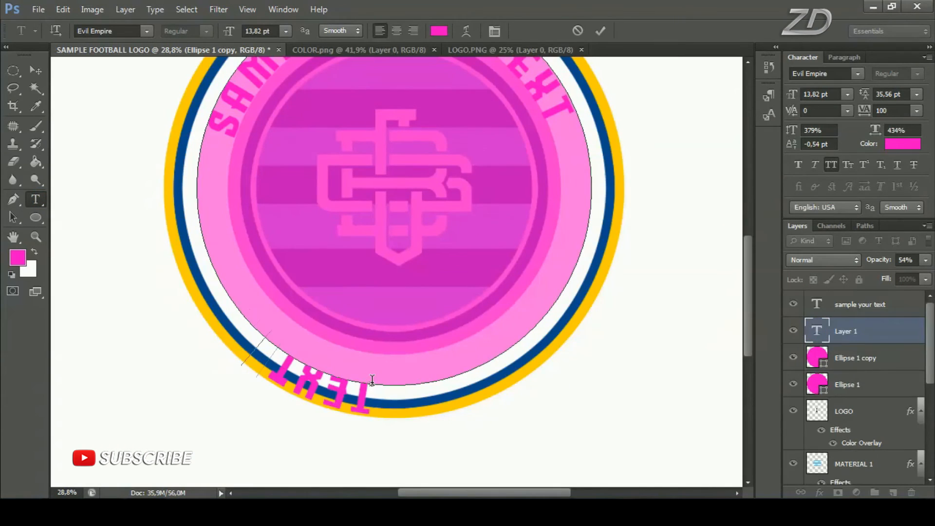
{"action": "type", "text": "     text"}
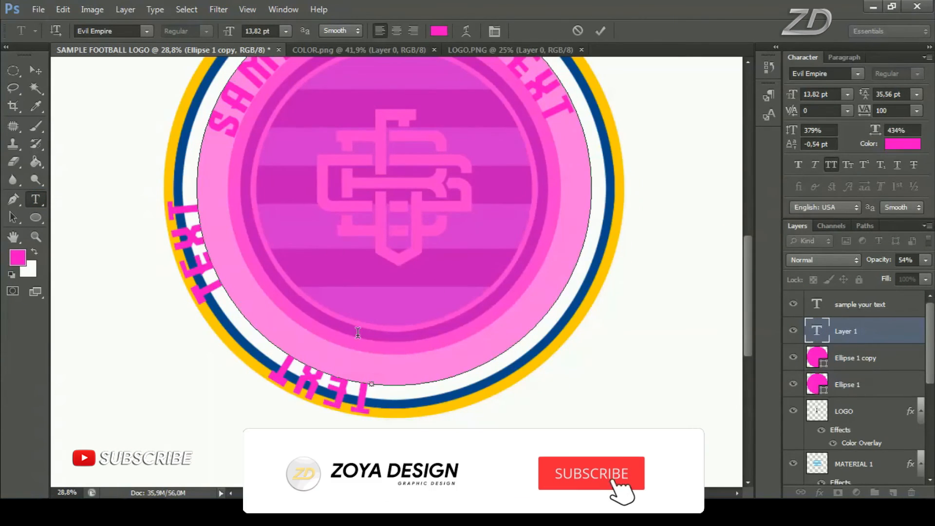
{"action": "left_click", "coordinate": [601, 30]}
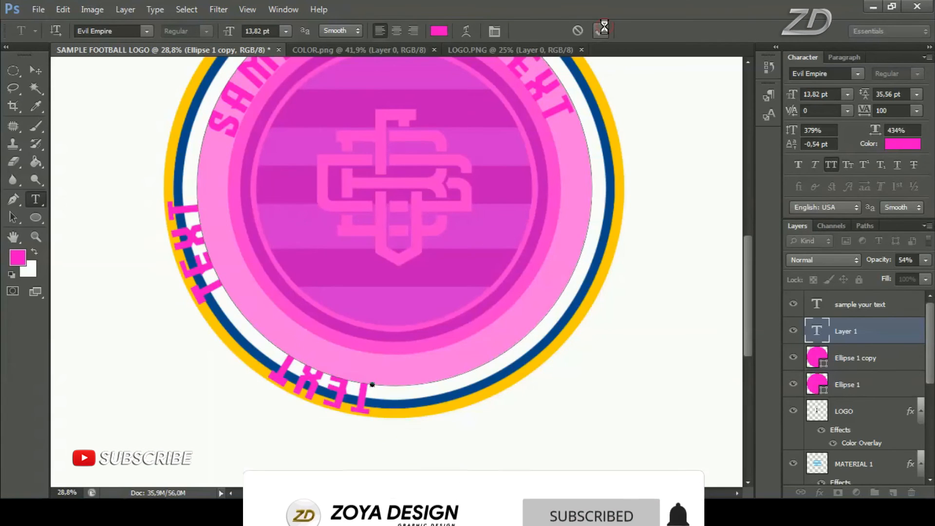
Hide the Ellipse 1 copy and Ellipse 1 guide layers
{"action": "scroll", "coordinate": [468, 341], "scroll_direction": "down", "scroll_amount": 3}
{"action": "scroll", "coordinate": [442, 236], "scroll_direction": "up", "scroll_amount": 2}
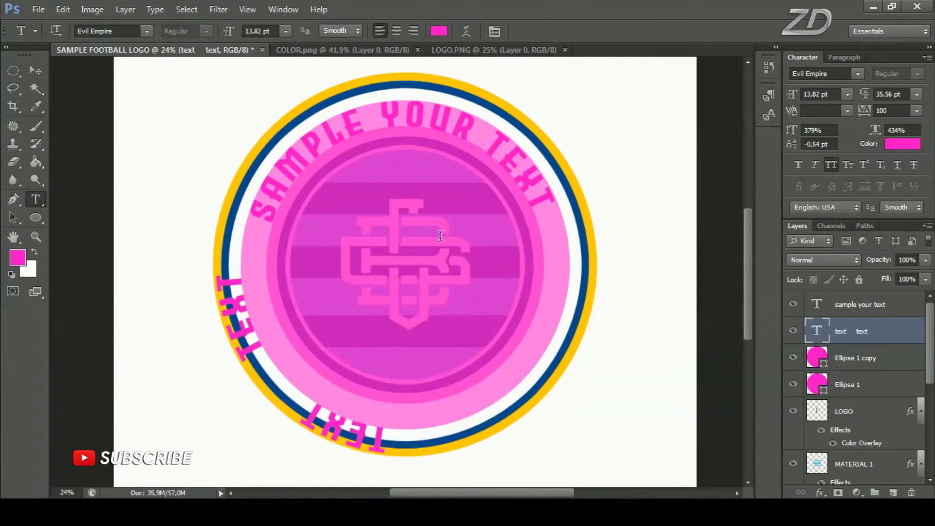
{"action": "left_click", "coordinate": [793, 358]}
{"action": "left_click", "coordinate": [794, 385]}
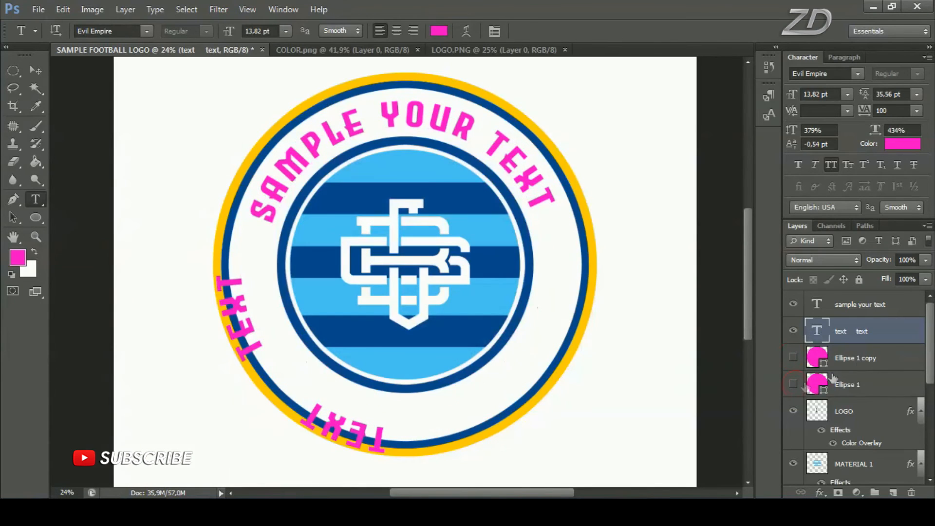
Flip the "text text" layer horizontally with Free Transform so its words run inside the white ring
{"action": "left_click", "coordinate": [902, 359], "text": "ctrl"}
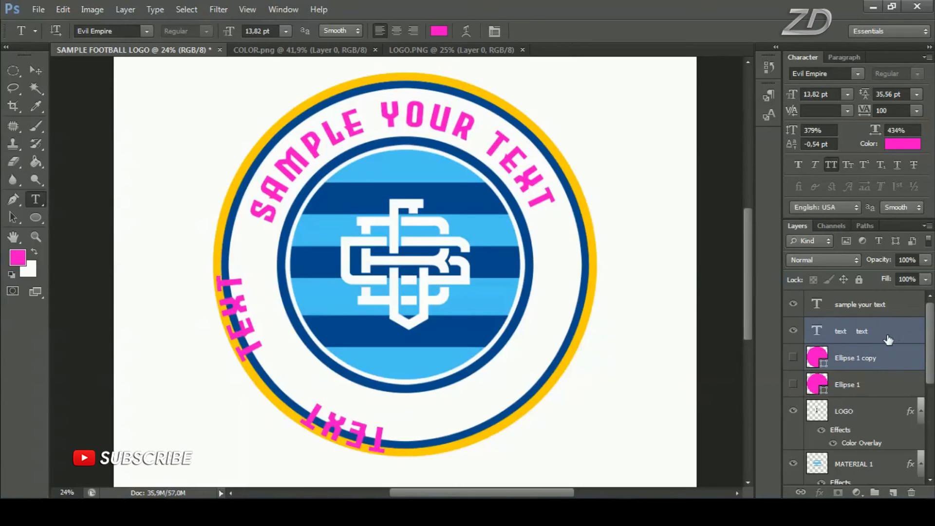
{"action": "left_click", "coordinate": [903, 338]}
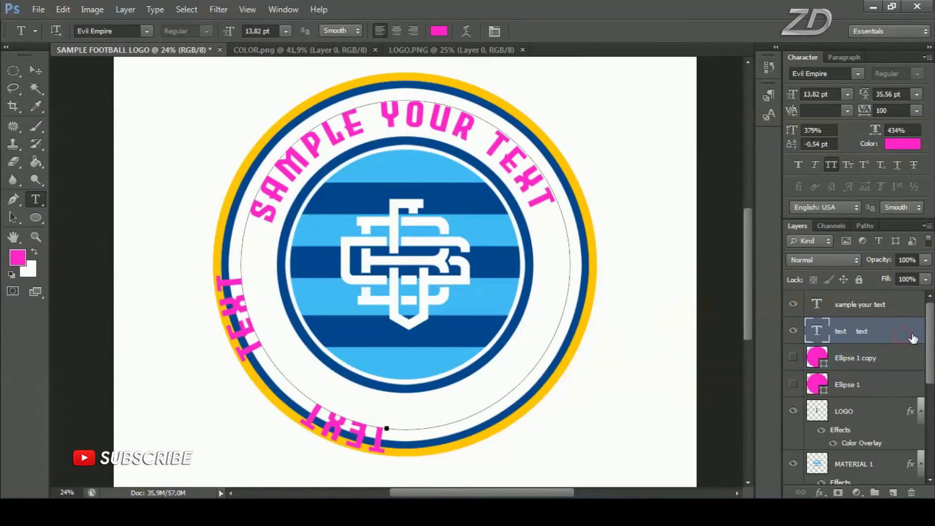
{"action": "scroll", "coordinate": [388, 424], "scroll_direction": "up", "scroll_amount": 9}
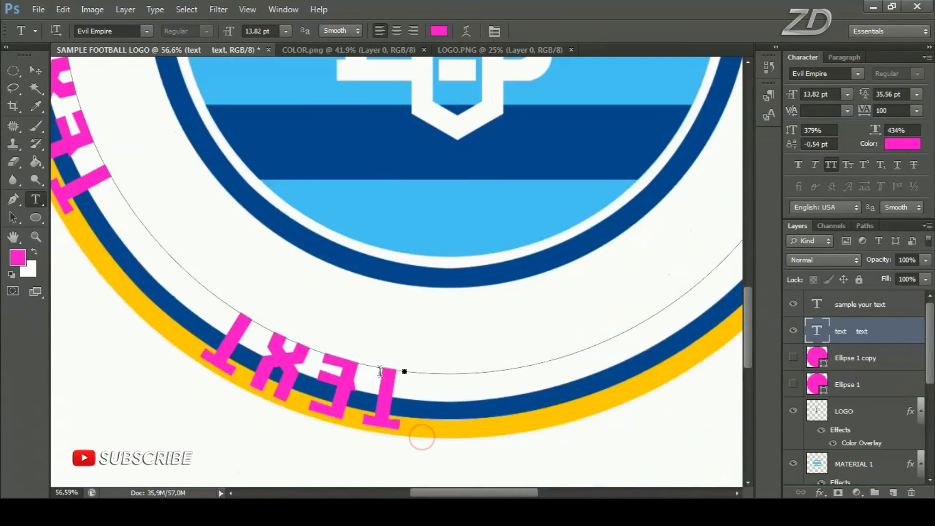
{"action": "scroll", "coordinate": [404, 370], "scroll_direction": "down", "scroll_amount": 6}
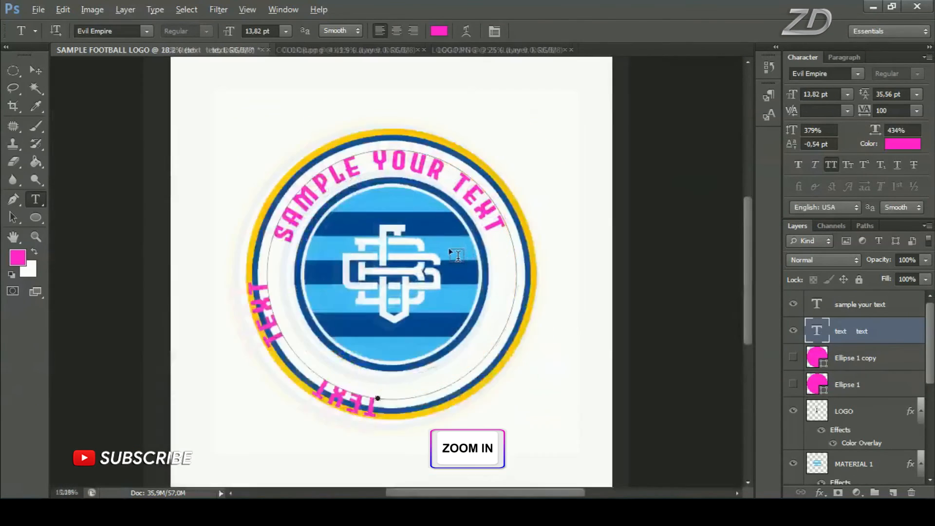
{"action": "key", "text": "ctrl+t"}
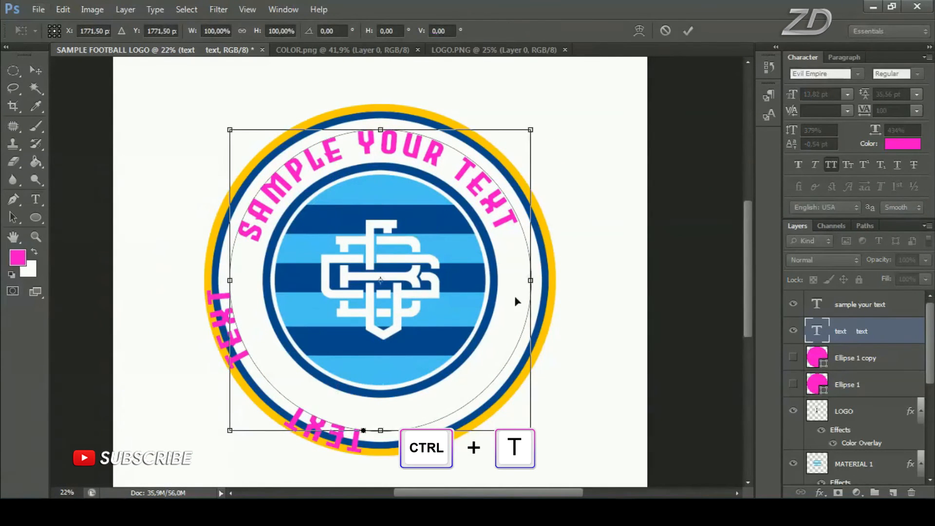
{"action": "right_click", "coordinate": [448, 207]}
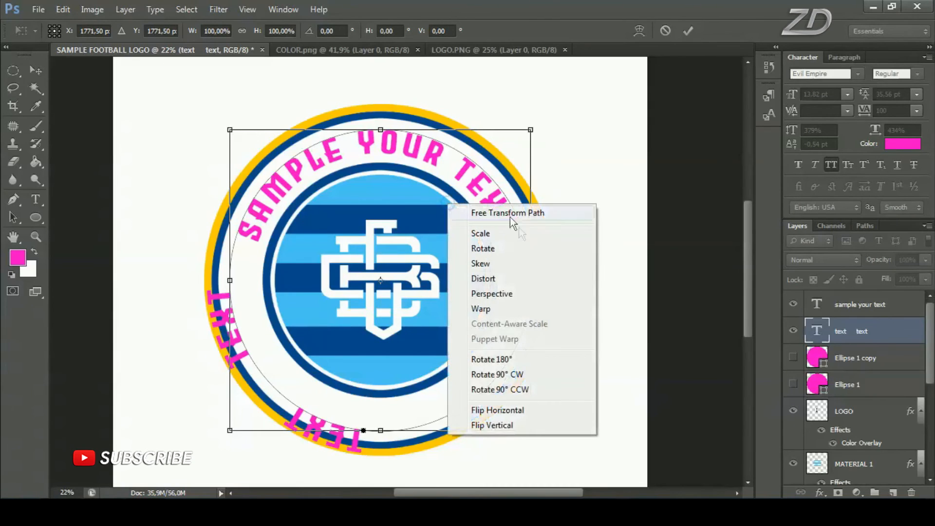
{"action": "left_click", "coordinate": [523, 410]}
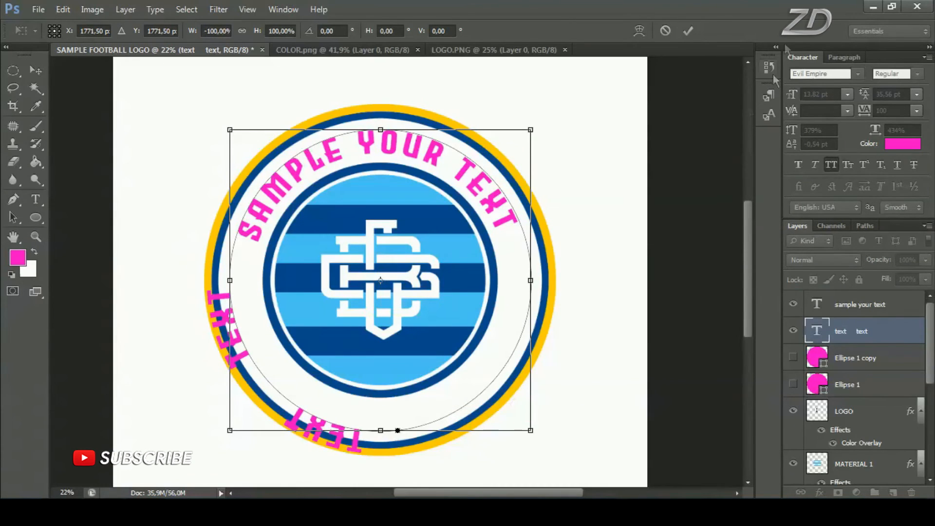
{"action": "left_click", "coordinate": [688, 31]}
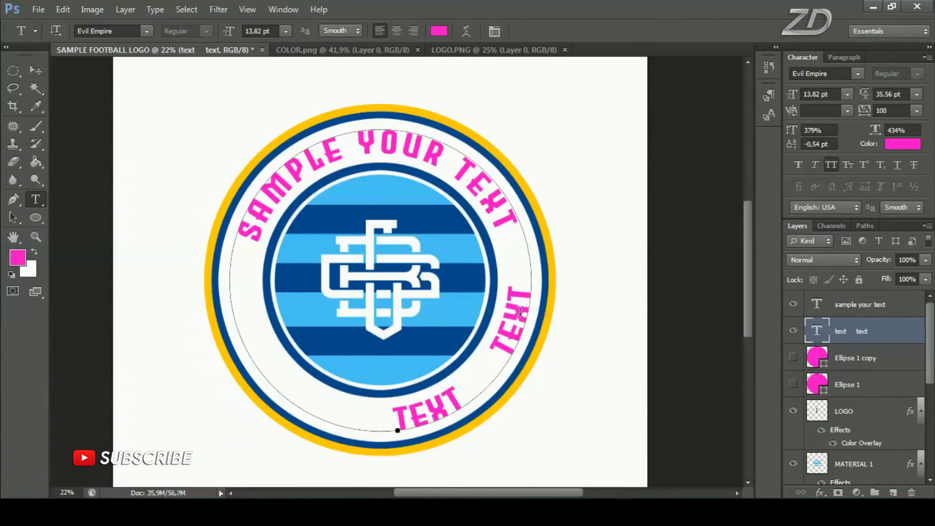
Rotate the lower text clockwise and widen the gap between its two words, placing them symmetrically at the bottom of the ring
{"action": "key", "text": "ctrl+t"}
{"action": "left_click_drag", "start_coordinate": [571, 310], "coordinate": [561, 373]}
{"action": "left_click_drag", "start_coordinate": [599, 315], "coordinate": [572, 393]}
{"action": "left_click_drag", "start_coordinate": [635, 338], "coordinate": [594, 396]}
{"action": "key", "text": "Return"}
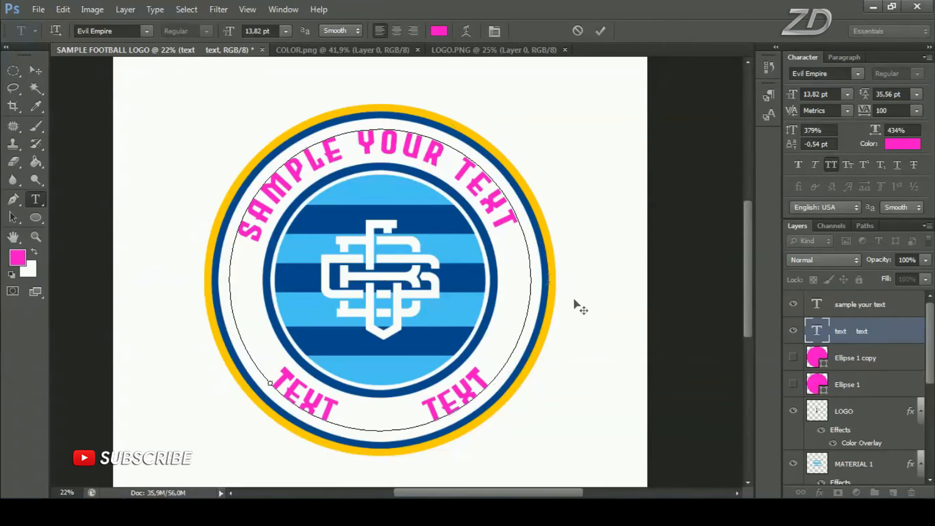
{"action": "left_click", "coordinate": [599, 31]}
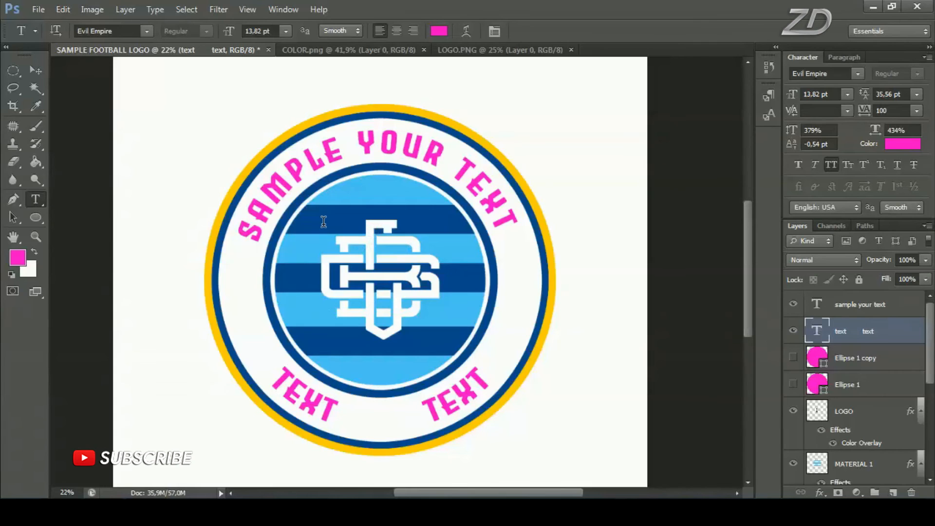
Add a separate "TEXT" line in the canvas's upper-left area and set its font to Estrellass TFB
{"action": "left_click", "coordinate": [159, 118]}
{"action": "type", "text": "TEXT"}
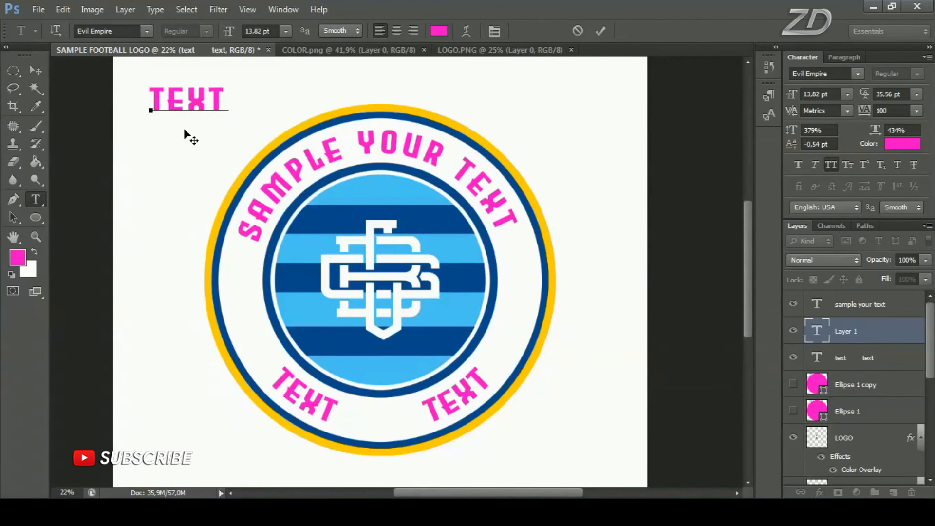
{"action": "key", "text": "ctrl+a"}
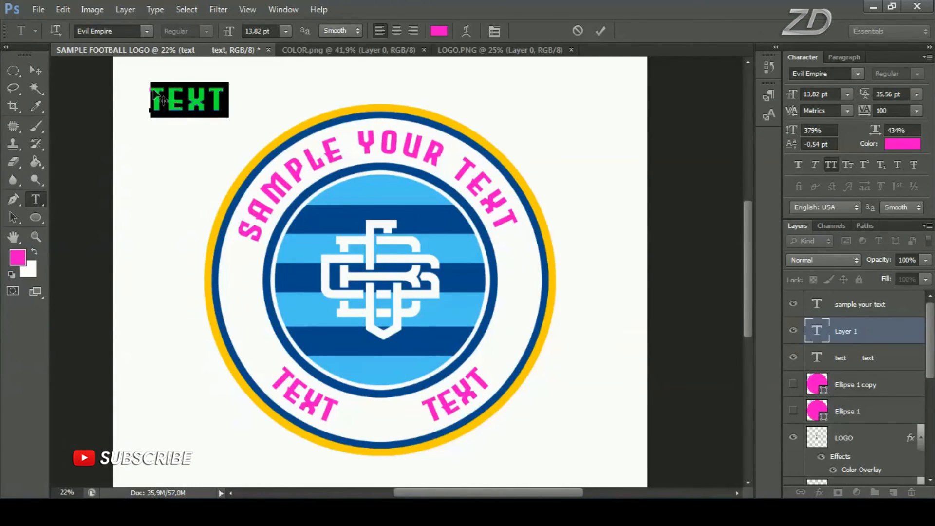
{"action": "left_click", "coordinate": [151, 31]}
{"action": "scroll", "coordinate": [198, 229], "scroll_direction": "up", "scroll_amount": 5}
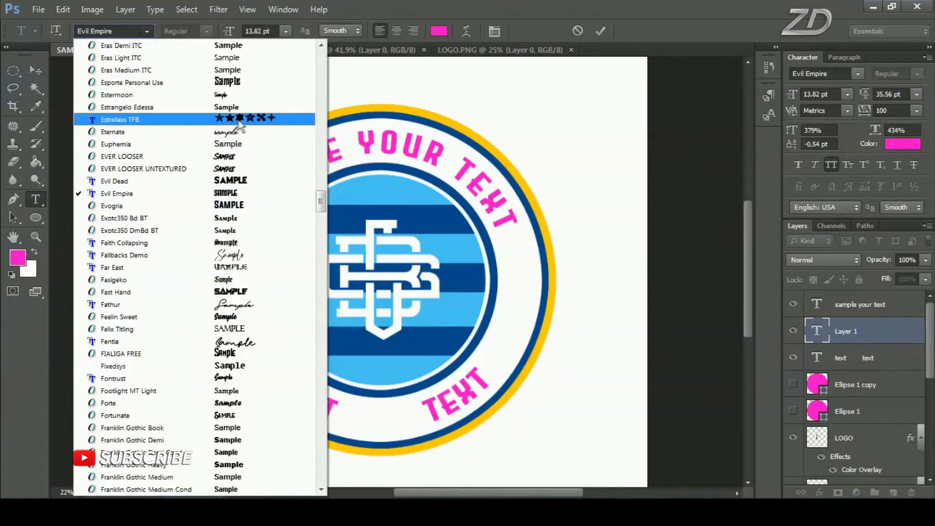
{"action": "left_click", "coordinate": [237, 122]}
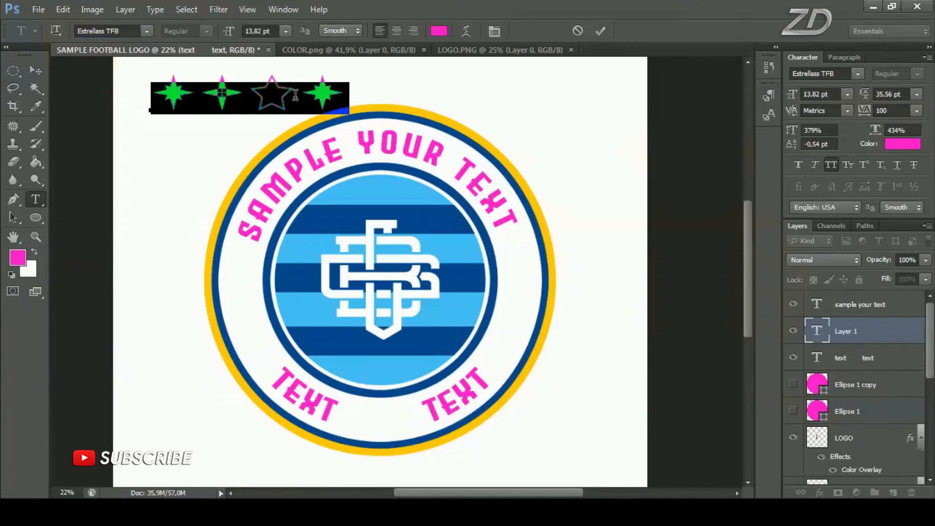
Insert the solid five-pointed star character "a" in the symbol line and delete all the other symbols
{"action": "left_click", "coordinate": [295, 94]}
{"action": "type", "text": "as"}
{"action": "left_click_drag", "start_coordinate": [354, 96], "coordinate": [504, 105]}
{"action": "key", "text": "BackSpace"}
{"action": "left_click_drag", "start_coordinate": [301, 98], "coordinate": [112, 99]}
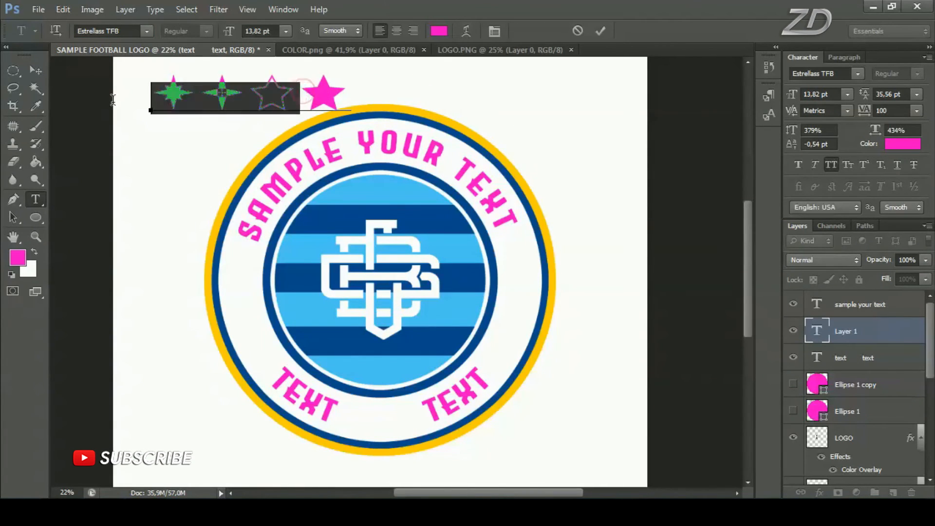
{"action": "key", "text": "BackSpace"}
Move the star into the gap between the two lower words and scale it to about 60%
{"action": "left_click", "coordinate": [43, 72]}
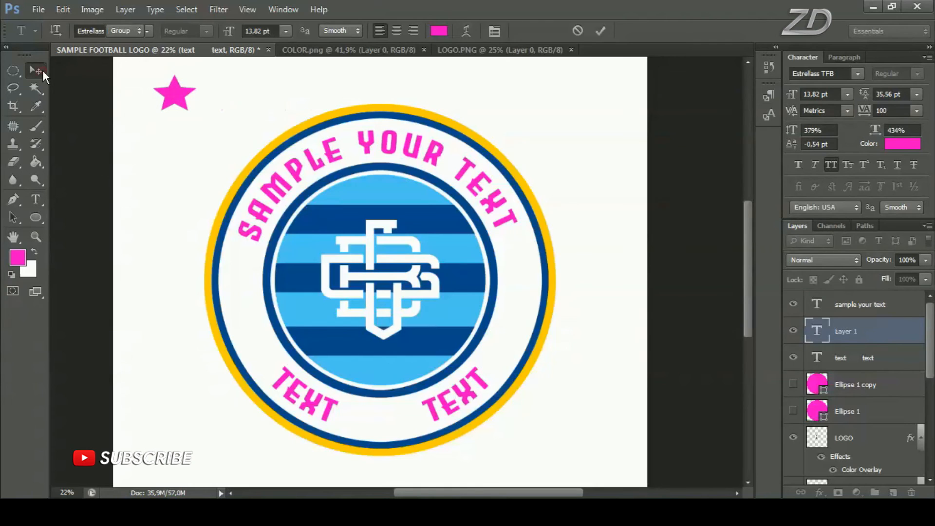
{"action": "left_click_drag", "start_coordinate": [186, 101], "coordinate": [406, 437]}
{"action": "key", "text": "ctrl+t"}
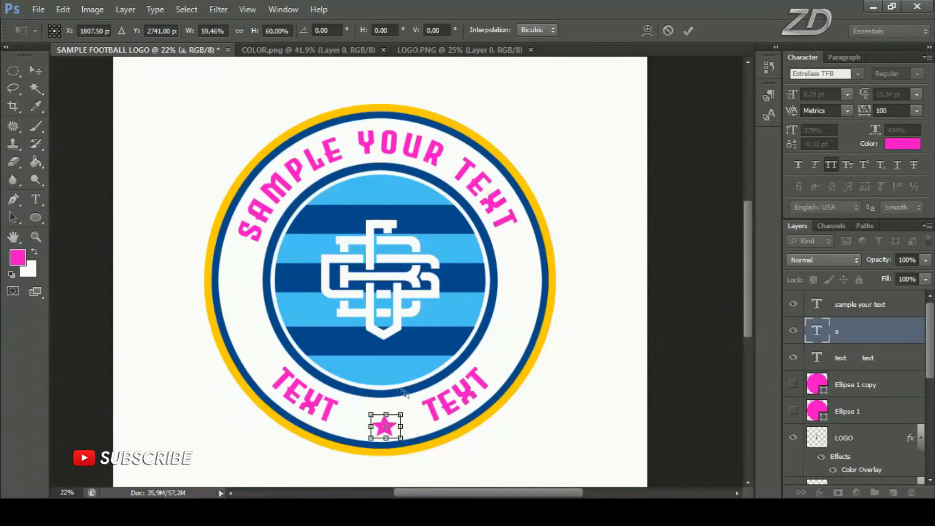
{"action": "left_click", "coordinate": [687, 31]}
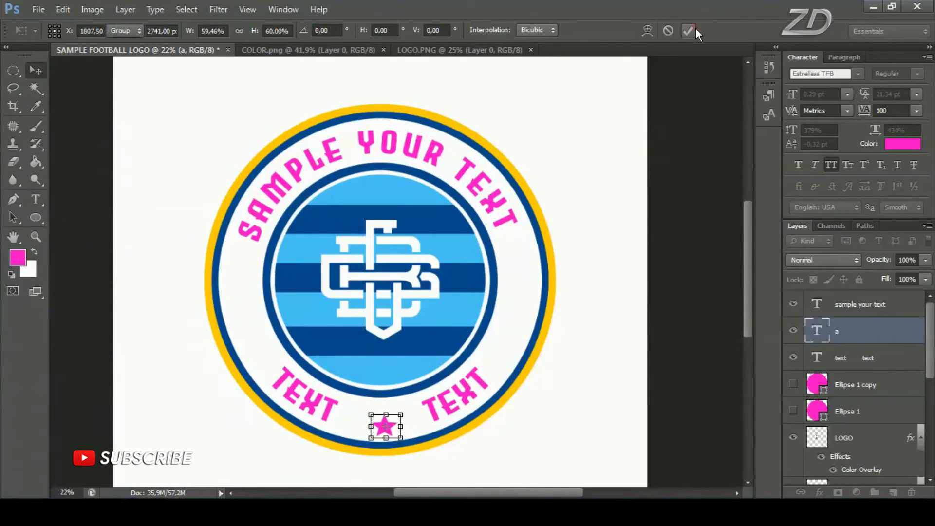
Center the star on the whole canvas, deselect, and move it straight down into the gap between the two lower words
{"action": "key", "text": "ctrl+minus"}
{"action": "key", "text": "ctrl+a"}
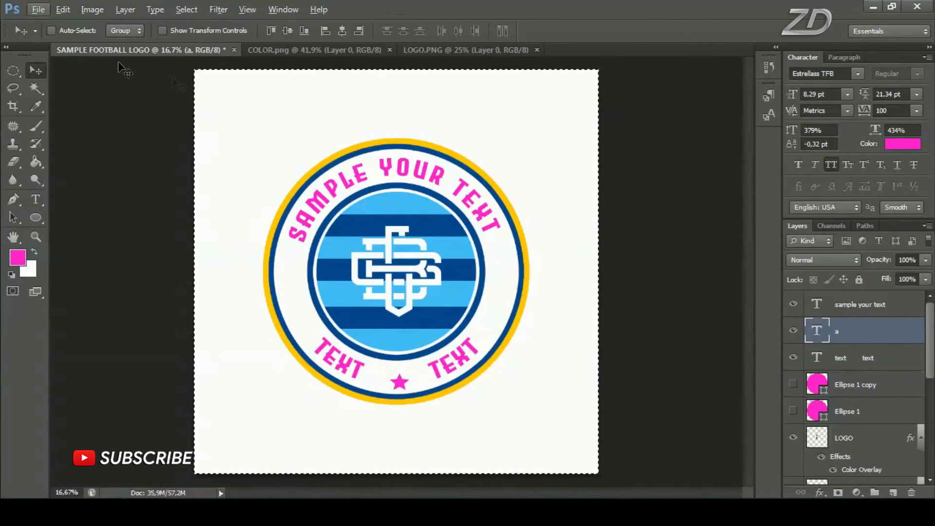
{"action": "left_click", "coordinate": [287, 30]}
{"action": "left_click", "coordinate": [343, 31]}
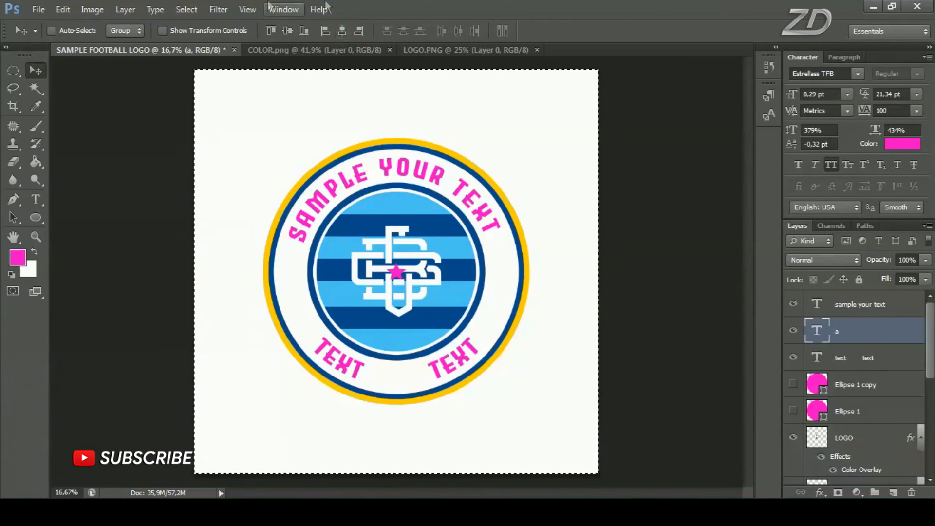
{"action": "left_click", "coordinate": [186, 9]}
{"action": "left_click", "coordinate": [226, 38]}
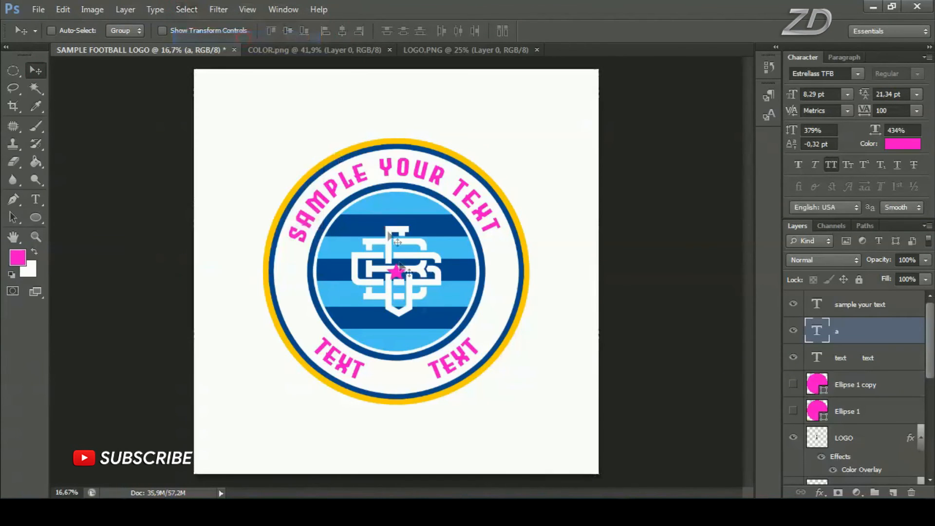
{"action": "scroll", "coordinate": [430, 326], "scroll_direction": "up", "scroll_amount": 2}
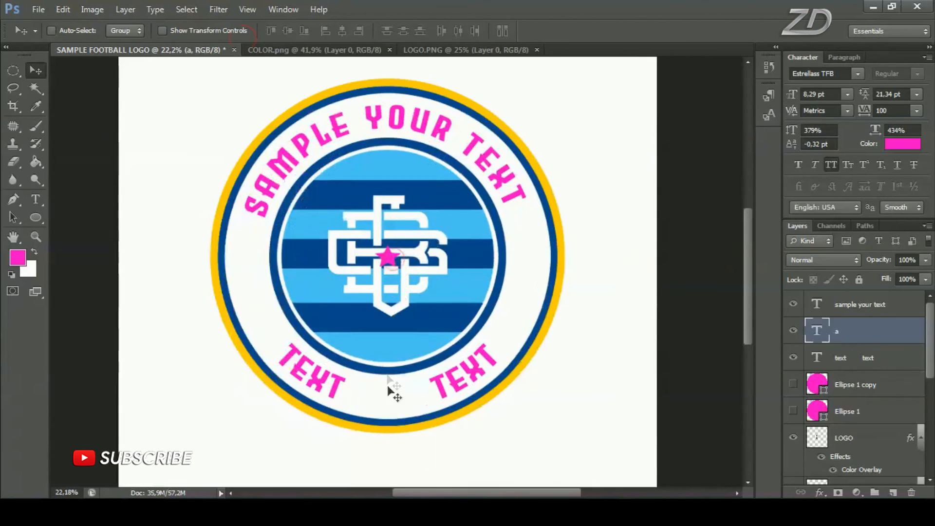
{"action": "left_click_drag", "start_coordinate": [395, 273], "coordinate": [406, 416]}
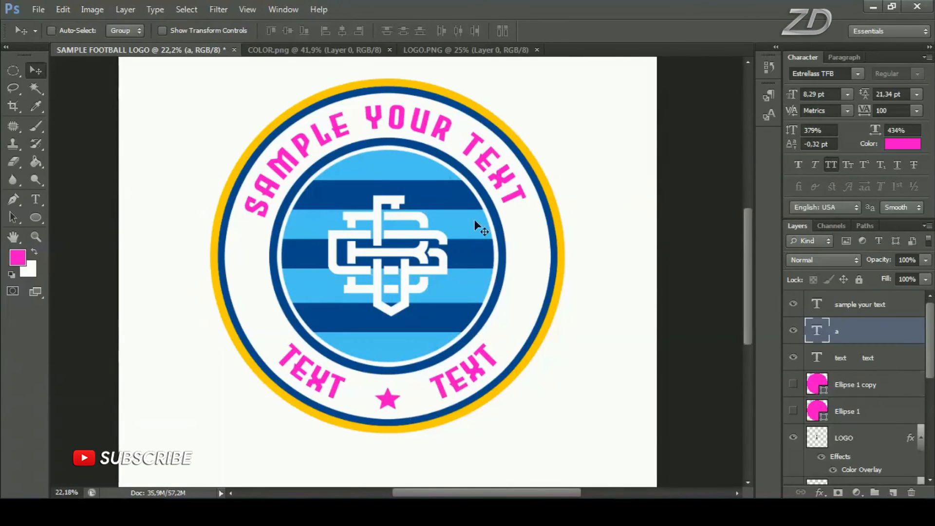
Recolor the upper curved text with the dark blue sampled from the inner ring
{"action": "left_click", "coordinate": [31, 202]}
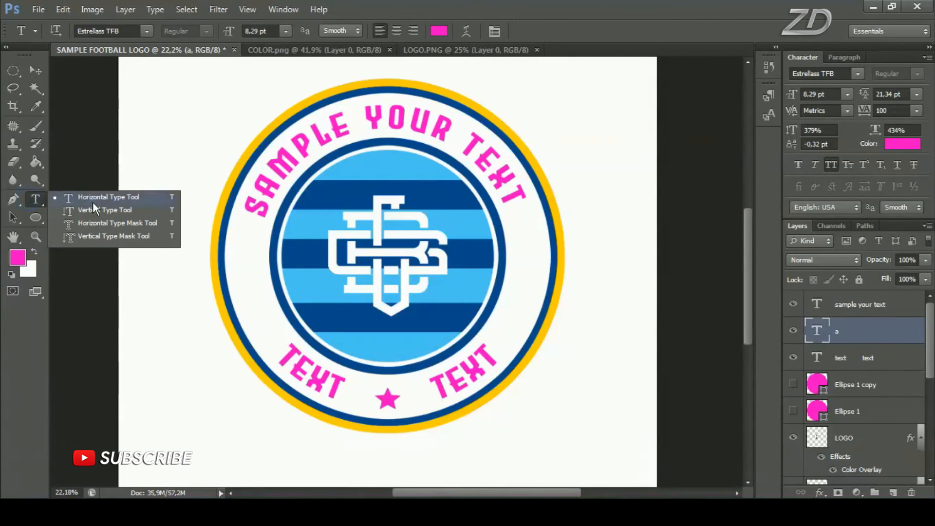
{"action": "left_click", "coordinate": [92, 202]}
{"action": "left_click", "coordinate": [373, 121]}
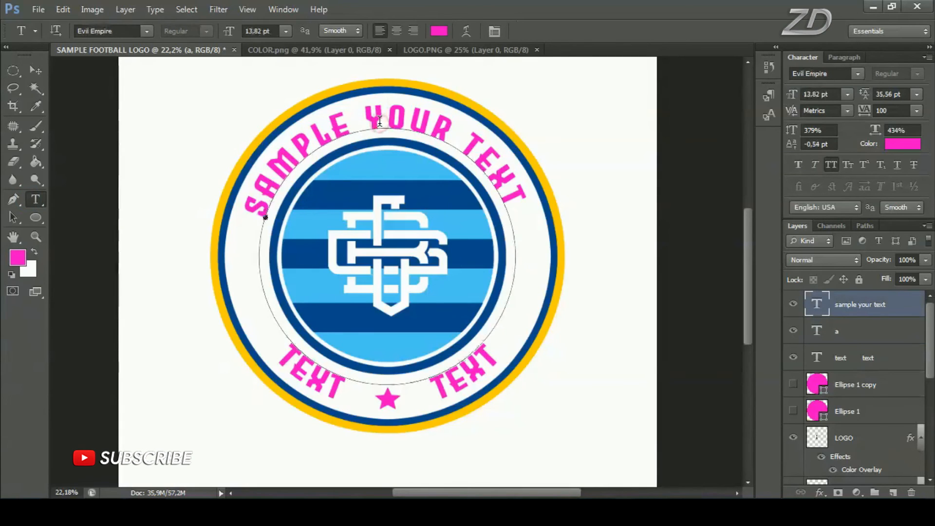
{"action": "key", "text": "ctrl+a"}
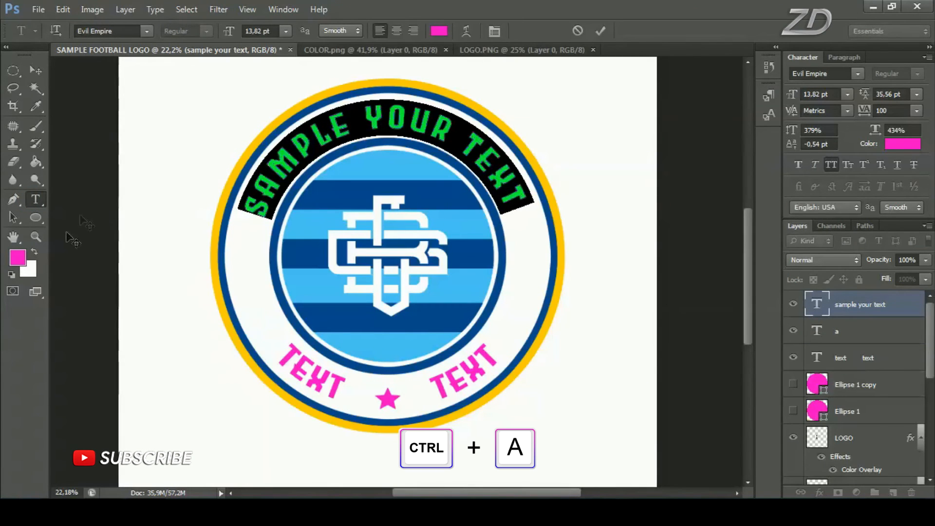
{"action": "left_click", "coordinate": [17, 257]}
{"action": "left_click", "coordinate": [292, 222]}
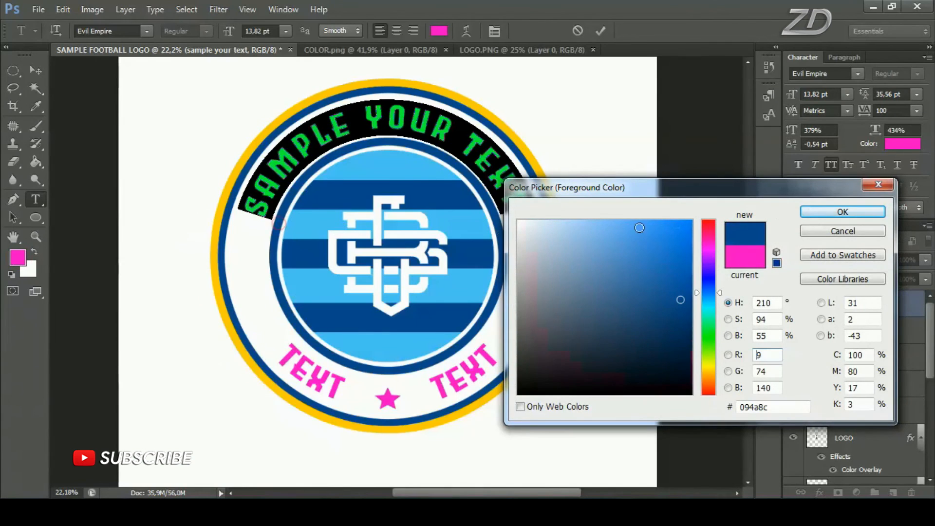
{"action": "left_click", "coordinate": [830, 211]}
{"action": "left_click", "coordinate": [601, 31]}
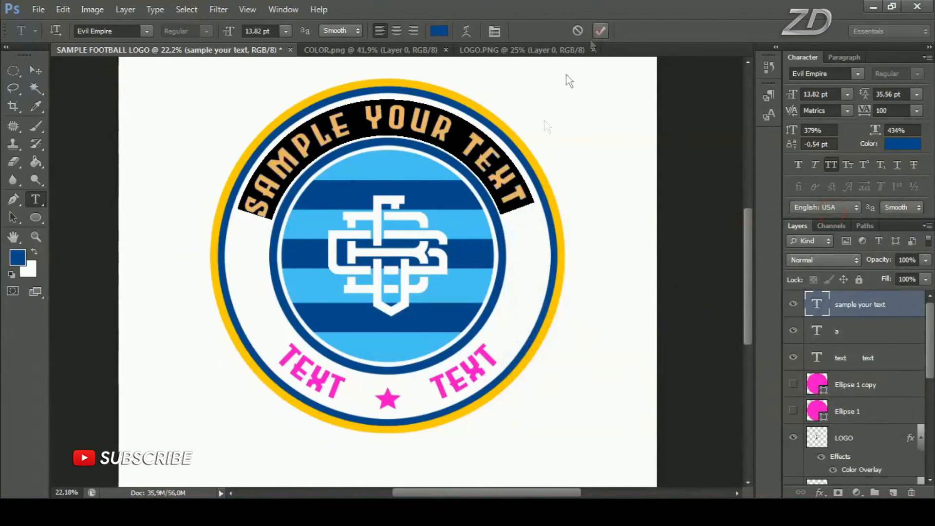
Recolor the two lower curved words in the same dark blue as the upper text
{"action": "left_click", "coordinate": [327, 383]}
{"action": "key", "text": "ctrl+a"}
{"action": "left_click", "coordinate": [17, 257]}
{"action": "left_click", "coordinate": [840, 211]}
{"action": "left_click", "coordinate": [600, 31]}
Recolor the star with the light blue sampled from the center stripes
{"action": "left_click", "coordinate": [387, 399]}
{"action": "key", "text": "ctrl+a"}
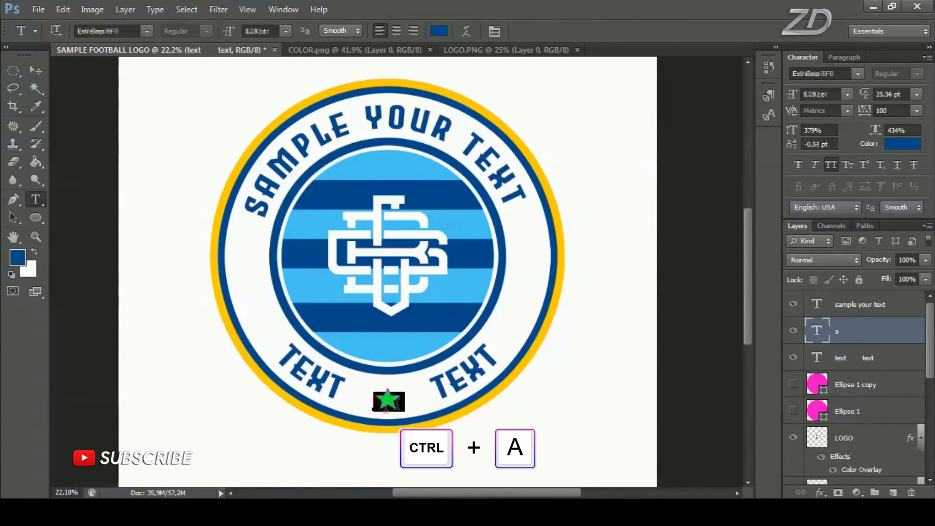
{"action": "left_click", "coordinate": [18, 257]}
{"action": "left_click", "coordinate": [317, 224]}
{"action": "left_click", "coordinate": [814, 213]}
{"action": "left_click", "coordinate": [601, 31]}
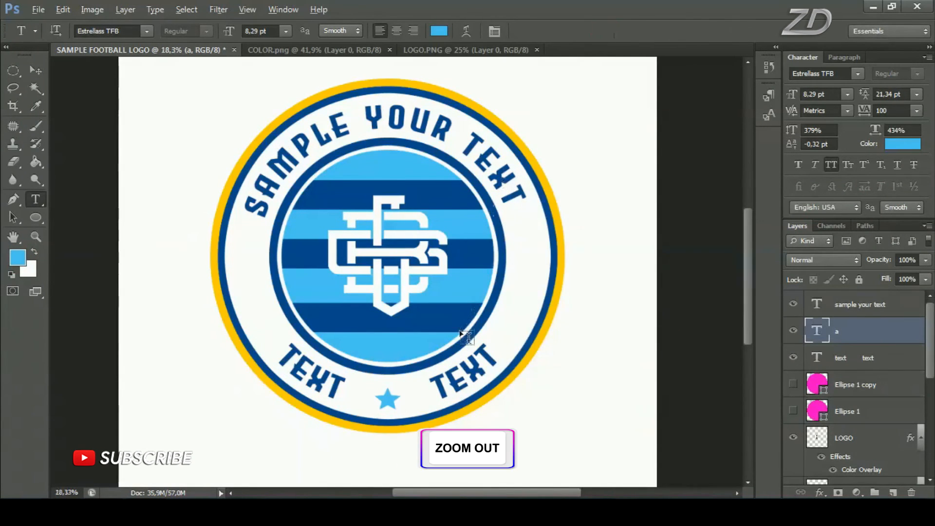
Show the rulers and place two horizontal guides, one just below the ends of the upper text and one at the tops of the lower words
{"action": "scroll", "coordinate": [461, 327], "scroll_direction": "down", "scroll_amount": 4}
{"action": "scroll", "coordinate": [461, 326], "scroll_direction": "up", "scroll_amount": 2}
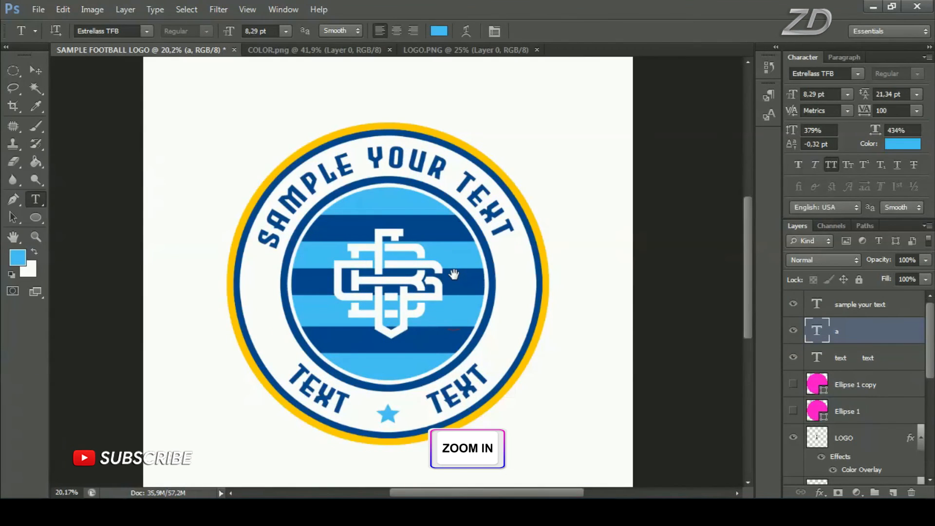
{"action": "left_click", "coordinate": [248, 10]}
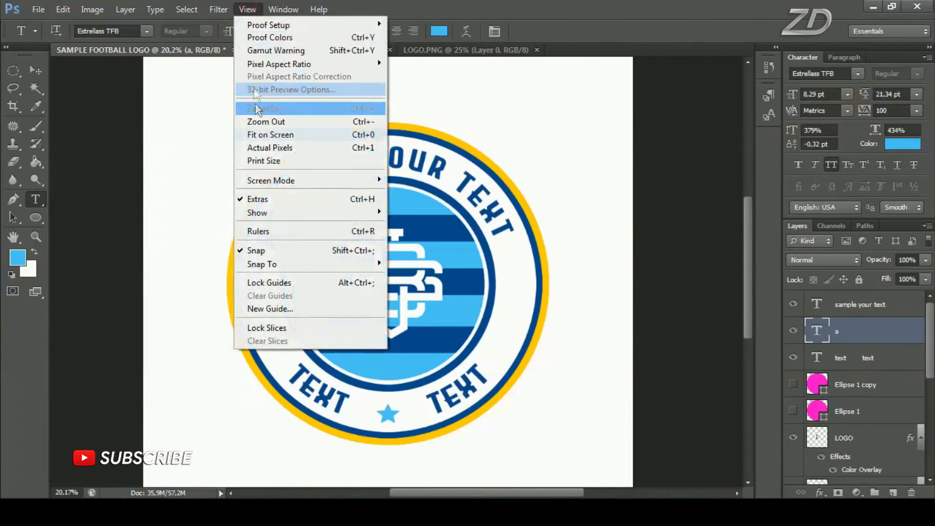
{"action": "left_click", "coordinate": [307, 240]}
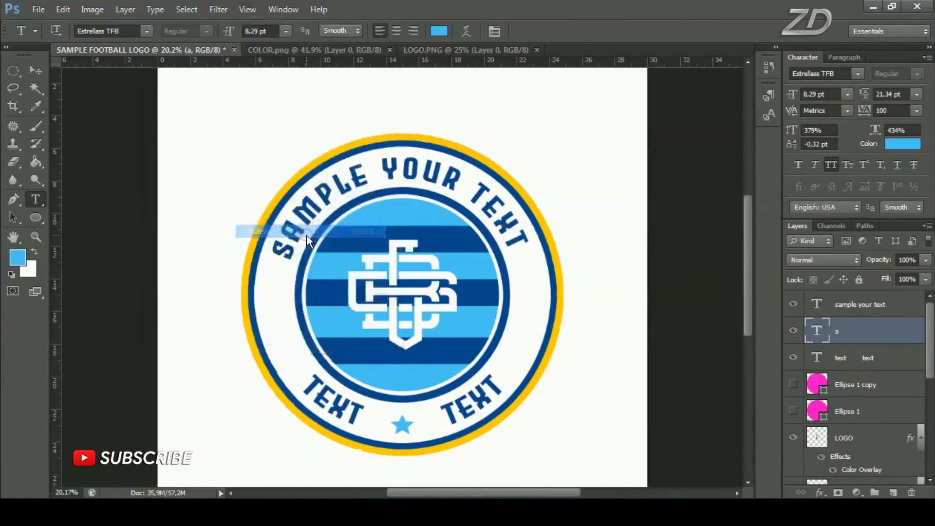
{"action": "left_click_drag", "start_coordinate": [356, 67], "coordinate": [375, 261]}
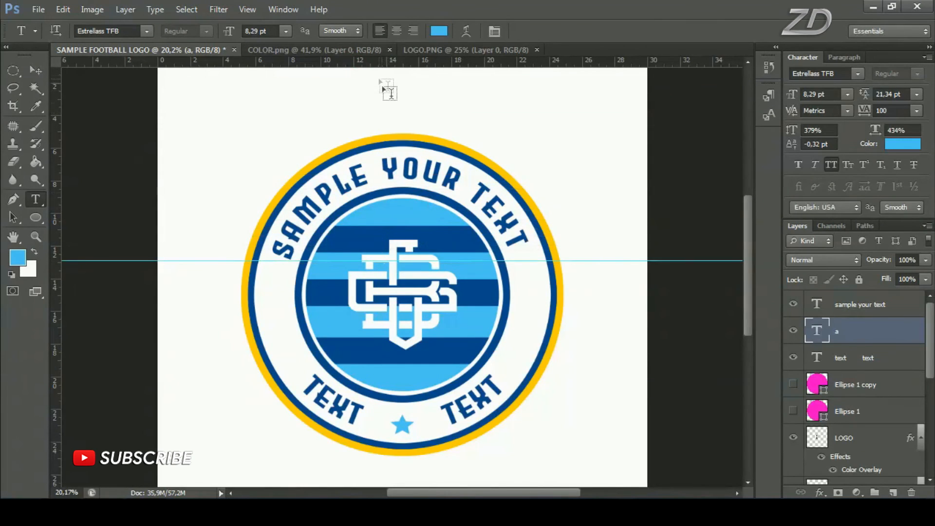
{"action": "left_click_drag", "start_coordinate": [370, 68], "coordinate": [405, 374]}
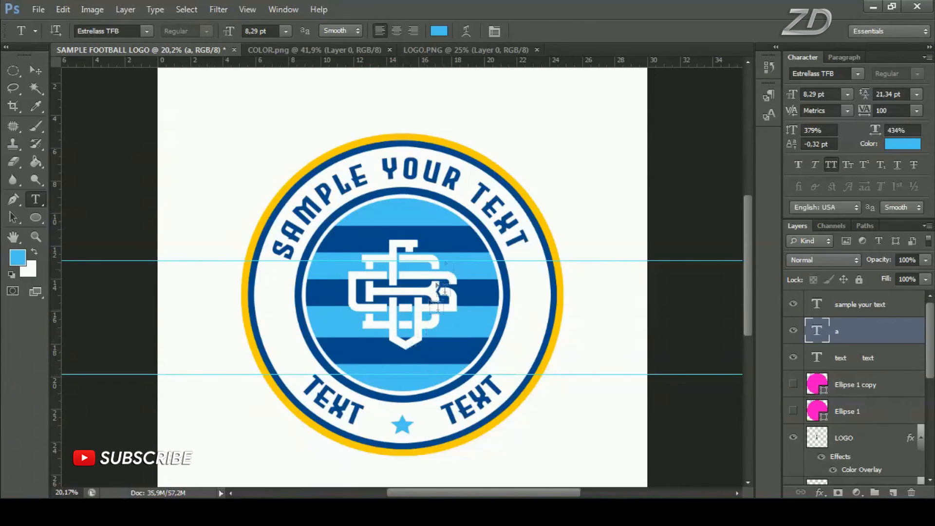
Slide the upper text slightly clockwise along its circular path so both ends sit level against the upper guide
{"action": "left_click", "coordinate": [439, 182]}
{"action": "key", "text": "ctrl"}
{"action": "left_click_drag", "start_coordinate": [576, 238], "coordinate": [575, 242]}
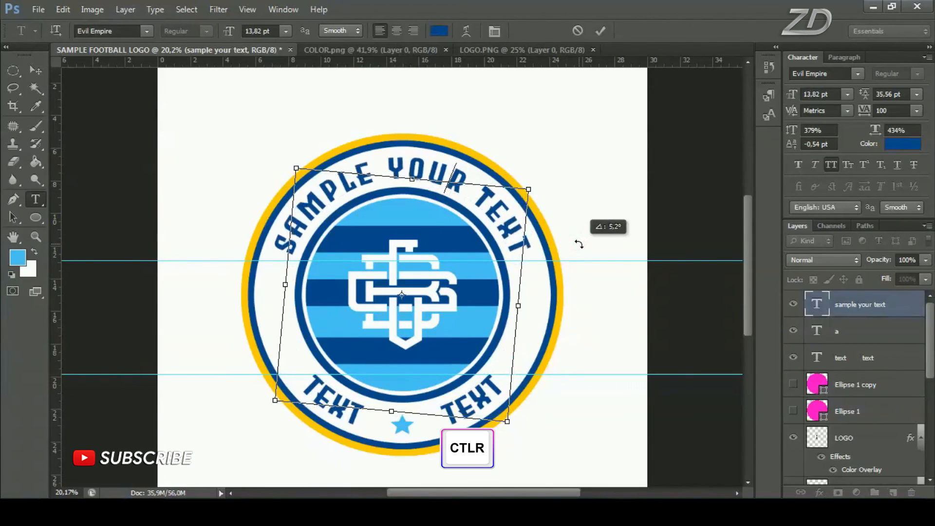
{"action": "left_click", "coordinate": [600, 31]}
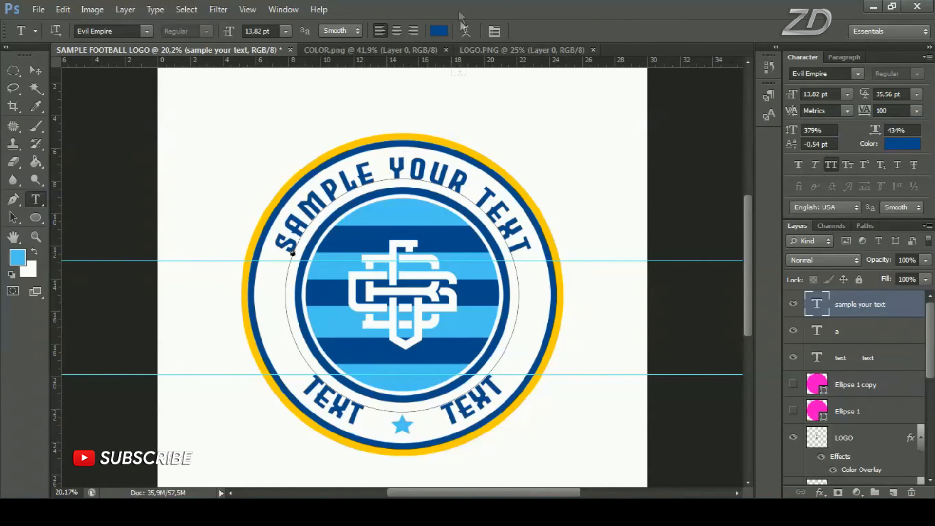
Hide the rulers and the guides
{"action": "left_click", "coordinate": [247, 9]}
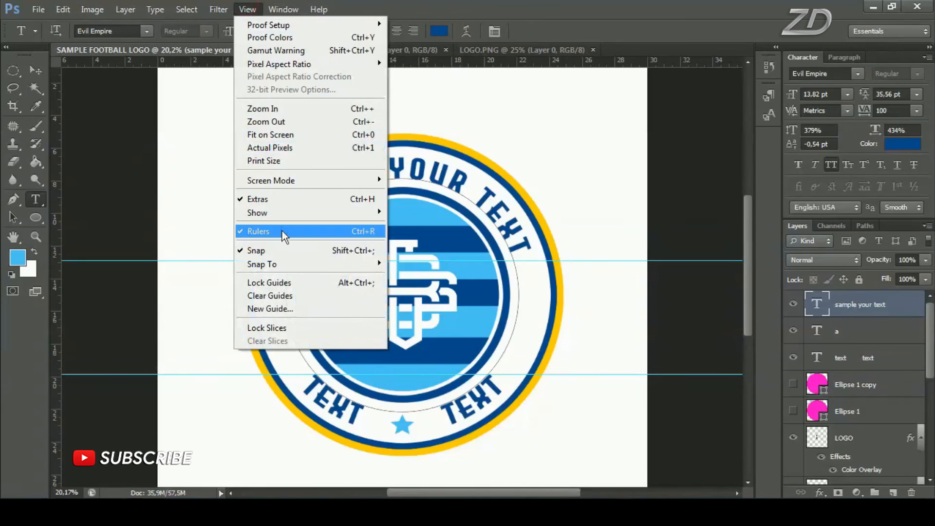
{"action": "left_click", "coordinate": [282, 229]}
{"action": "scroll", "coordinate": [390, 324], "scroll_direction": "down", "scroll_amount": 5}
{"action": "scroll", "coordinate": [424, 254], "scroll_direction": "up", "scroll_amount": 4}
{"action": "key", "text": "ctrl+h"}
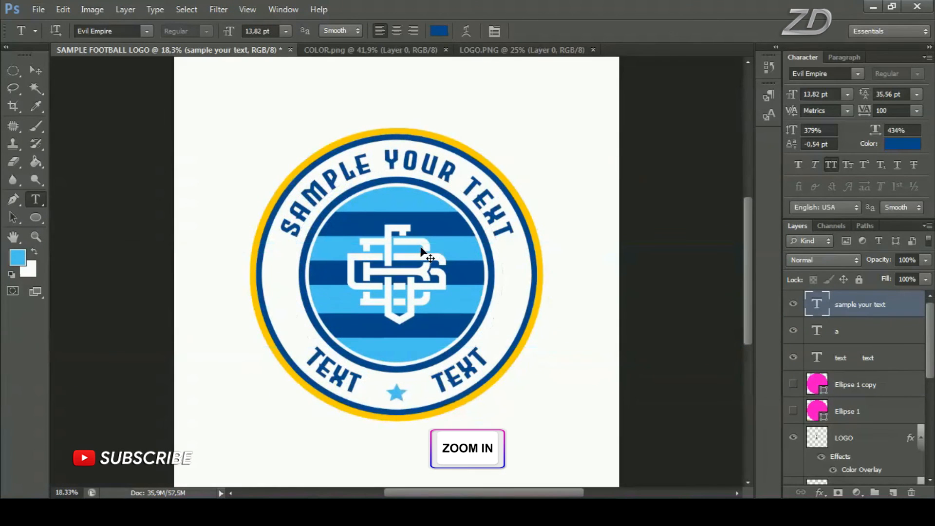
Rename the upper text layer SAMPLE TEXT, the star layer SAMPLE ICON, and the lower text layer SAMPLE TEXT
{"action": "left_click", "coordinate": [793, 304]}
{"action": "left_click", "coordinate": [794, 304]}
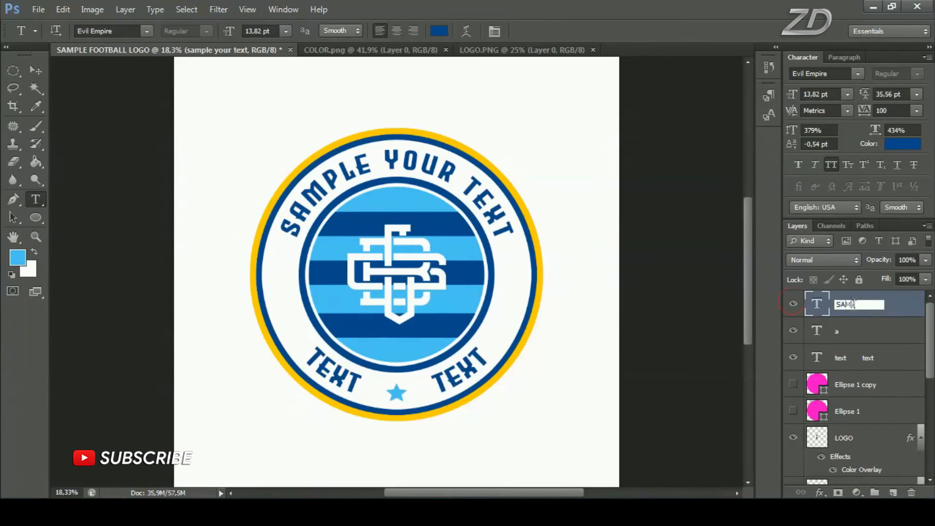
{"action": "type", "text": "TEX"}
{"action": "key", "text": "Return"}
{"action": "double_click", "coordinate": [837, 334]}
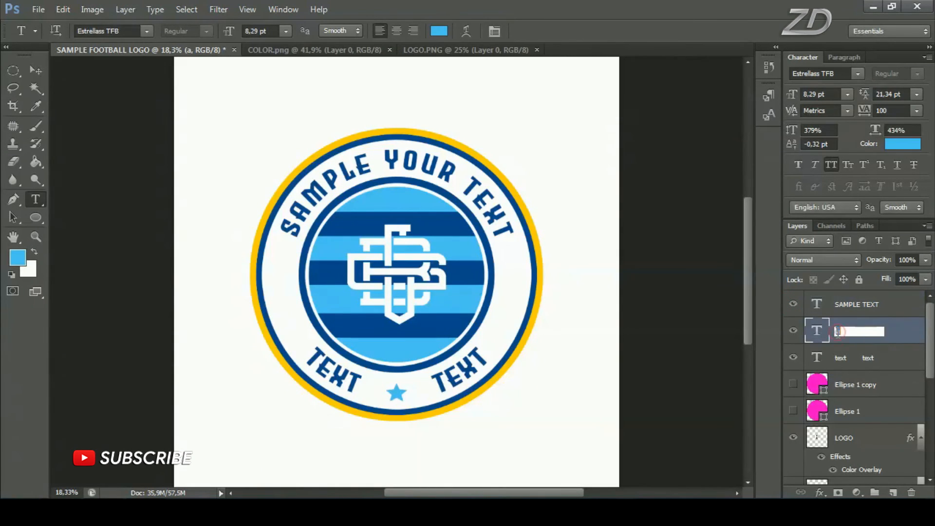
{"action": "key", "text": "Return"}
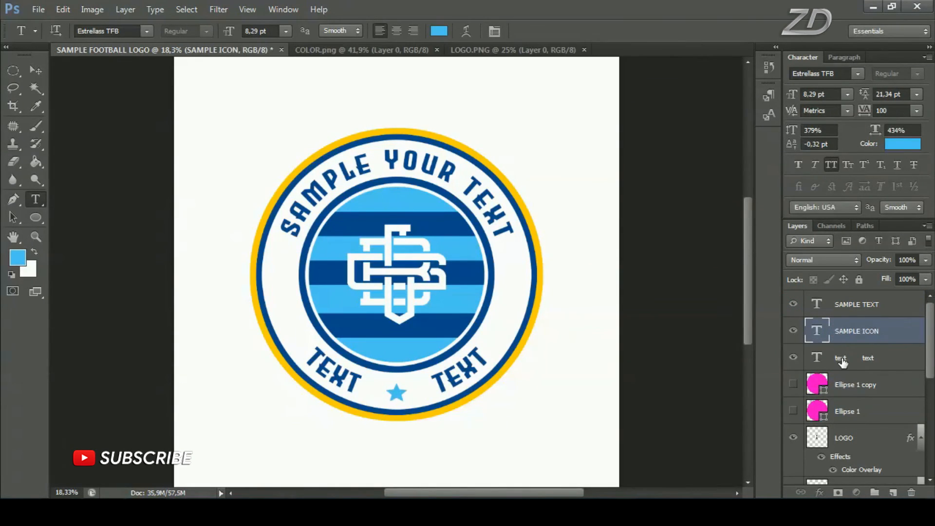
{"action": "double_click", "coordinate": [841, 361]}
{"action": "type", "text": "SAMPLE TEXT"}
{"action": "key", "text": "Return"}
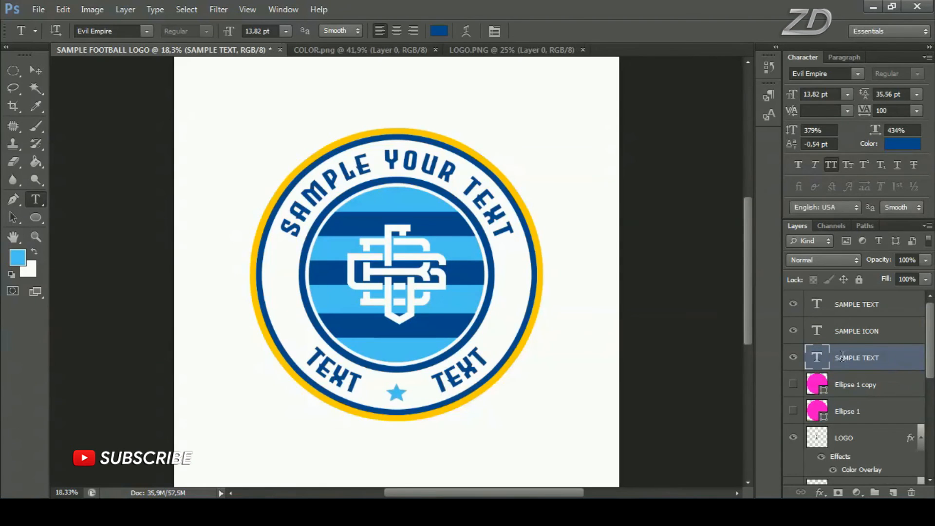
Delete the hidden Ellipse 1 copy and Ellipse 1 layers
{"action": "left_click", "coordinate": [793, 385]}
{"action": "left_click", "coordinate": [795, 398]}
{"action": "left_click", "coordinate": [795, 398]}
{"action": "left_click", "coordinate": [795, 399]}
{"action": "left_click", "coordinate": [865, 386]}
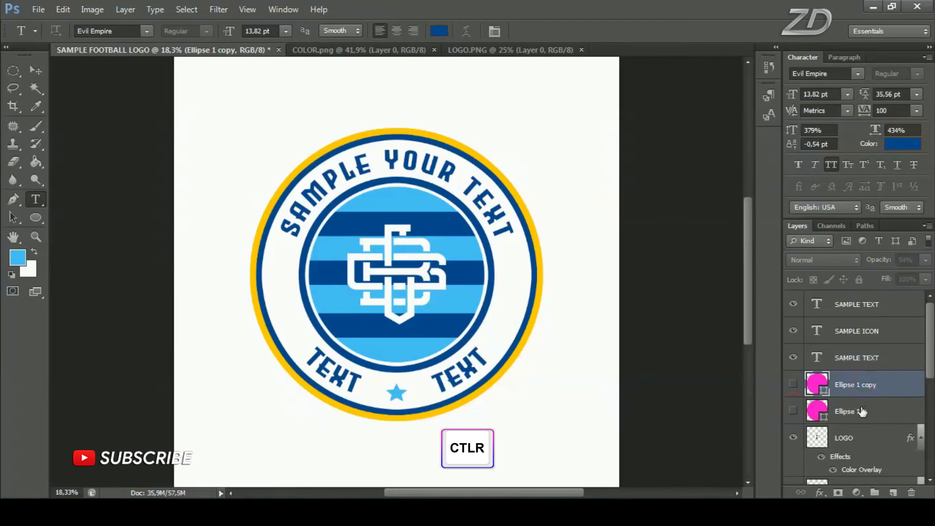
{"action": "left_click", "coordinate": [862, 412], "text": "ctrl"}
{"action": "right_click", "coordinate": [860, 411]}
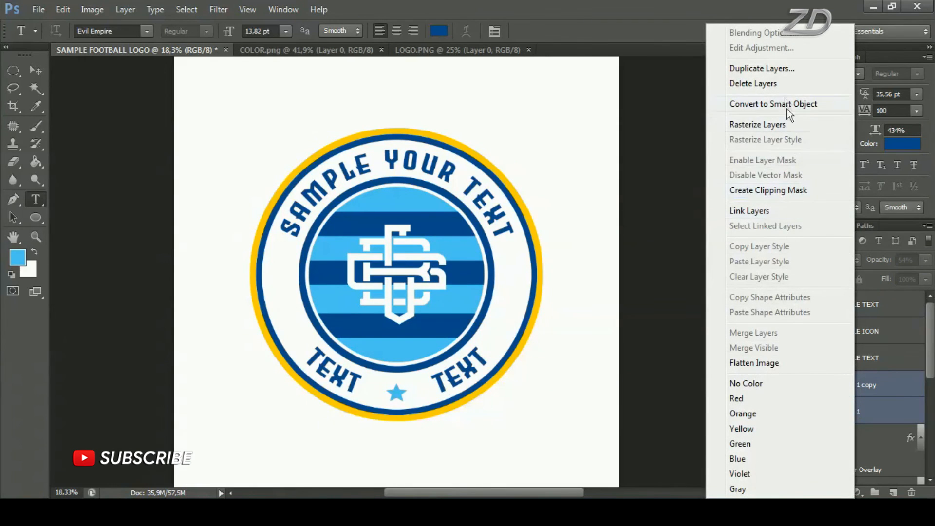
{"action": "left_click", "coordinate": [753, 83]}
{"action": "left_click", "coordinate": [451, 195]}
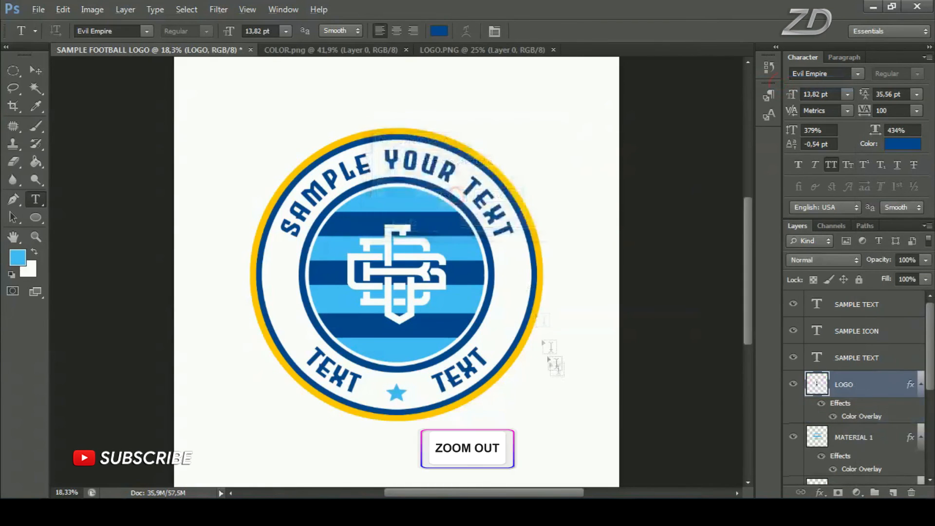
Create a new group above CIRCLE 4 and move all the CIRCLE layers into it
{"action": "scroll", "coordinate": [555, 365], "scroll_direction": "down", "scroll_amount": 2}
{"action": "scroll", "coordinate": [555, 365], "scroll_direction": "up", "scroll_amount": 1}
{"action": "scroll", "coordinate": [818, 408], "scroll_direction": "down", "scroll_amount": 3}
{"action": "scroll", "coordinate": [823, 411], "scroll_direction": "up", "scroll_amount": 4}
{"action": "scroll", "coordinate": [852, 419], "scroll_direction": "down", "scroll_amount": 1}
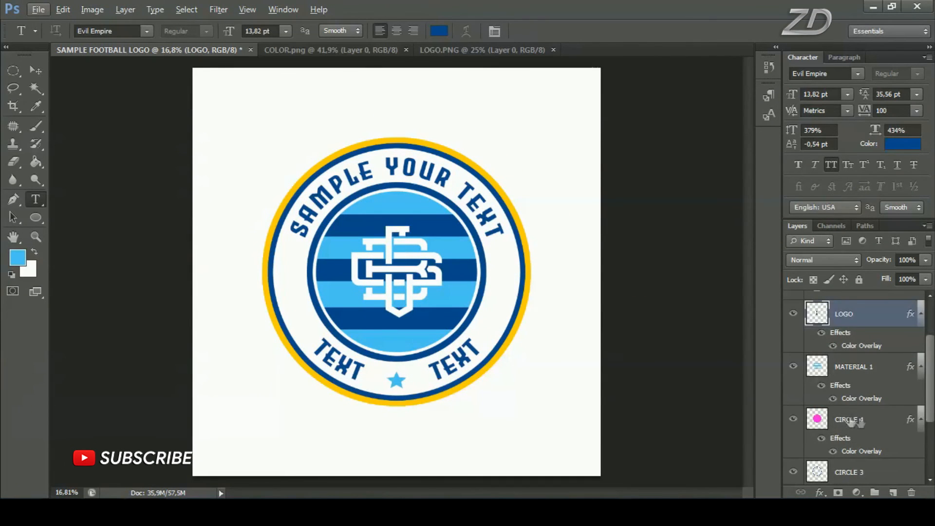
{"action": "left_click", "coordinate": [857, 421]}
{"action": "left_click", "coordinate": [874, 492]}
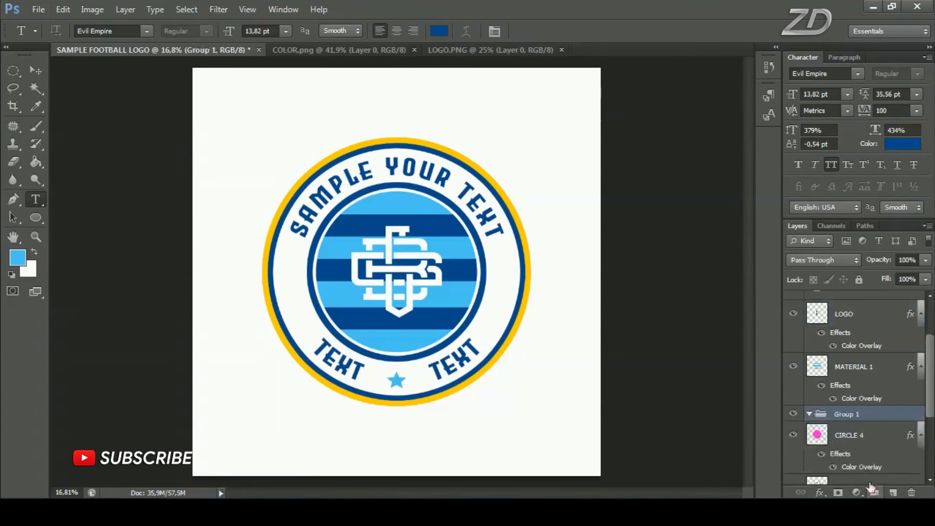
{"action": "left_click", "coordinate": [857, 435]}
{"action": "scroll", "coordinate": [872, 443], "scroll_direction": "down", "scroll_amount": 4}
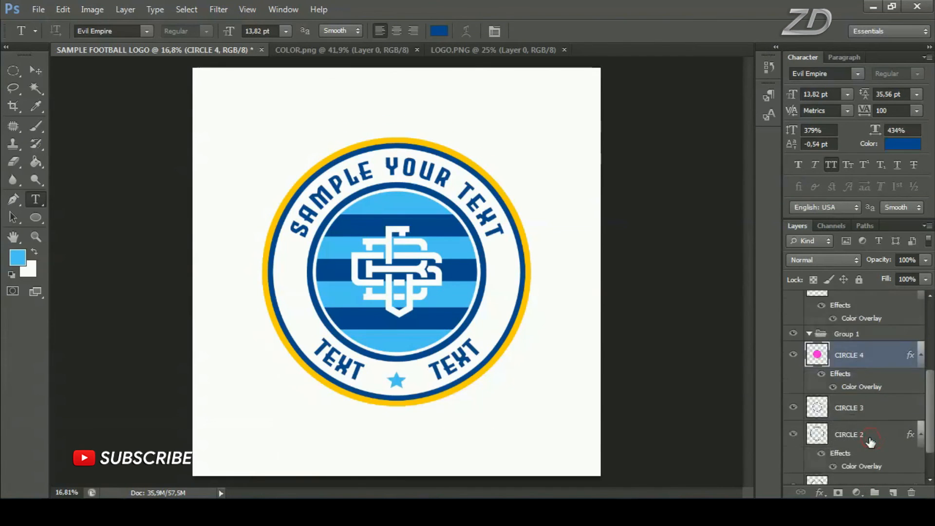
{"action": "left_click", "coordinate": [869, 447], "text": "shift"}
{"action": "scroll", "coordinate": [869, 447], "scroll_direction": "up", "scroll_amount": 2}
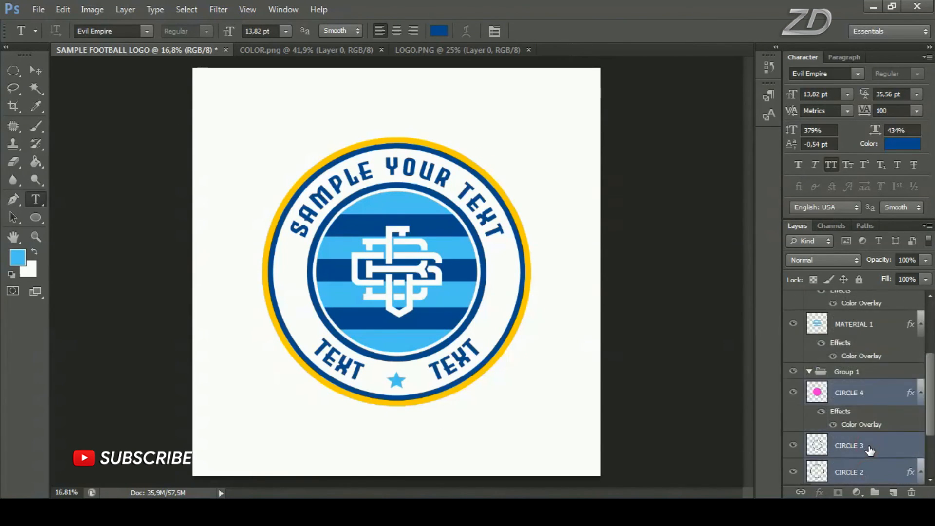
{"action": "left_click_drag", "start_coordinate": [863, 444], "coordinate": [851, 407]}
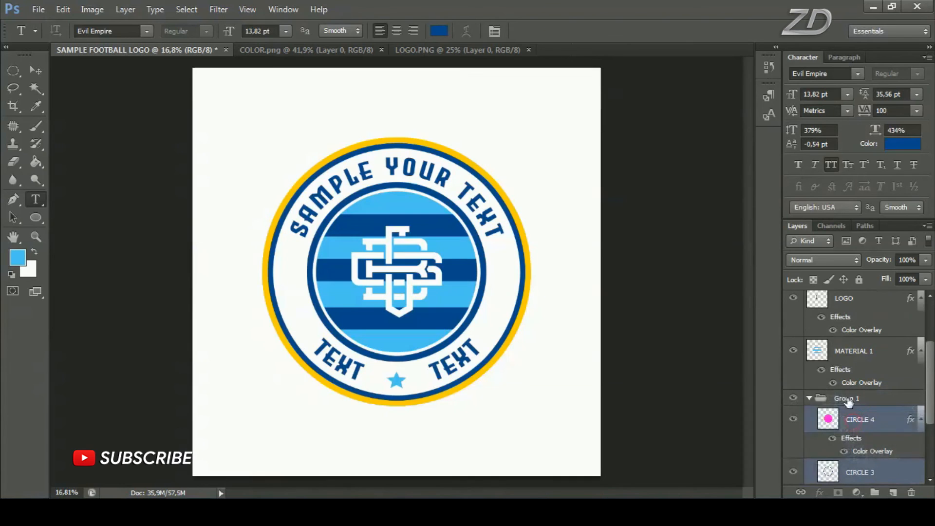
Collapse the group of circle layers and rename it CIRCLE
{"action": "left_click", "coordinate": [809, 398]}
{"action": "double_click", "coordinate": [845, 450]}
{"action": "type", "text": "CIRCLE"}
{"action": "key", "text": "Return"}
Create a new group above the LOGO layer and move the LOGO and MATERIAL 1 layers into it
{"action": "left_click", "coordinate": [793, 403]}
{"action": "left_click", "coordinate": [793, 403]}
{"action": "left_click", "coordinate": [793, 350]}
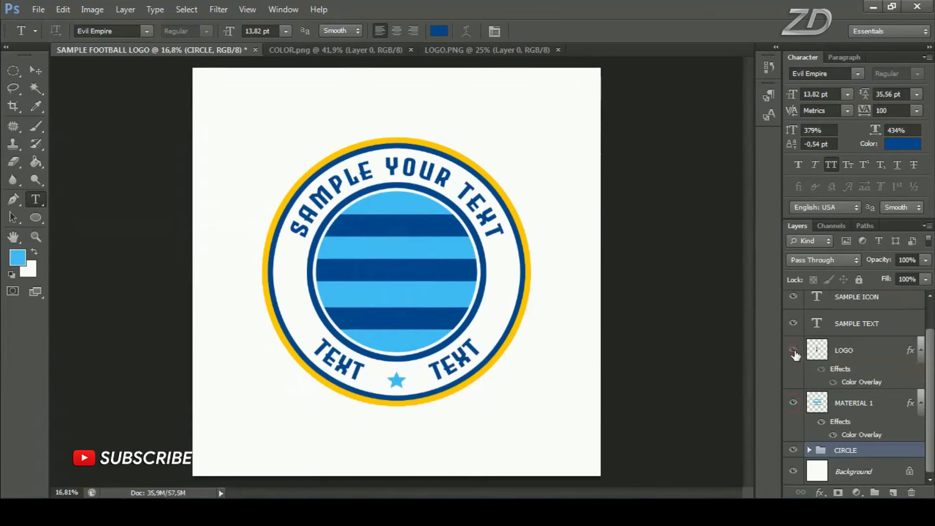
{"action": "left_click", "coordinate": [793, 350]}
{"action": "left_click", "coordinate": [848, 351]}
{"action": "left_click", "coordinate": [875, 492]}
{"action": "left_click", "coordinate": [850, 366]}
{"action": "left_click", "coordinate": [858, 420], "text": "shift"}
{"action": "left_click_drag", "start_coordinate": [858, 420], "coordinate": [842, 345]}
Collapse the group with the monogram and stripes and rename it LOGO
{"action": "left_click", "coordinate": [809, 345]}
{"action": "double_click", "coordinate": [852, 380]}
{"action": "type", "text": "LOGO"}
{"action": "key", "text": "Return"}
Create a new group above the text layers and move both SAMPLE TEXT layers and SAMPLE ICON into it
{"action": "left_click", "coordinate": [845, 306]}
{"action": "left_click", "coordinate": [875, 492]}
{"action": "left_click", "coordinate": [846, 320]}
{"action": "left_click", "coordinate": [856, 379], "text": "shift"}
{"action": "left_click_drag", "start_coordinate": [856, 377], "coordinate": [845, 300]}
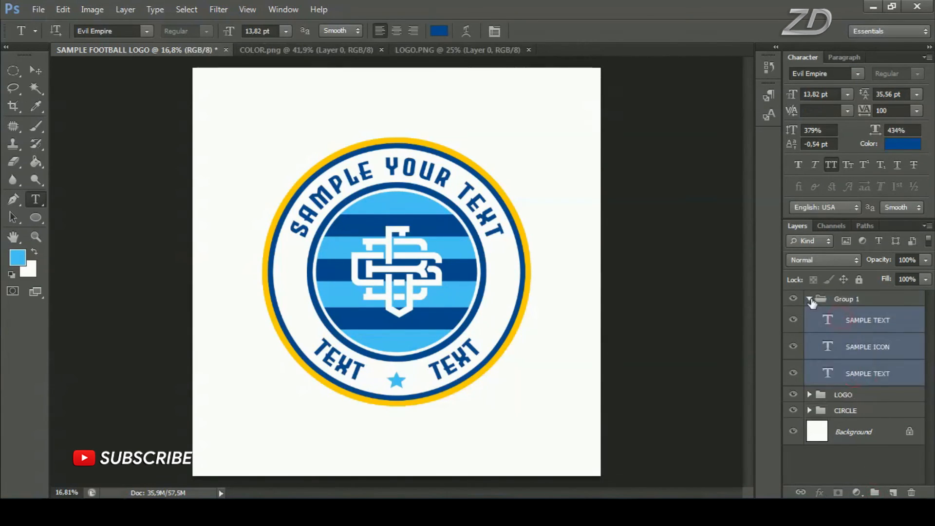
Collapse the group of text layers and rename it TEXT
{"action": "left_click", "coordinate": [809, 299]}
{"action": "double_click", "coordinate": [845, 299]}
{"action": "type", "text": "TEXT"}
{"action": "key", "text": "Return"}
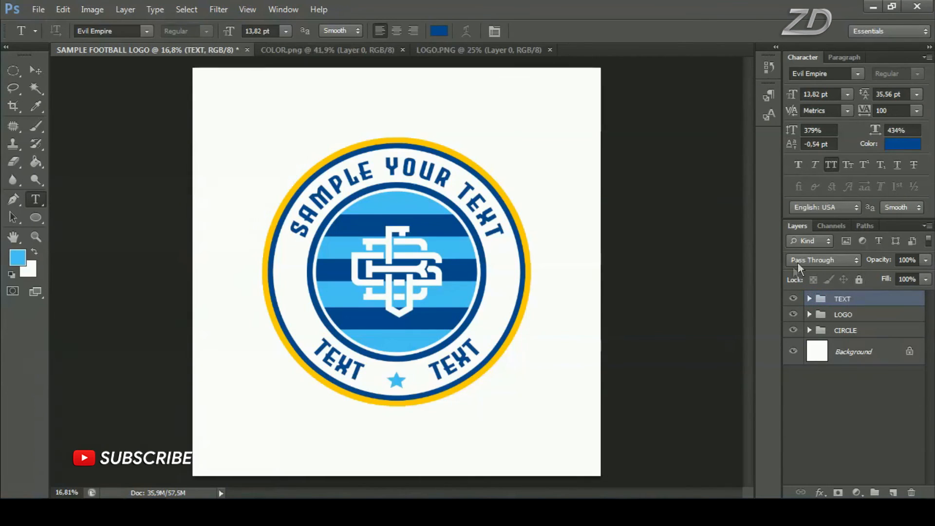
Check the contents of the TEXT, LOGO and CIRCLE groups by hiding and showing each one in turn
{"action": "left_click", "coordinate": [792, 299]}
{"action": "left_click", "coordinate": [792, 299]}
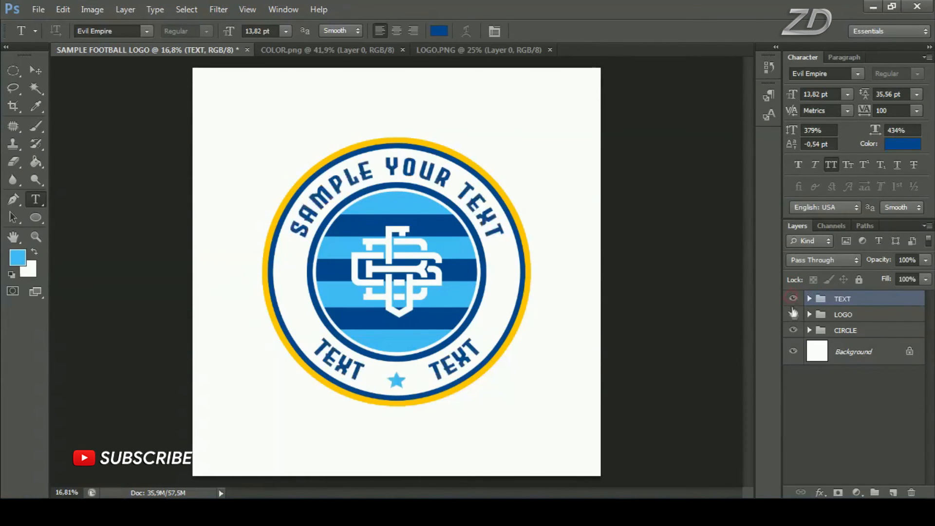
{"action": "left_click", "coordinate": [793, 316]}
{"action": "left_click", "coordinate": [792, 314]}
{"action": "left_click", "coordinate": [793, 330]}
{"action": "left_click", "coordinate": [793, 330]}
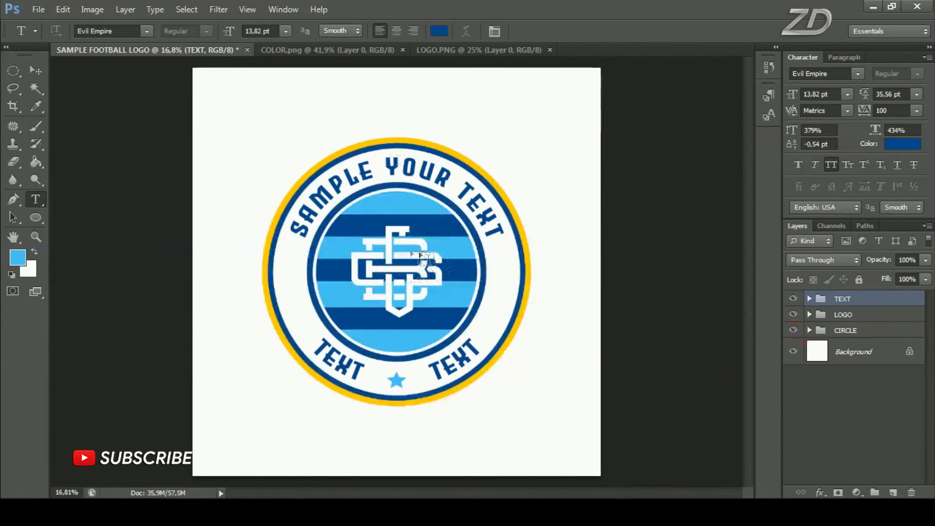